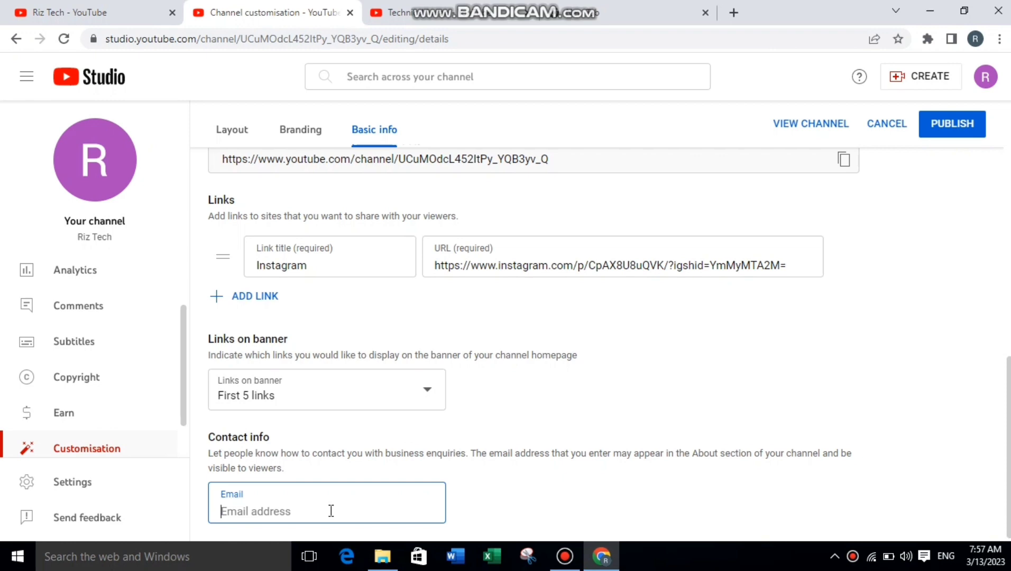
Review the channel's name, handle and description in the basic info, and open the branding settings.
{"action": "scroll", "coordinate": [331, 510], "scroll_direction": "up", "scroll_amount": 10}
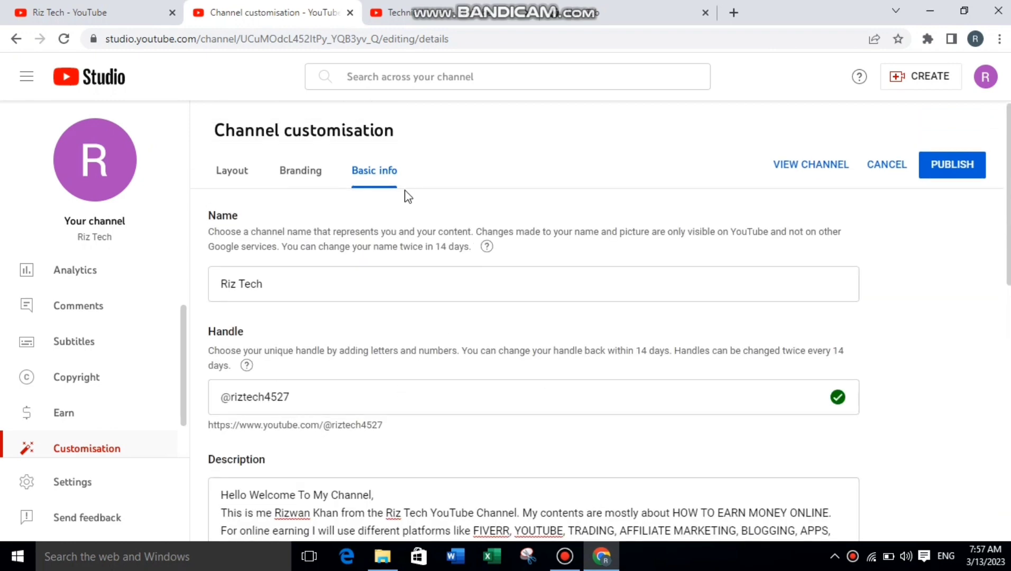
{"action": "scroll", "coordinate": [272, 229], "scroll_direction": "down", "scroll_amount": 4}
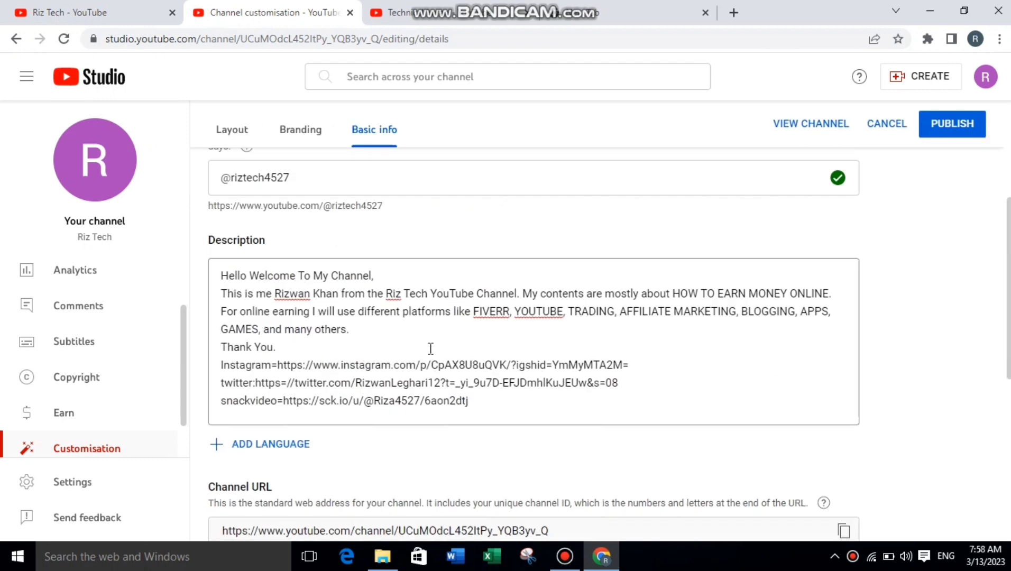
{"action": "left_click", "coordinate": [310, 136]}
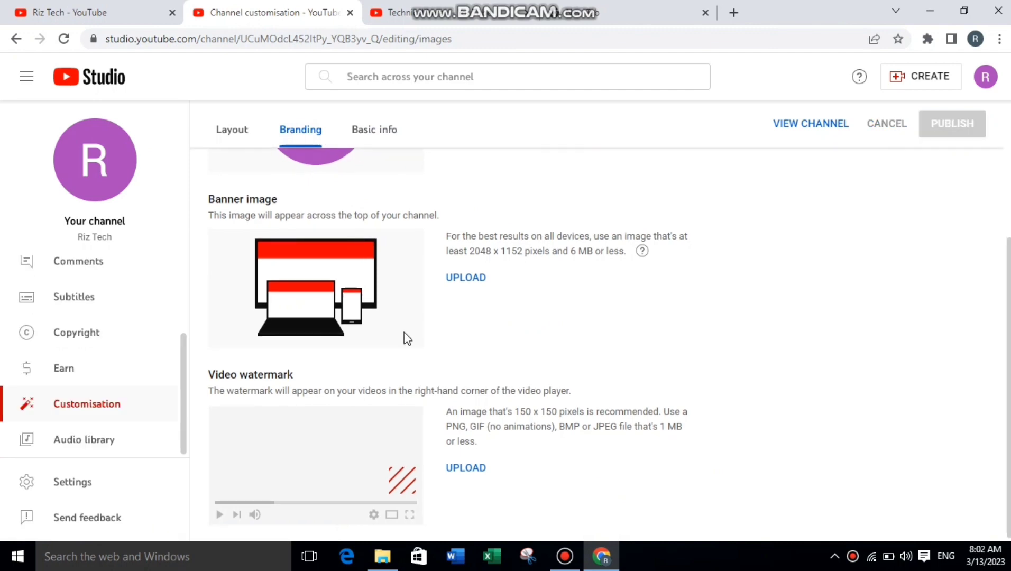
{"action": "scroll", "coordinate": [405, 338], "scroll_direction": "up", "scroll_amount": 3}
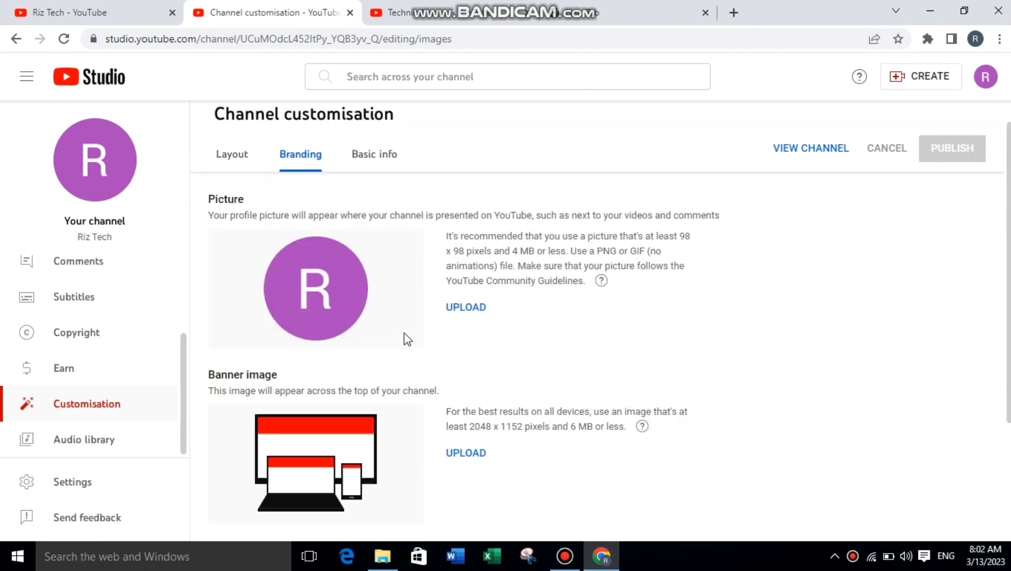
{"action": "scroll", "coordinate": [445, 338], "scroll_direction": "down", "scroll_amount": 3}
{"action": "scroll", "coordinate": [446, 340], "scroll_direction": "up", "scroll_amount": 3}
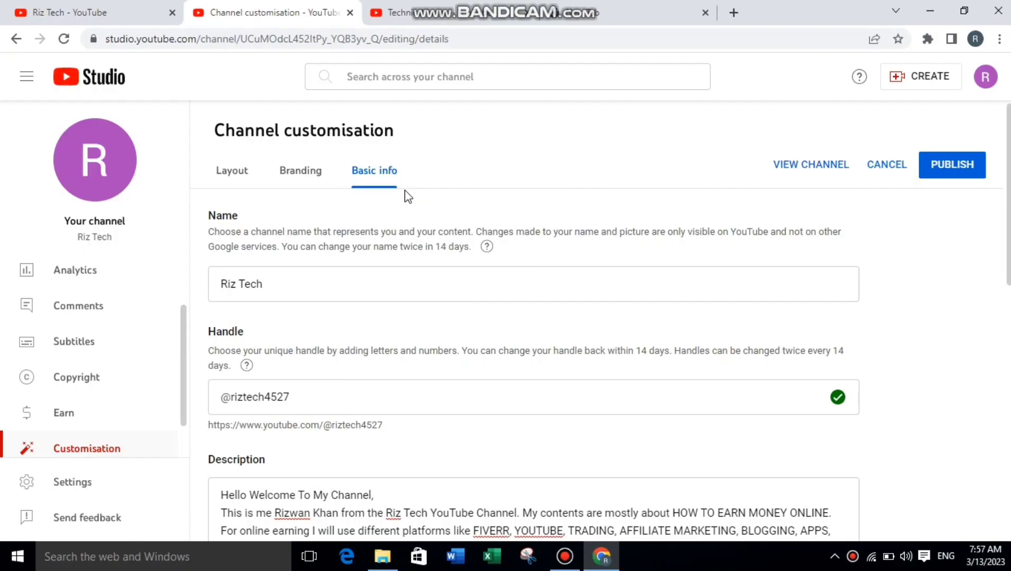
Recheck the channel's description in the basic info and view the profile picture requirements in the branding settings.
{"action": "scroll", "coordinate": [353, 169], "scroll_direction": "down", "scroll_amount": 4}
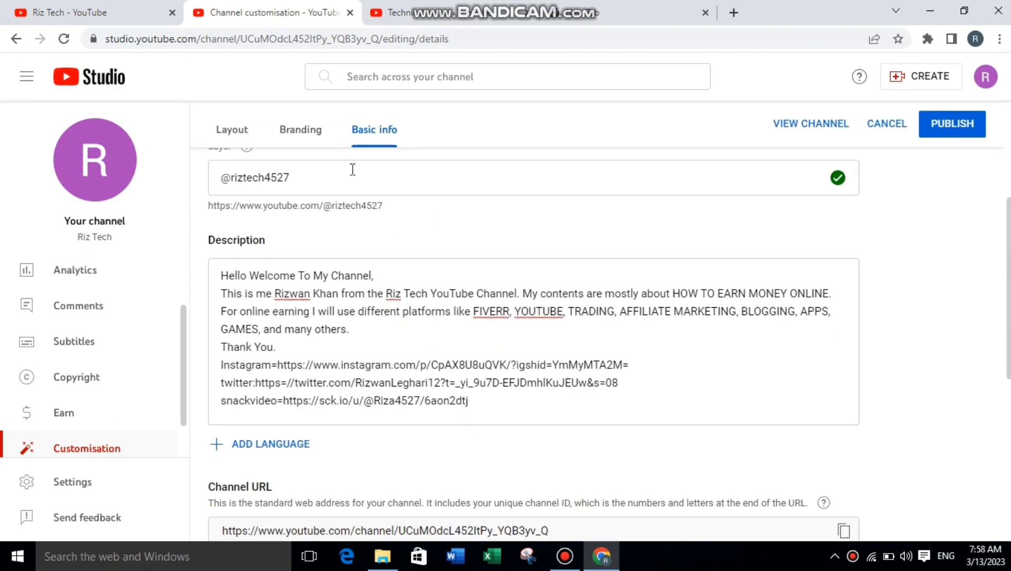
{"action": "left_click", "coordinate": [309, 137]}
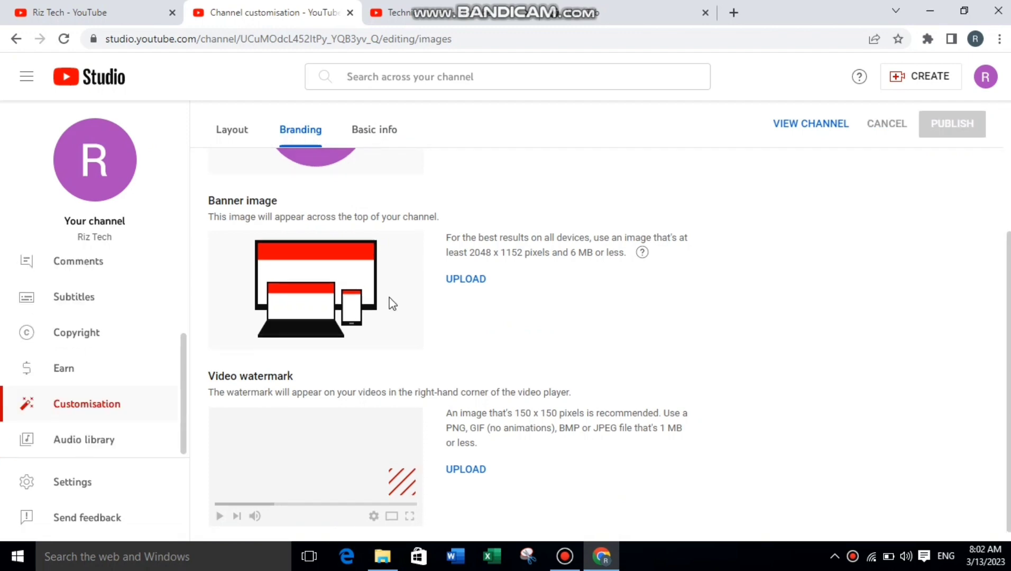
{"action": "scroll", "coordinate": [405, 338], "scroll_direction": "up", "scroll_amount": 2}
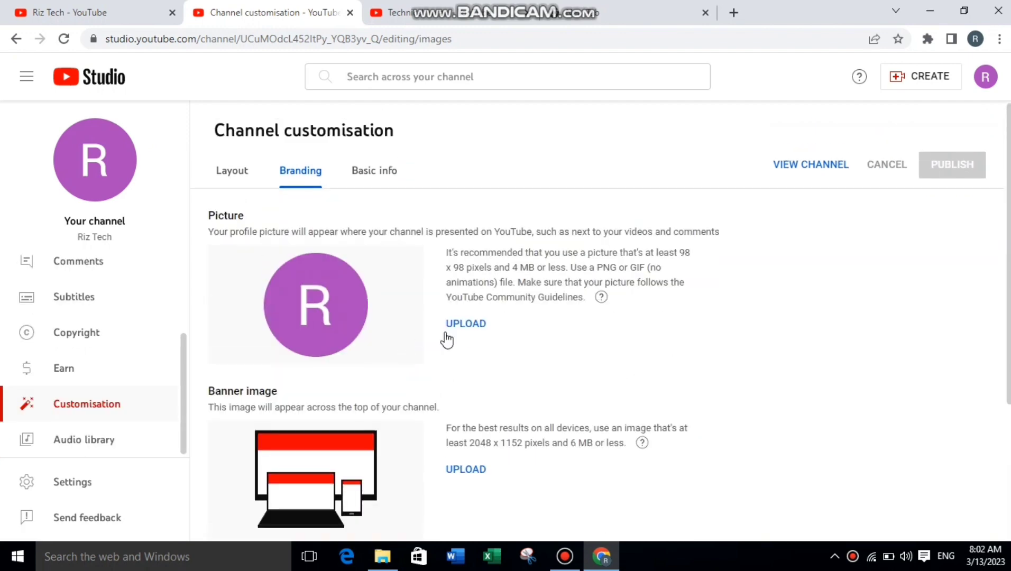
{"action": "scroll", "coordinate": [444, 339], "scroll_direction": "down", "scroll_amount": 2}
{"action": "scroll", "coordinate": [445, 338], "scroll_direction": "up", "scroll_amount": 3}
{"action": "scroll", "coordinate": [461, 341], "scroll_direction": "down", "scroll_amount": 1}
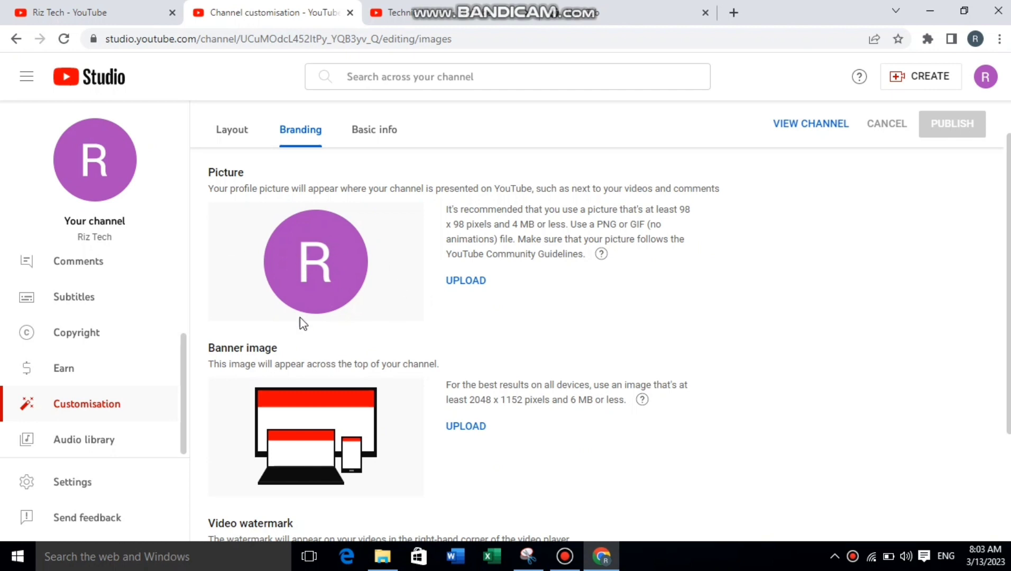
Examine the branding sections for the channel picture, banner image and video watermark.
{"action": "scroll", "coordinate": [255, 332], "scroll_direction": "down", "scroll_amount": 2}
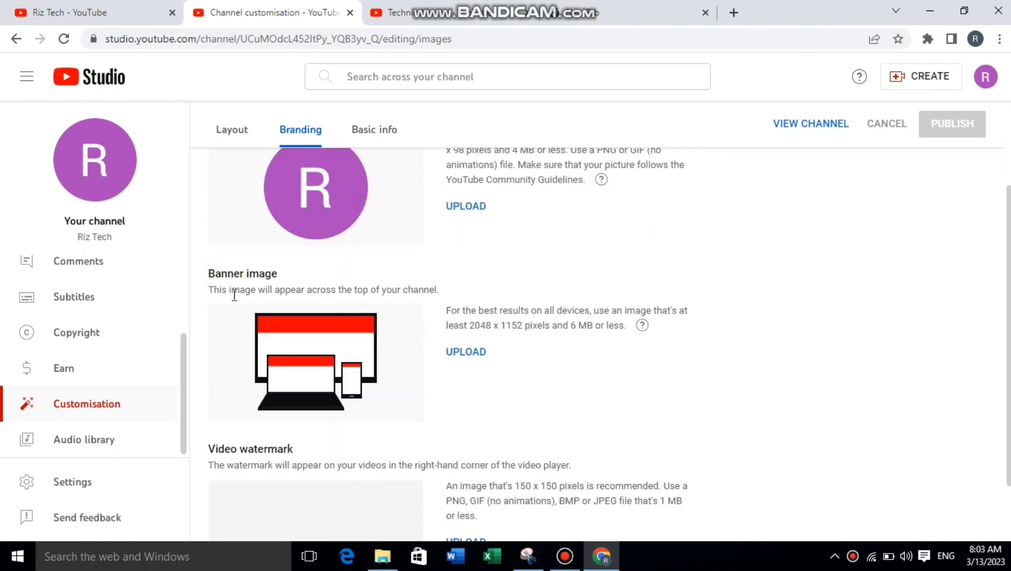
{"action": "left_click_drag", "start_coordinate": [254, 273], "coordinate": [271, 274]}
{"action": "scroll", "coordinate": [270, 349], "scroll_direction": "down", "scroll_amount": 1}
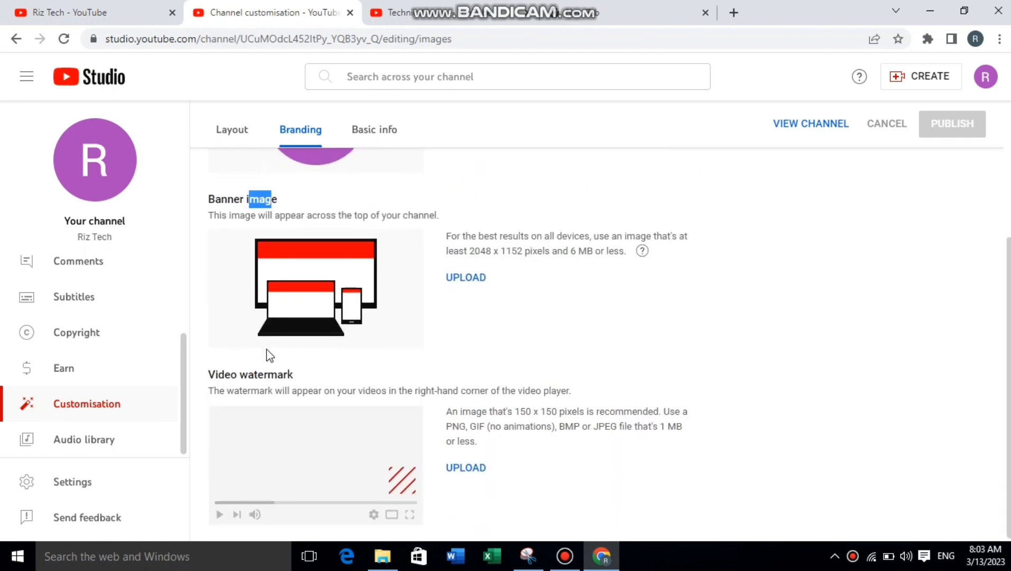
{"action": "scroll", "coordinate": [270, 355], "scroll_direction": "up", "scroll_amount": 3}
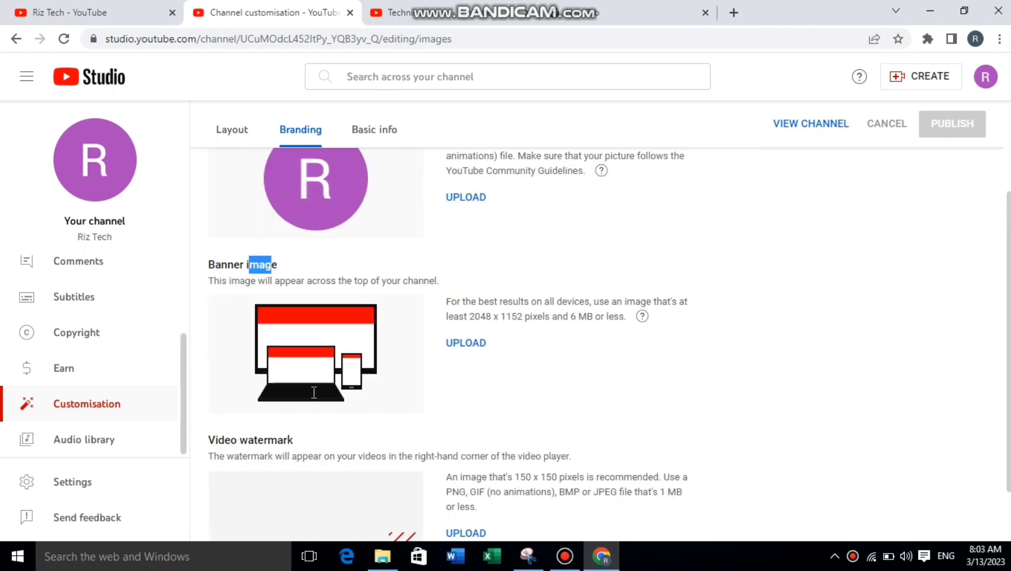
{"action": "scroll", "coordinate": [320, 399], "scroll_direction": "down", "scroll_amount": 3}
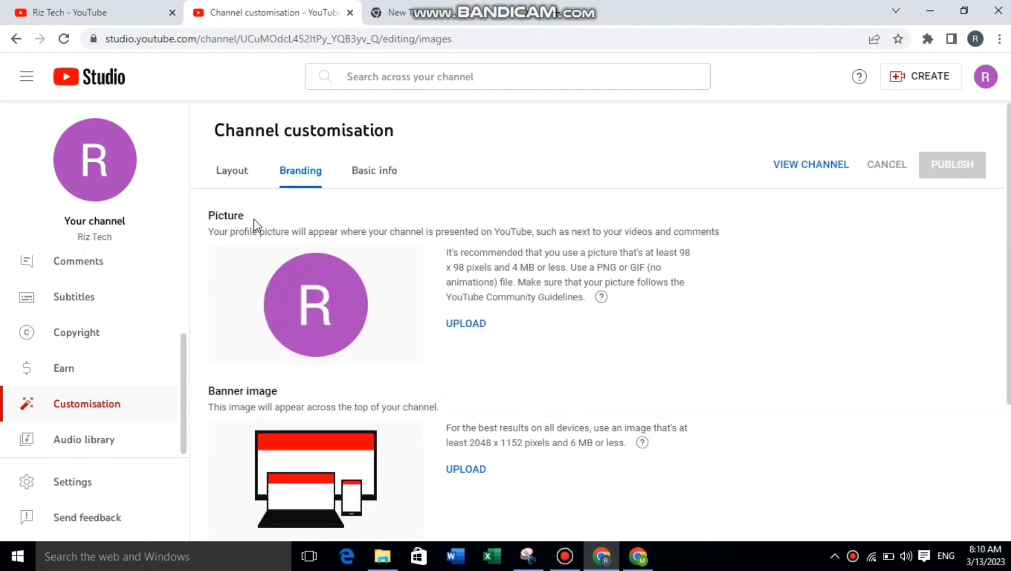
{"action": "left_click_drag", "start_coordinate": [255, 226], "coordinate": [192, 219]}
{"action": "left_click", "coordinate": [292, 221]}
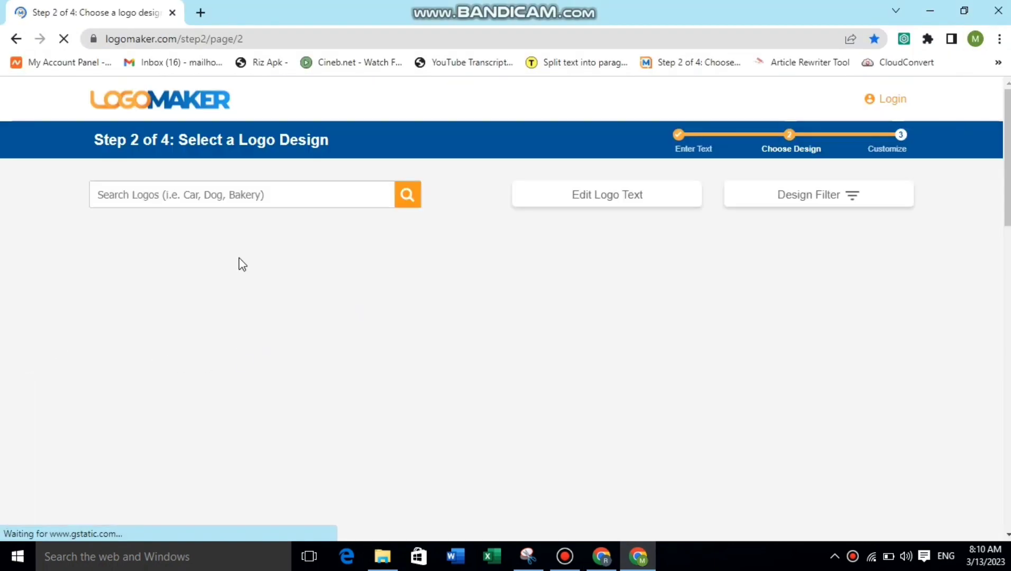
Switch to LogoMaker and open the logo design with the round blue emblem beside thin slab lettering for editing.
{"action": "scroll", "coordinate": [359, 190], "scroll_direction": "down", "scroll_amount": 1}
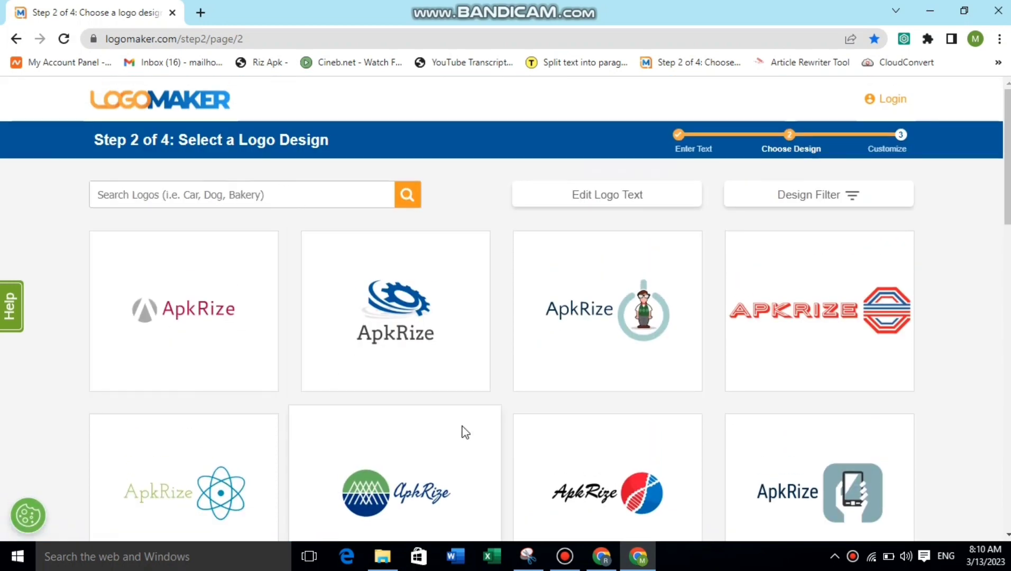
{"action": "scroll", "coordinate": [598, 349], "scroll_direction": "down", "scroll_amount": 4}
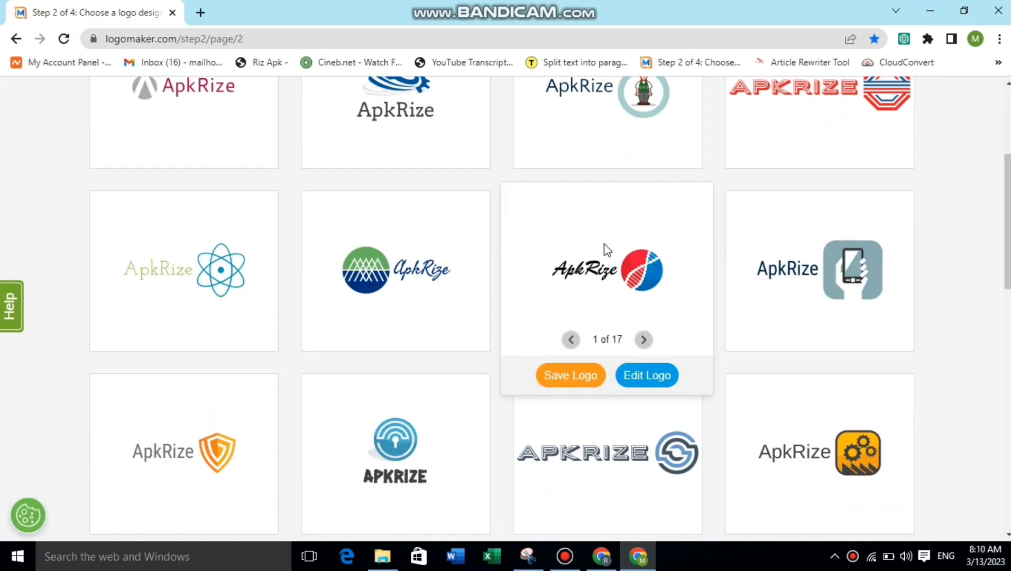
{"action": "scroll", "coordinate": [457, 253], "scroll_direction": "down", "scroll_amount": 4}
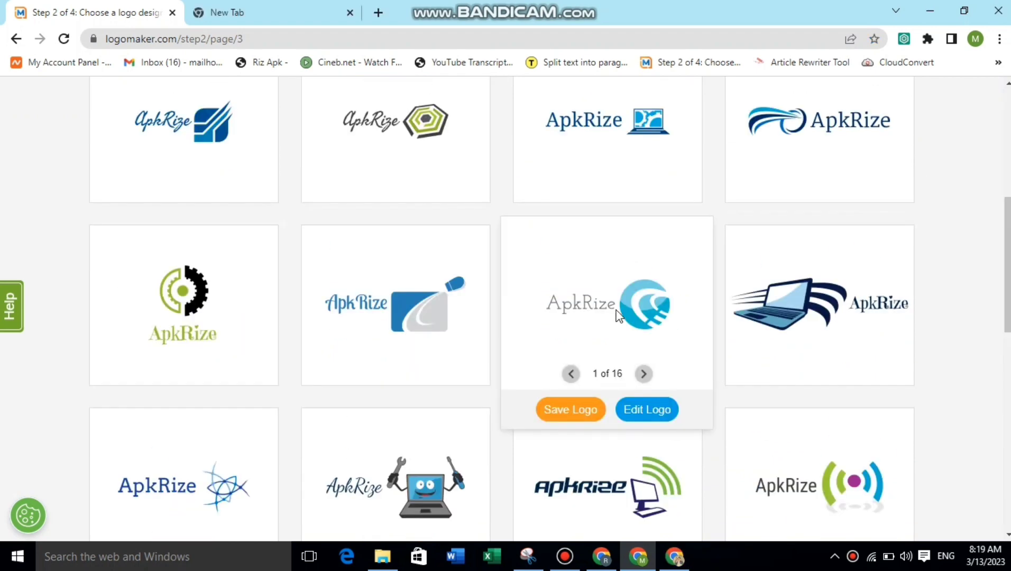
{"action": "left_click", "coordinate": [619, 315]}
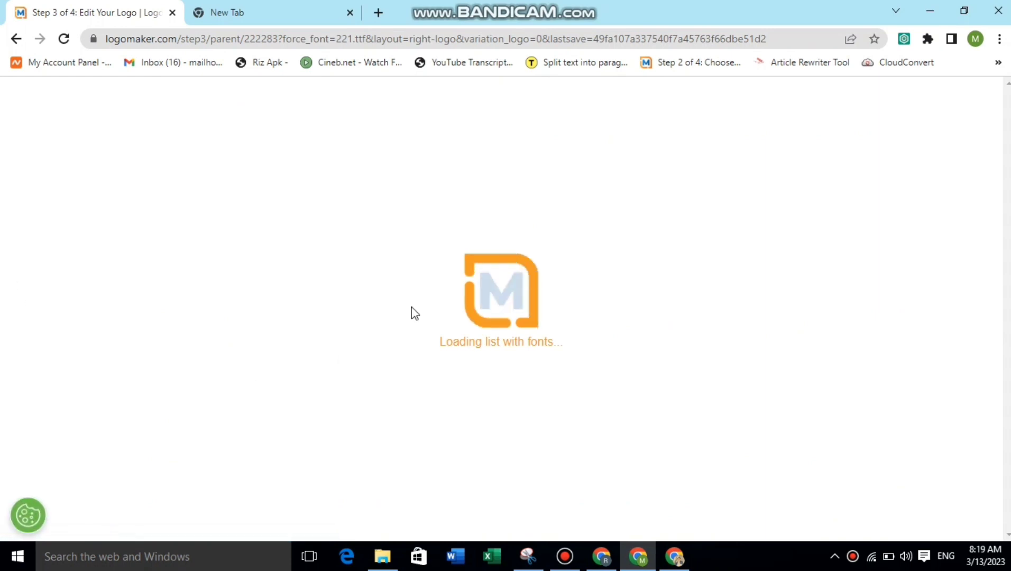
Replace the logo's text with "Riz Tech".
{"action": "left_click", "coordinate": [556, 115]}
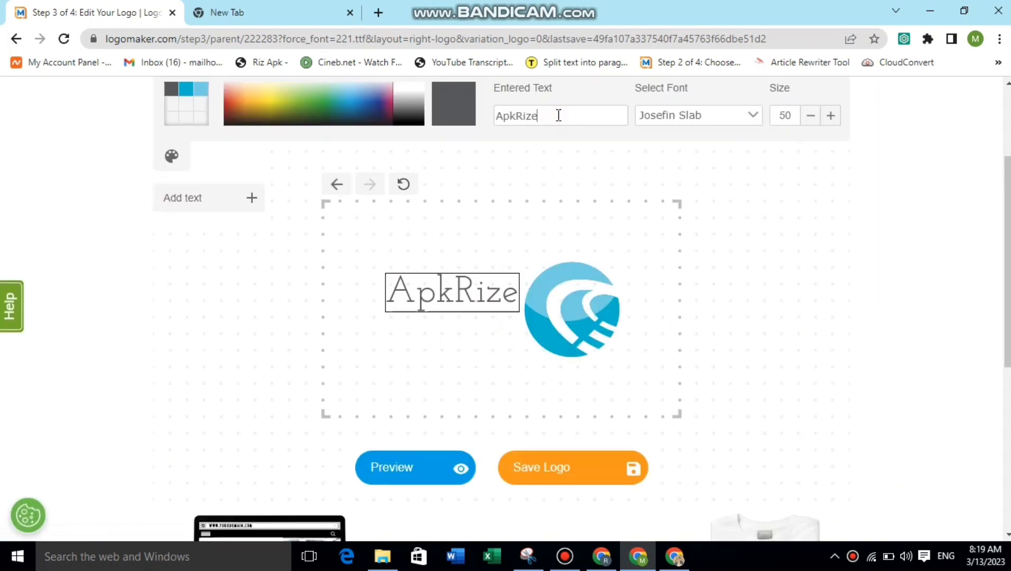
{"action": "key", "text": "BackSpace"}
{"action": "key", "text": "BackSpace"}
{"action": "key", "text": "BackSpace"}
{"action": "key", "text": "BackSpace"}
{"action": "key", "text": "BackSpace"}
{"action": "key", "text": "BackSpace"}
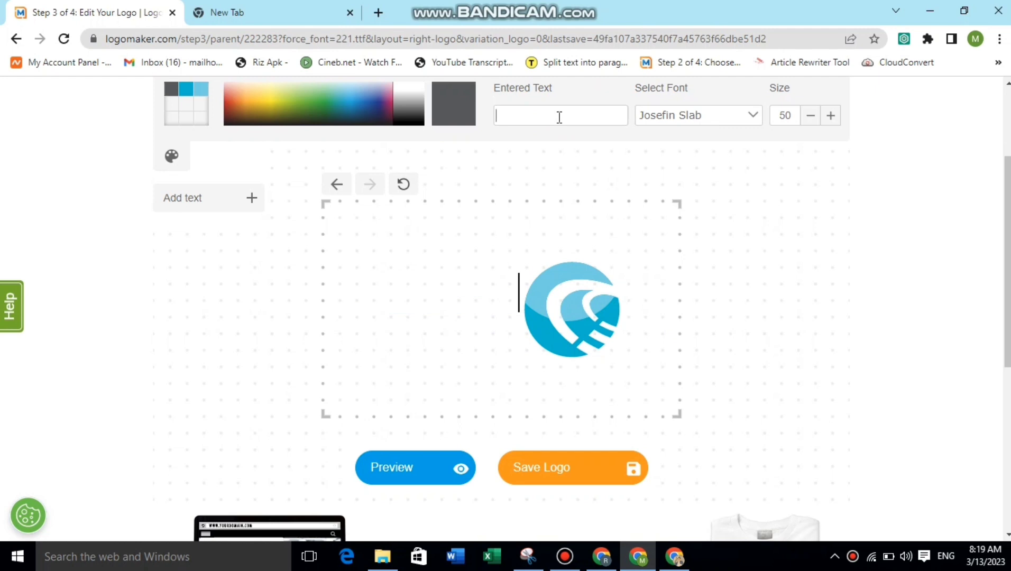
{"action": "scroll", "coordinate": [559, 117], "scroll_direction": "up", "scroll_amount": 1}
{"action": "type", "text": "Riz Tech"}
Browse the fonts available for the Riz Tech text and close the list without choosing one.
{"action": "left_click", "coordinate": [745, 189]}
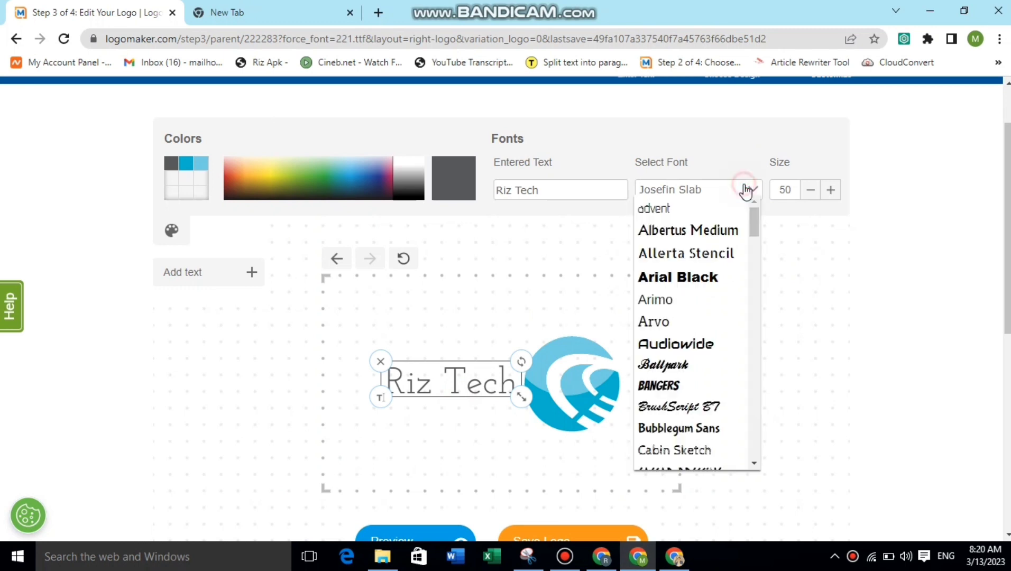
{"action": "scroll", "coordinate": [714, 318], "scroll_direction": "down", "scroll_amount": 3}
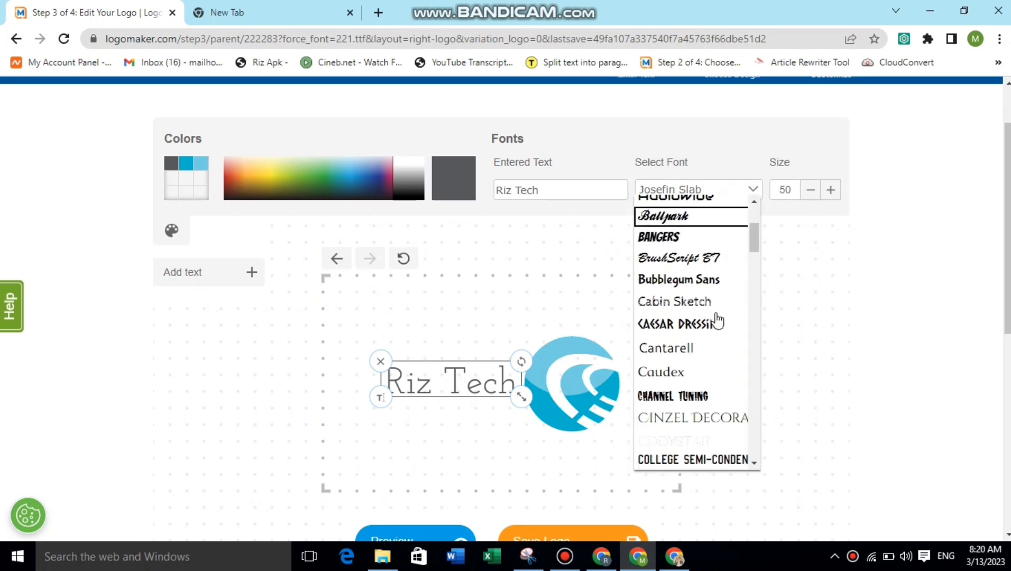
{"action": "scroll", "coordinate": [712, 323], "scroll_direction": "down", "scroll_amount": 5}
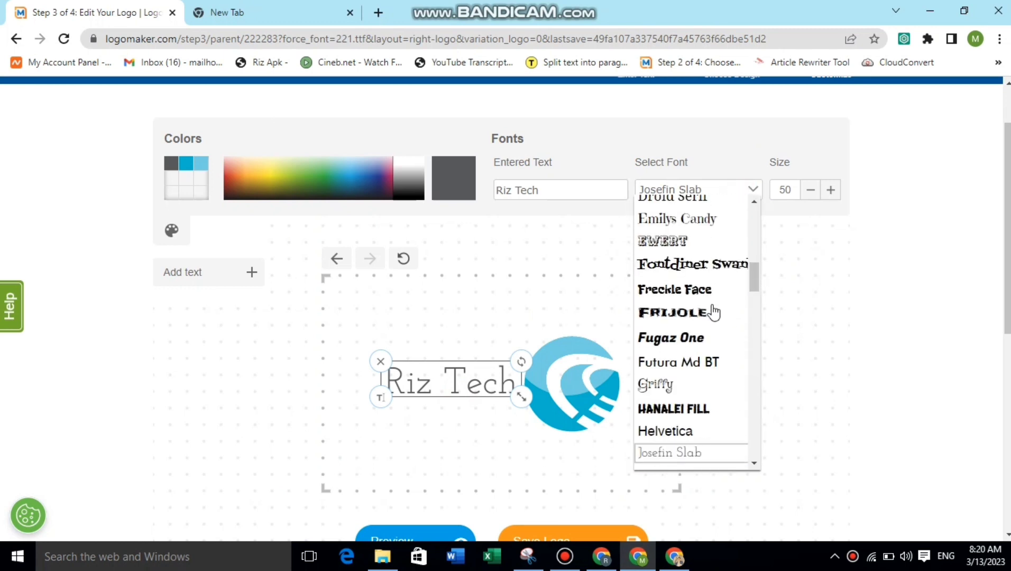
{"action": "scroll", "coordinate": [712, 312], "scroll_direction": "down", "scroll_amount": 2}
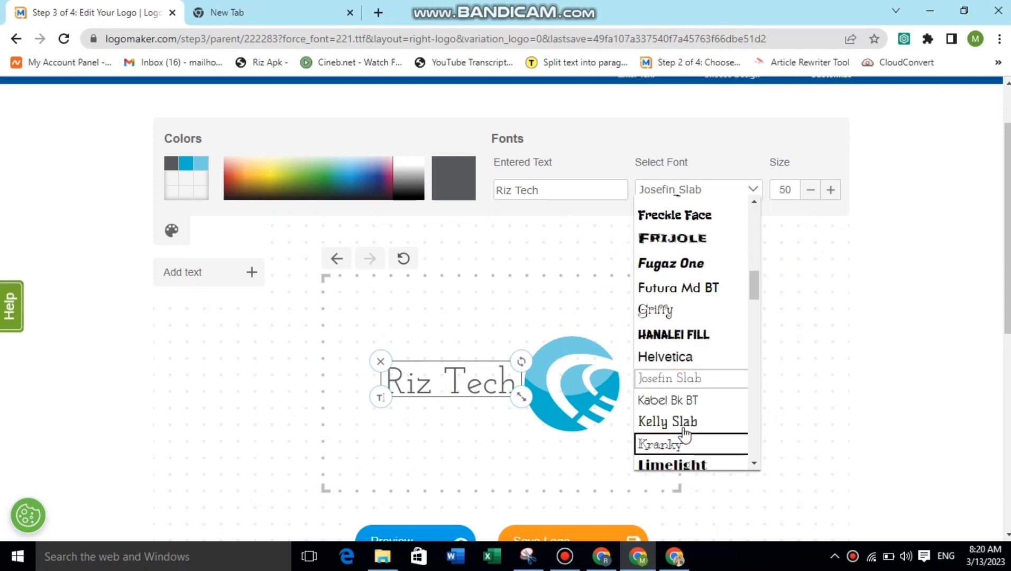
{"action": "left_click", "coordinate": [916, 301]}
{"action": "left_click", "coordinate": [576, 313]}
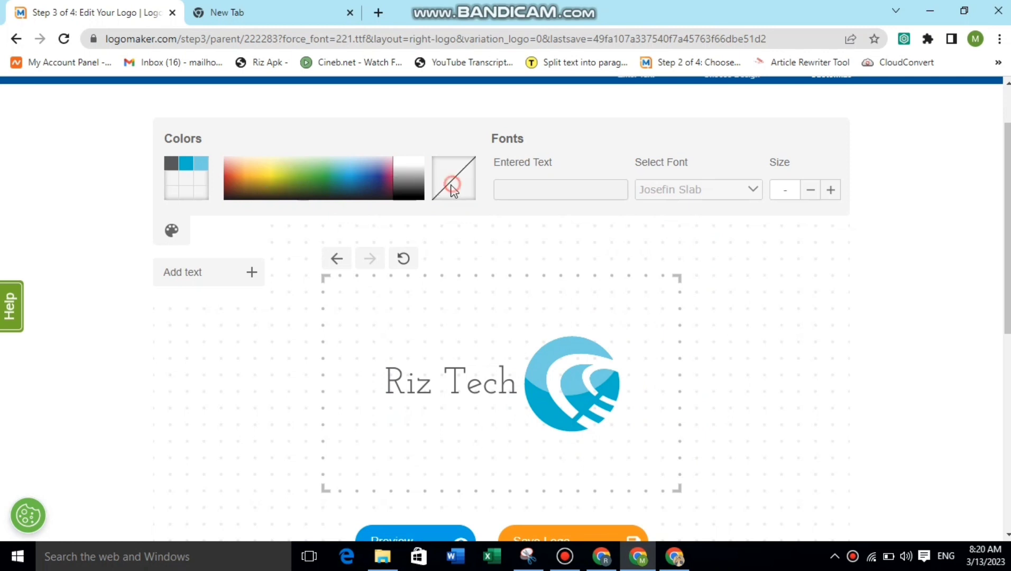
Try out green, yellow, orange and blue shades on the Riz Tech text.
{"action": "left_click", "coordinate": [463, 365]}
{"action": "left_click", "coordinate": [305, 174]}
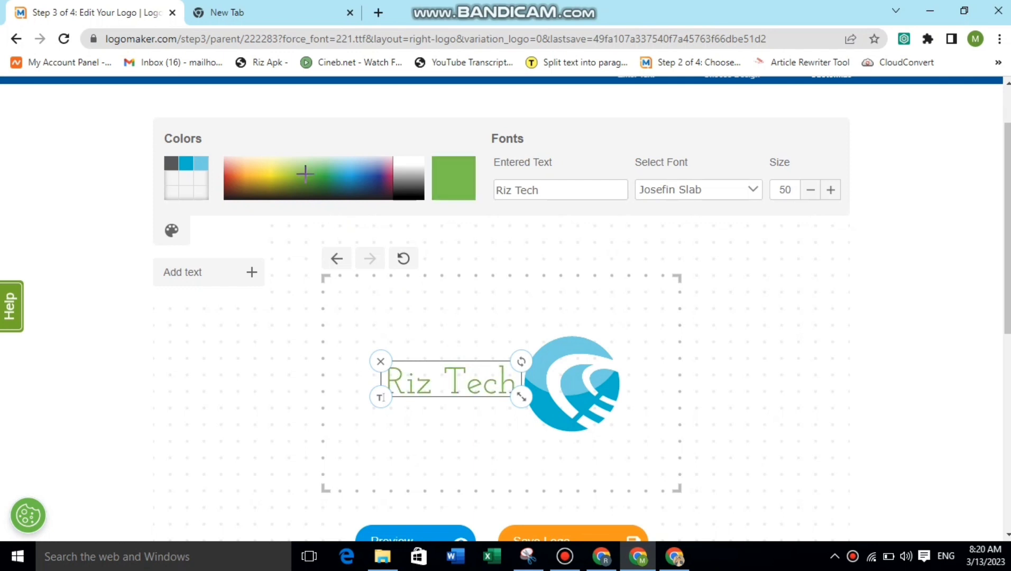
{"action": "left_click", "coordinate": [268, 165]}
{"action": "left_click", "coordinate": [254, 165]}
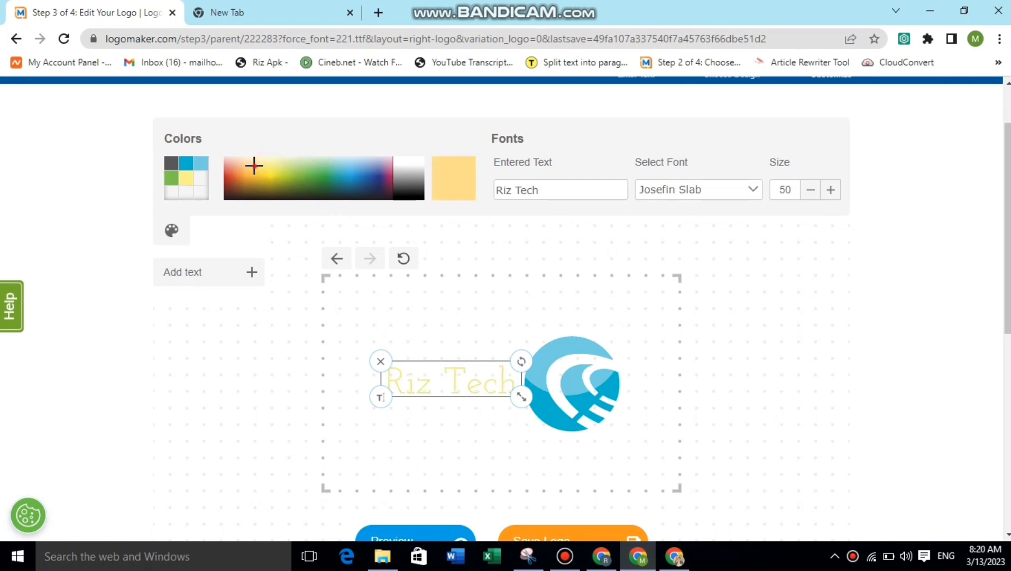
{"action": "left_click", "coordinate": [337, 194]}
{"action": "left_click", "coordinate": [379, 167]}
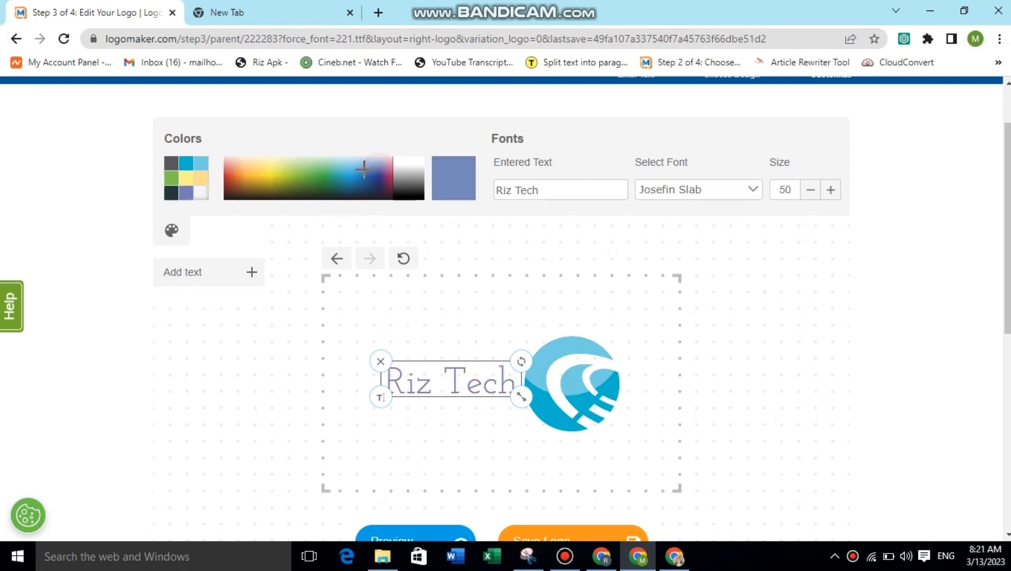
{"action": "left_click", "coordinate": [362, 169]}
{"action": "left_click", "coordinate": [330, 168]}
{"action": "left_click", "coordinate": [284, 172]}
{"action": "left_click", "coordinate": [302, 173]}
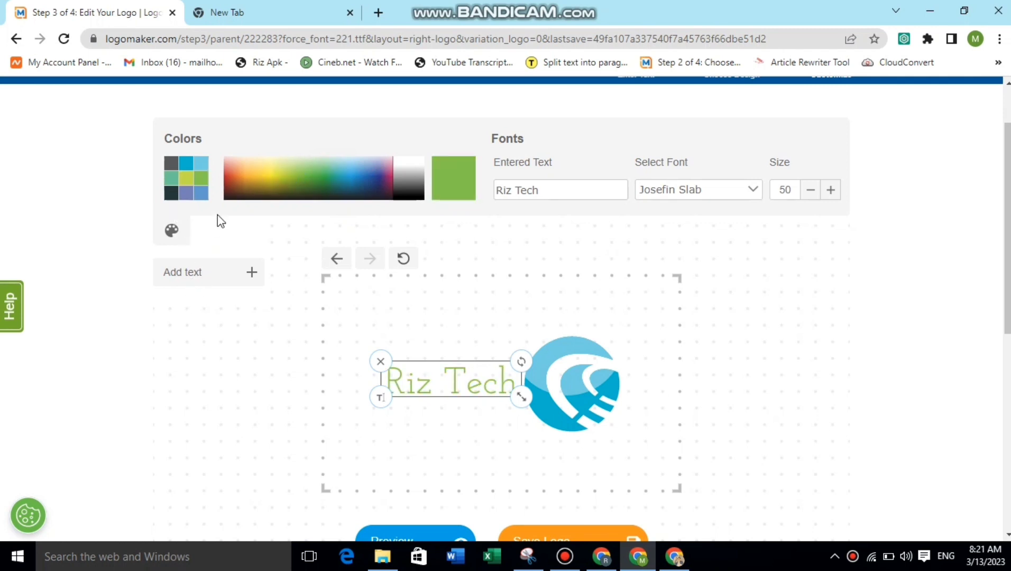
Colour the Riz Tech text very dark brown and save the logo.
{"action": "left_click", "coordinate": [327, 191]}
{"action": "left_click", "coordinate": [291, 191]}
{"action": "left_click", "coordinate": [293, 176]}
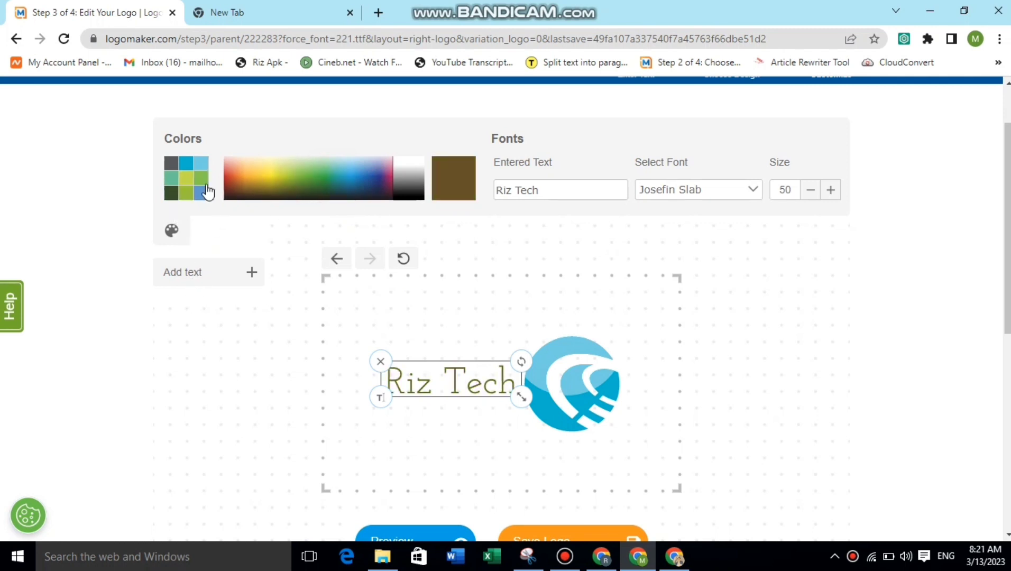
{"action": "left_click", "coordinate": [225, 199]}
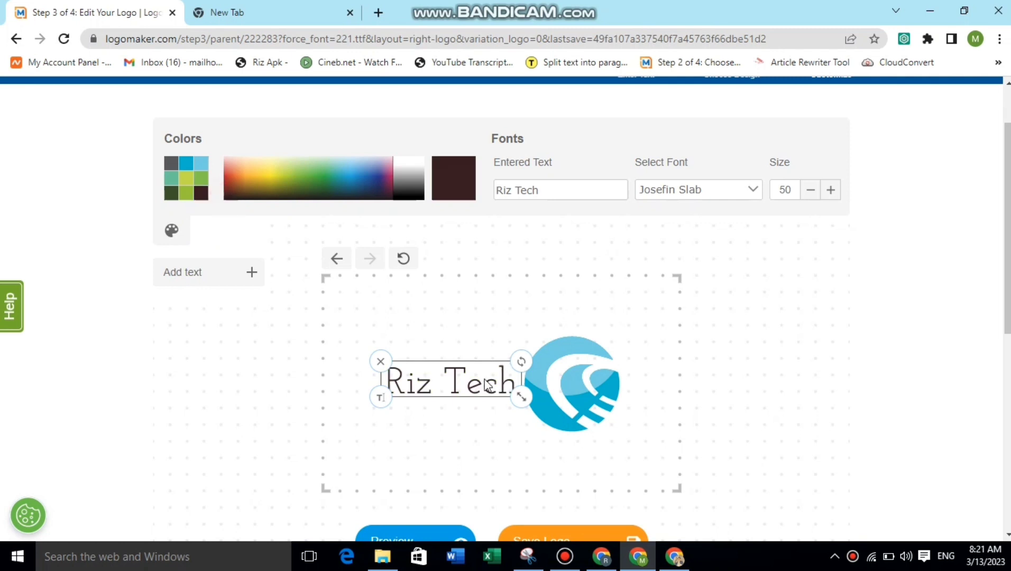
{"action": "left_click", "coordinate": [287, 405]}
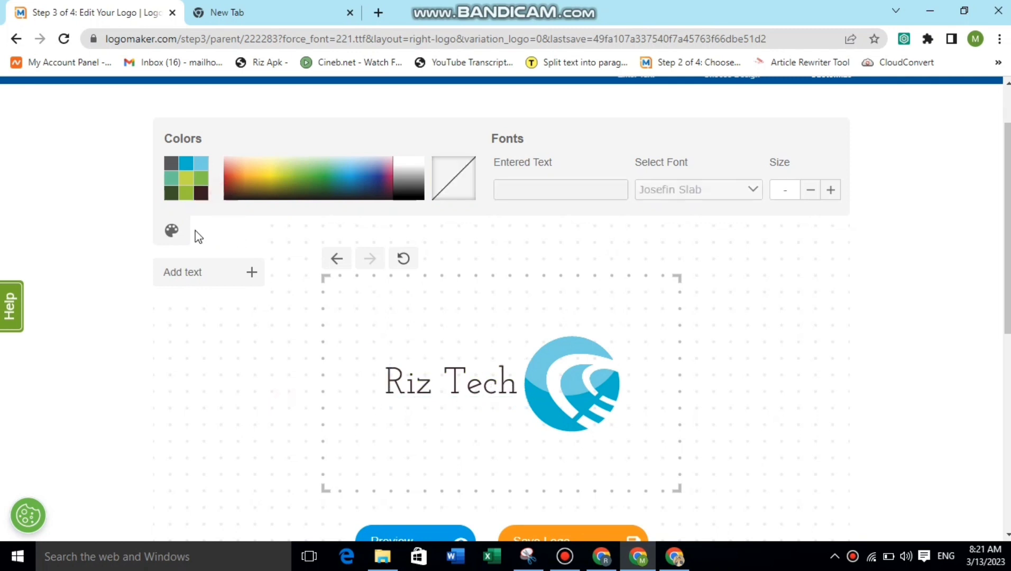
{"action": "scroll", "coordinate": [350, 286], "scroll_direction": "down", "scroll_amount": 5}
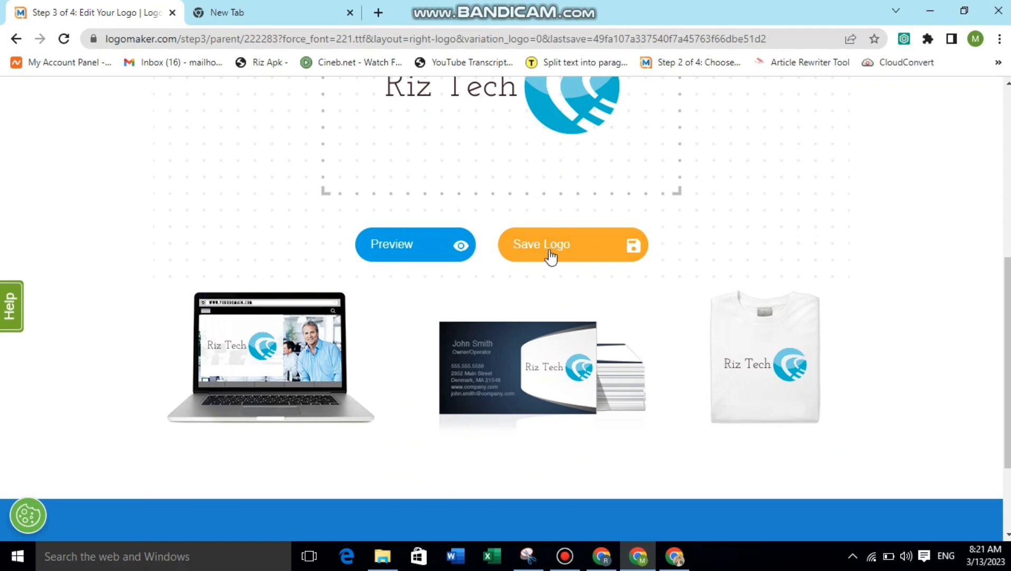
{"action": "left_click", "coordinate": [593, 254]}
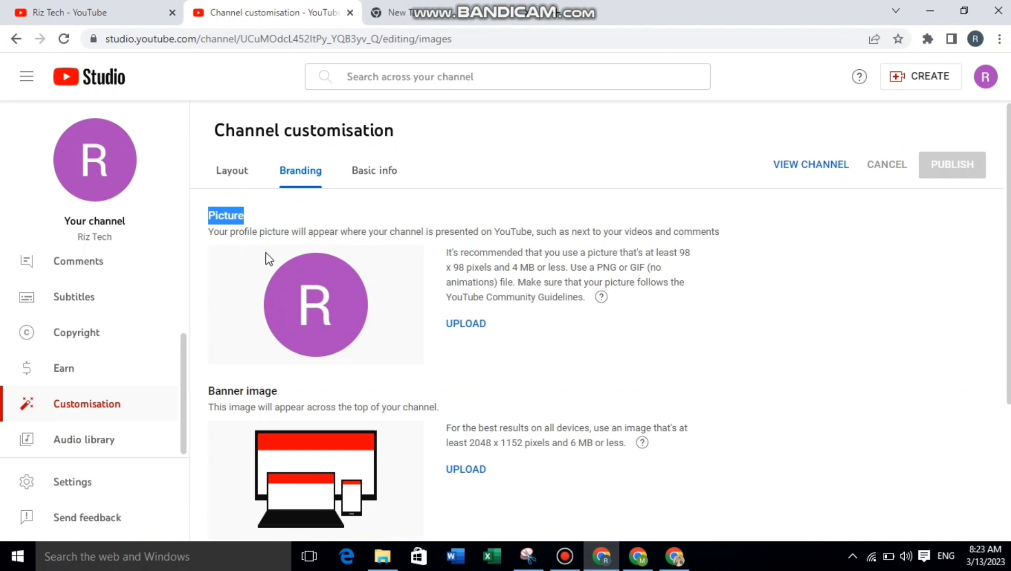
Find the image riz tech.PNG on the computer and upload it as the channel's profile picture.
{"action": "left_click", "coordinate": [479, 325]}
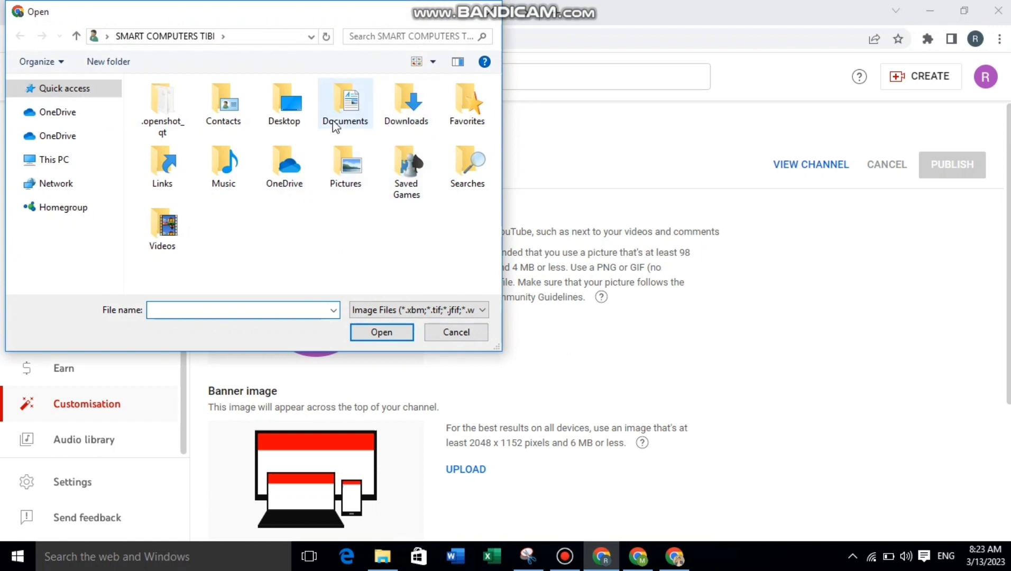
{"action": "left_click", "coordinate": [436, 35]}
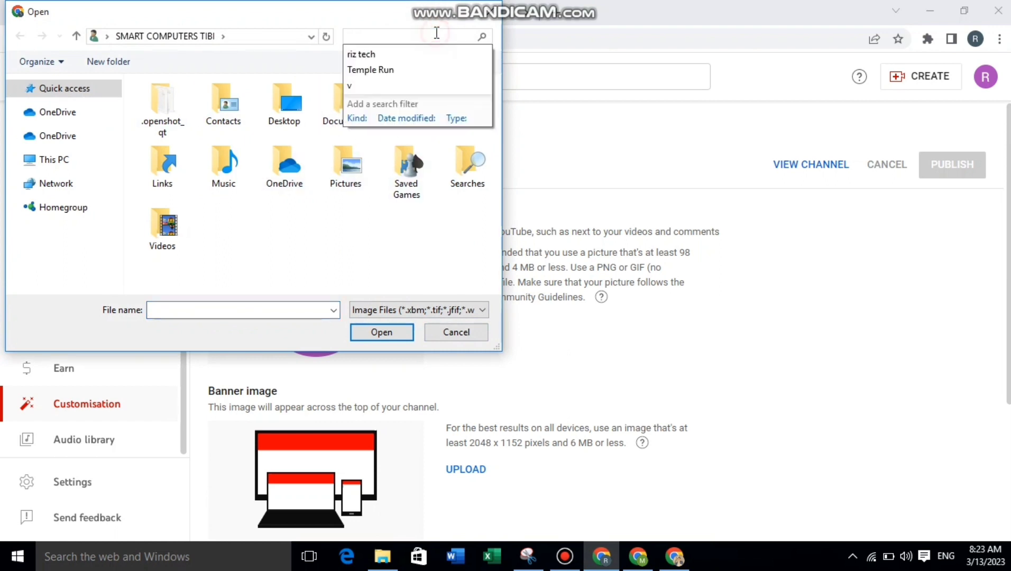
{"action": "left_click", "coordinate": [454, 53]}
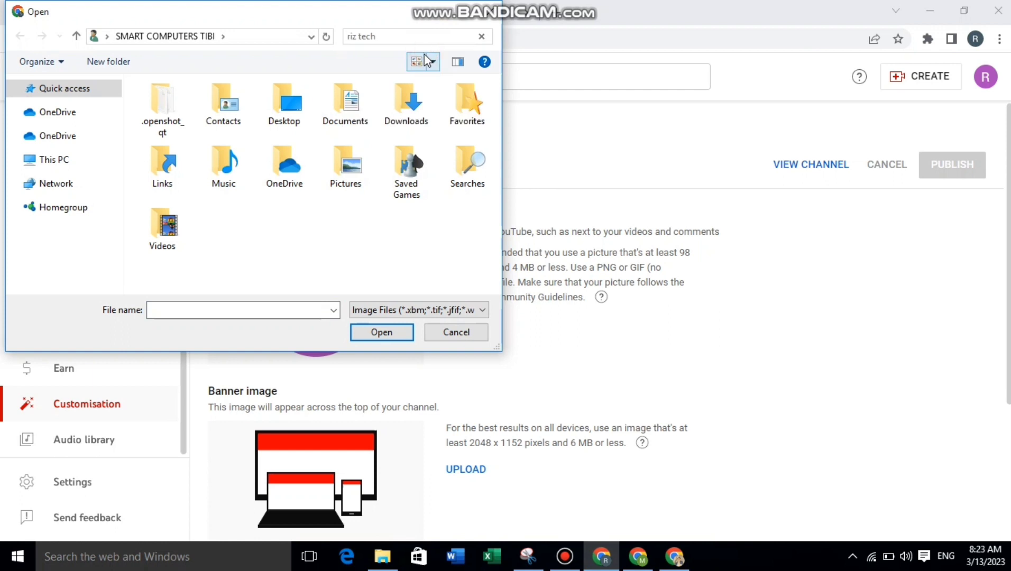
{"action": "left_click", "coordinate": [165, 101]}
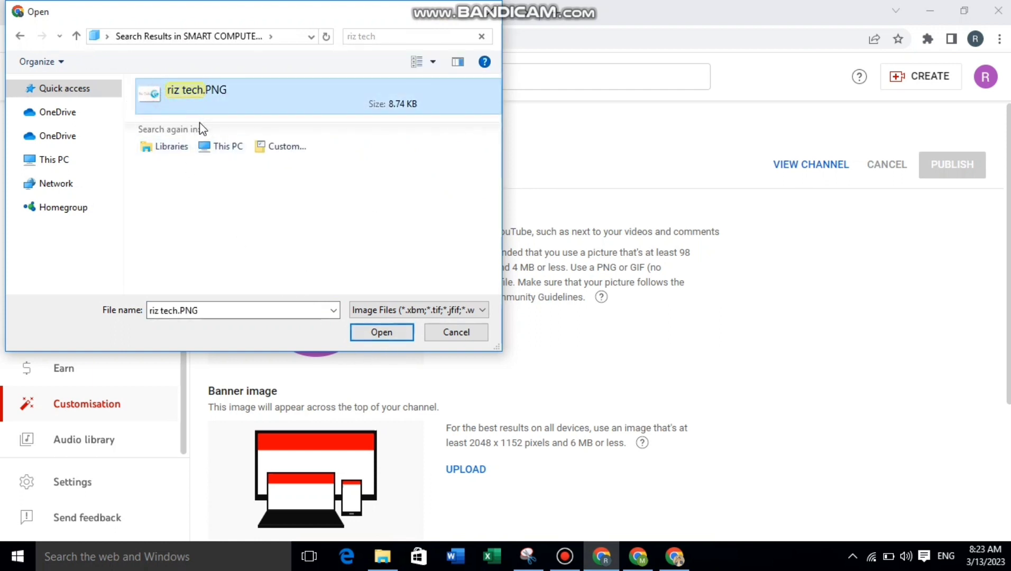
{"action": "left_click", "coordinate": [384, 337]}
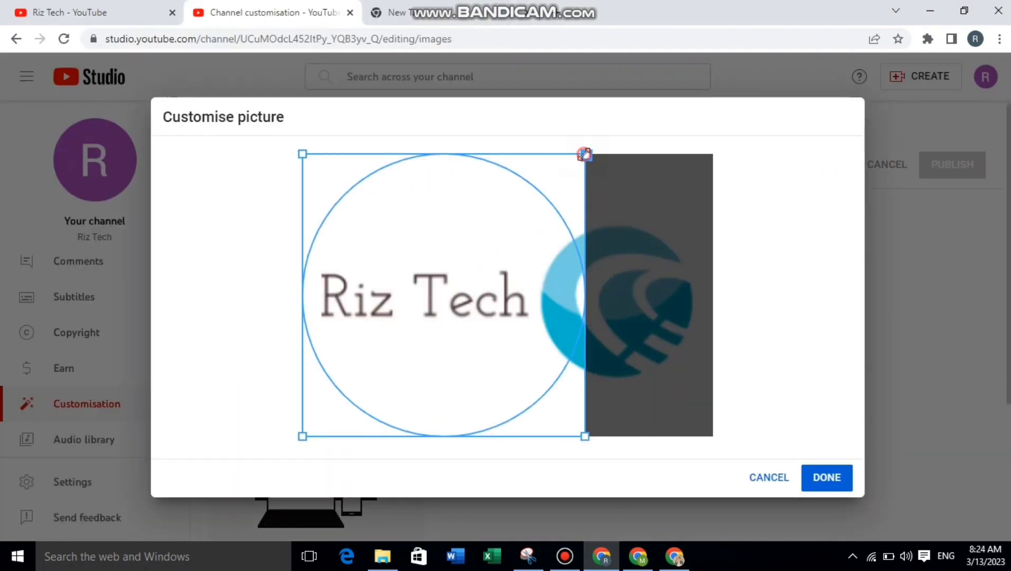
Crop the profile picture to the Riz Tech text, leaving out the blue emblem, and accept the crop.
{"action": "left_click_drag", "start_coordinate": [585, 155], "coordinate": [473, 197]}
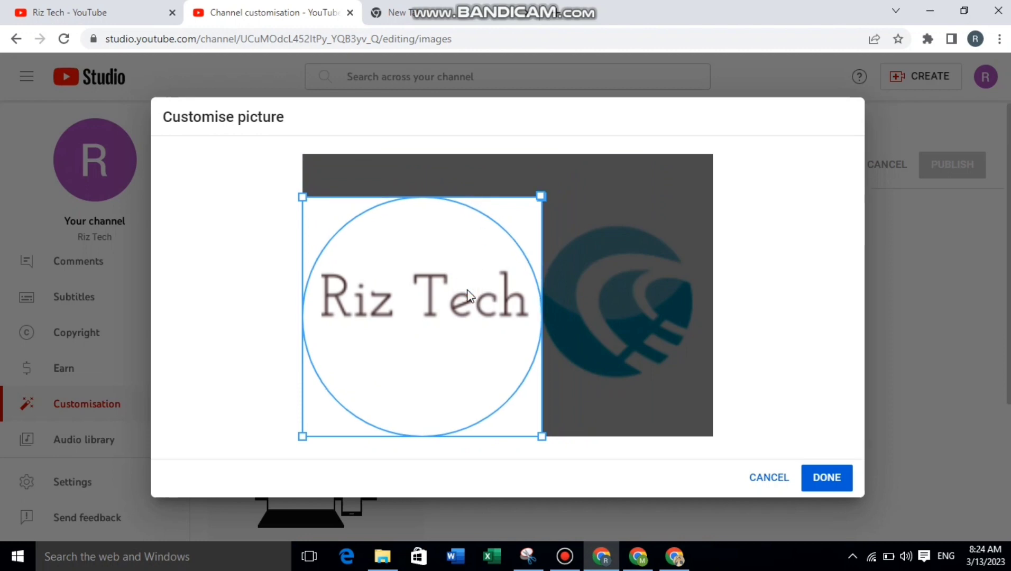
{"action": "left_click_drag", "start_coordinate": [469, 293], "coordinate": [466, 272]}
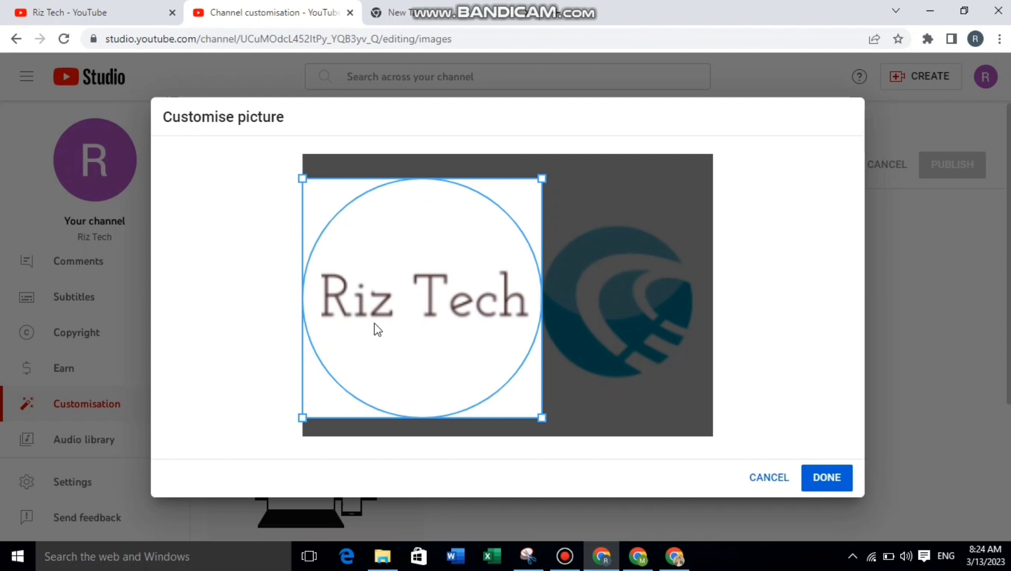
{"action": "left_click", "coordinate": [827, 477]}
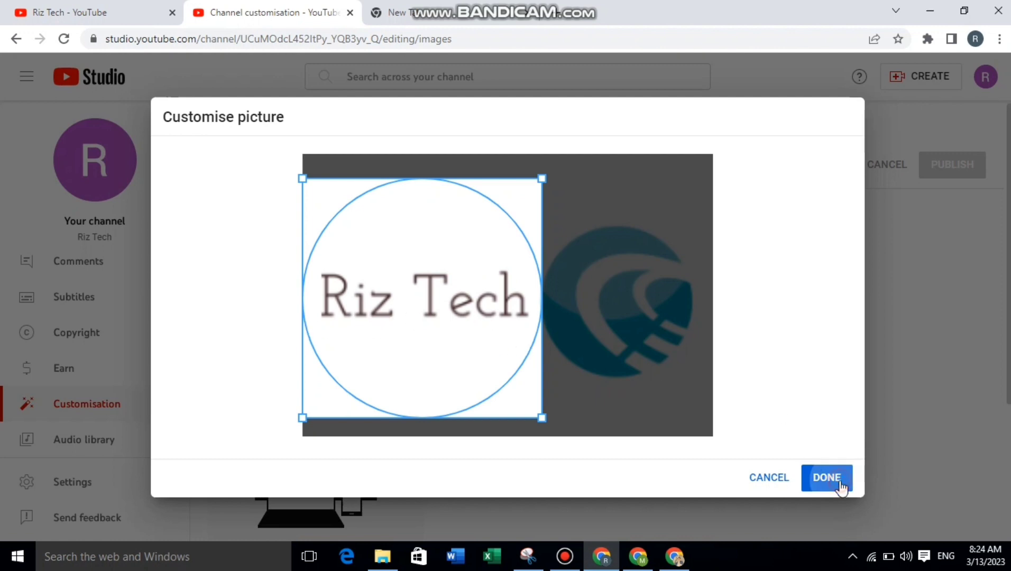
Search Google for "picturebanner image youtube" and look through the results for a banner maker.
{"action": "left_click_drag", "start_coordinate": [265, 216], "coordinate": [215, 219]}
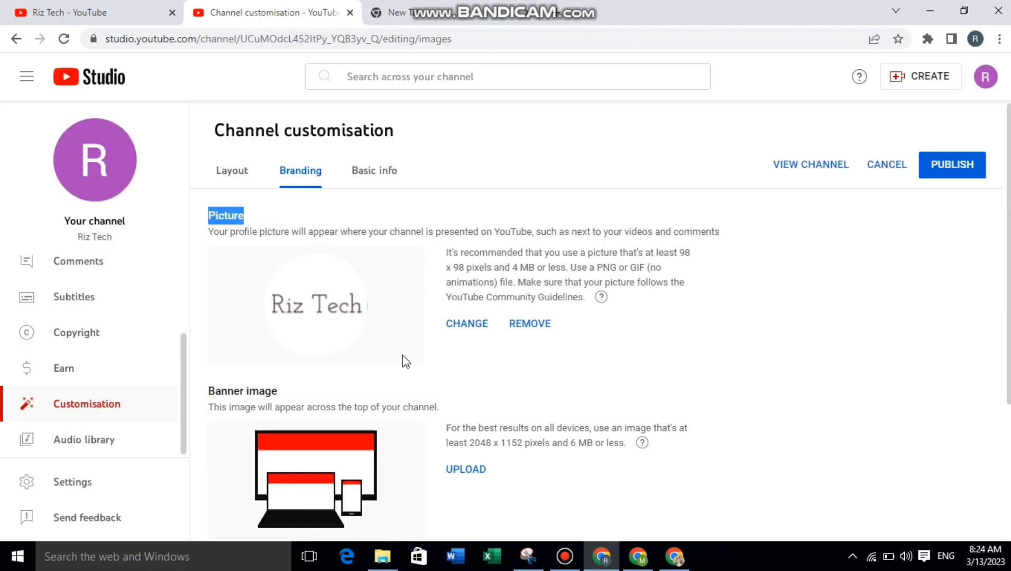
{"action": "scroll", "coordinate": [502, 321], "scroll_direction": "down", "scroll_amount": 3}
{"action": "left_click_drag", "start_coordinate": [306, 244], "coordinate": [204, 246]}
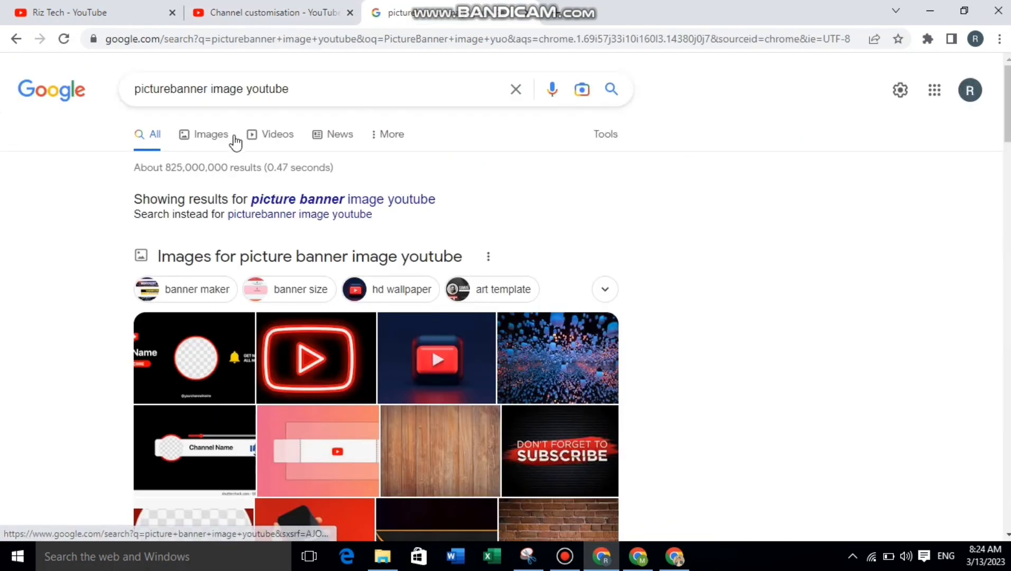
{"action": "scroll", "coordinate": [287, 127], "scroll_direction": "down", "scroll_amount": 10}
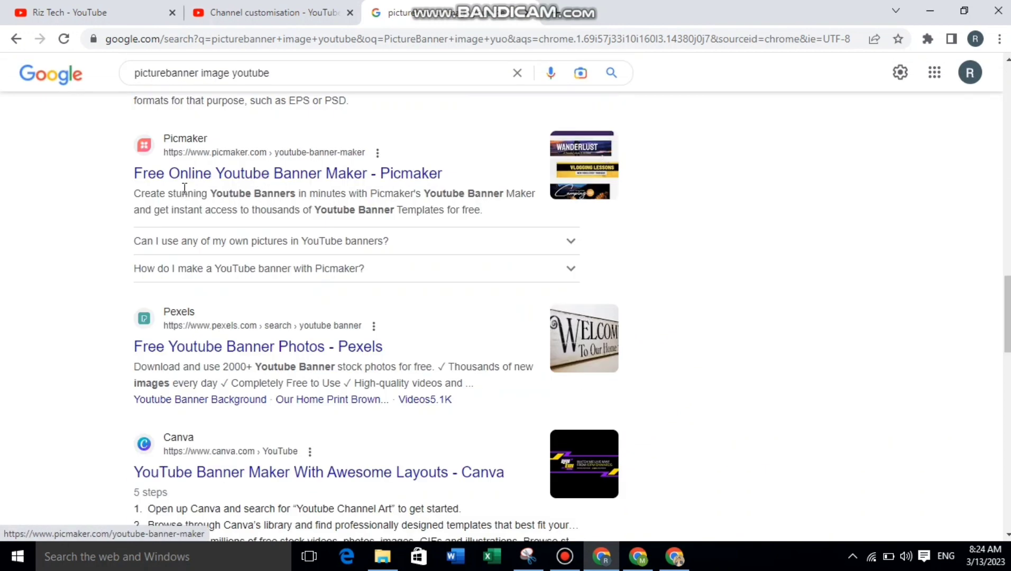
Open Picmaker's free YouTube banner maker and start editing the Black Background Bulb Tech Discussions and Insights YouTube Channel Art template.
{"action": "left_click", "coordinate": [349, 180]}
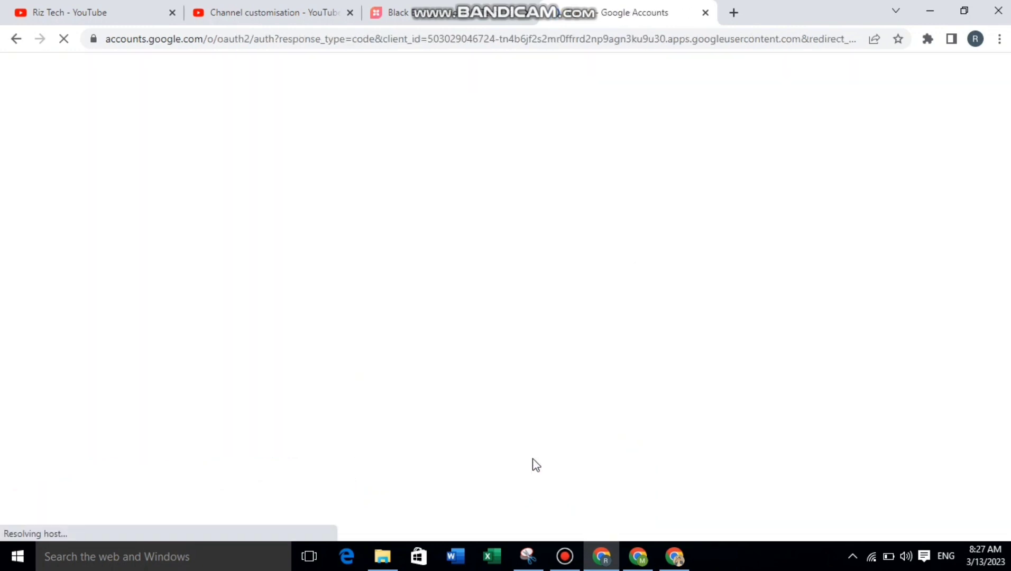
{"action": "left_click", "coordinate": [512, 291]}
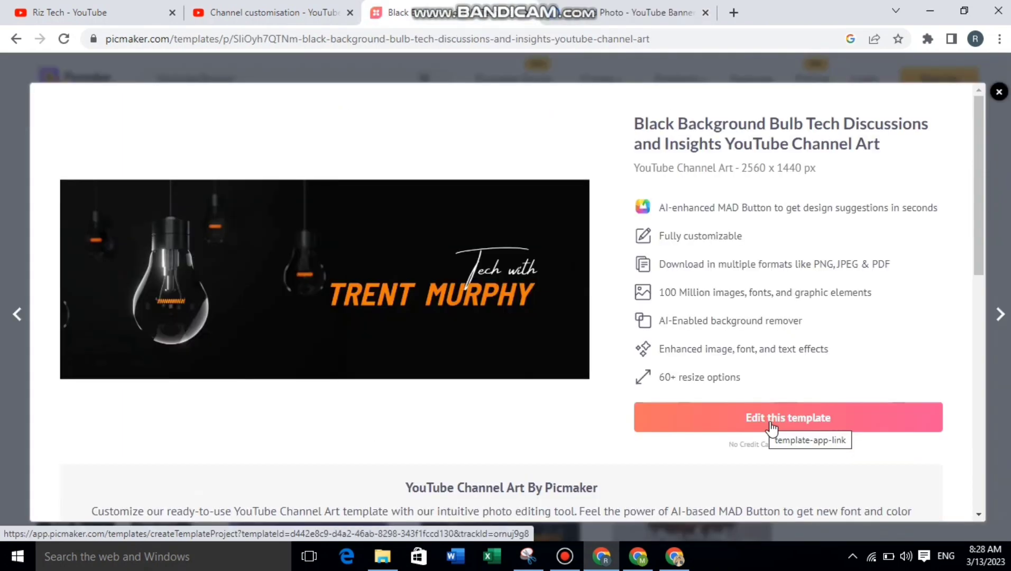
{"action": "left_click", "coordinate": [771, 422]}
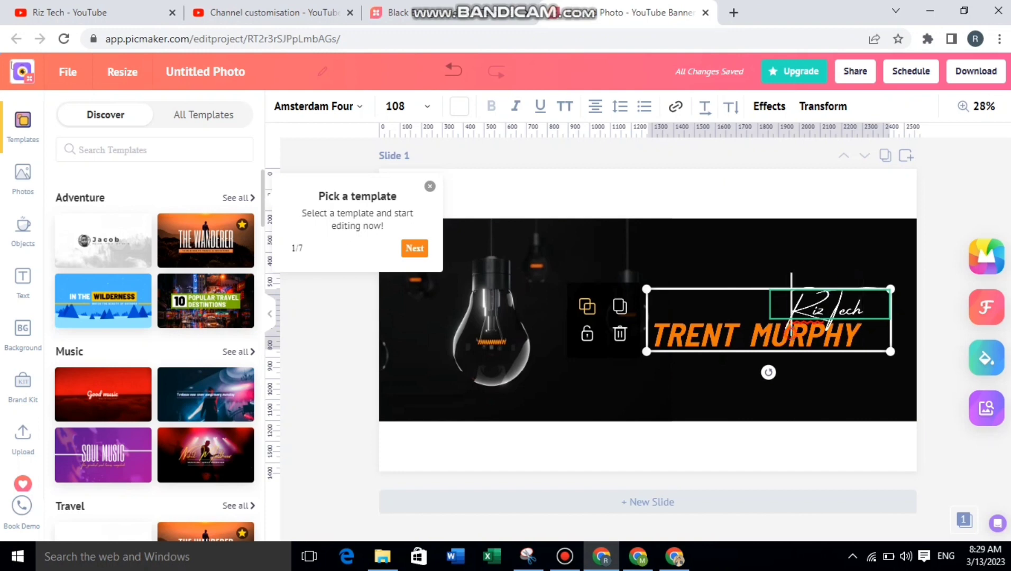
Replace the orange placeholder name on the banner with the channel owner's full name and dismiss the template tip.
{"action": "left_click", "coordinate": [729, 346]}
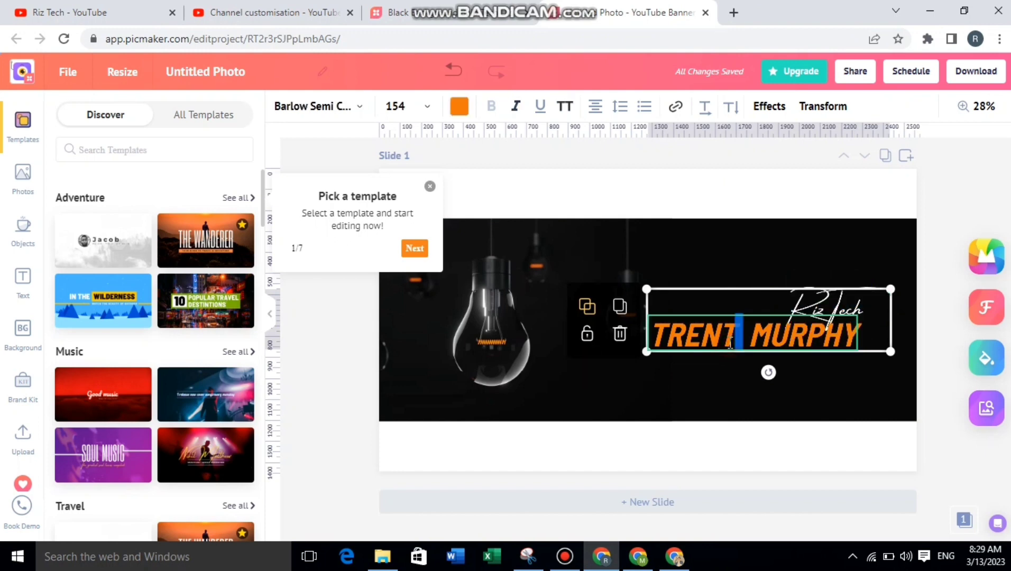
{"action": "triple_click", "coordinate": [730, 342]}
{"action": "key", "text": "BackSpace"}
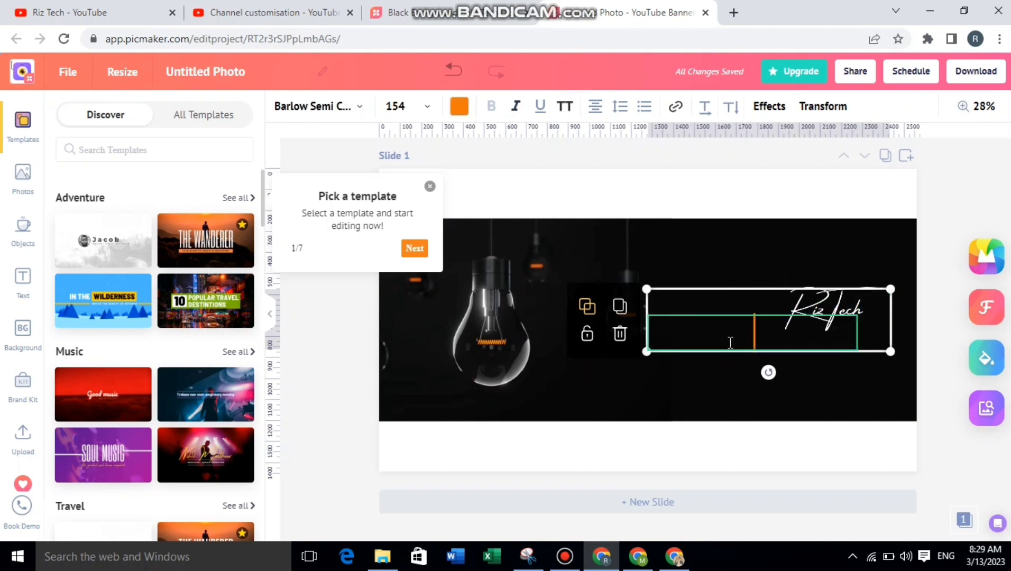
{"action": "type", "text": "R"}
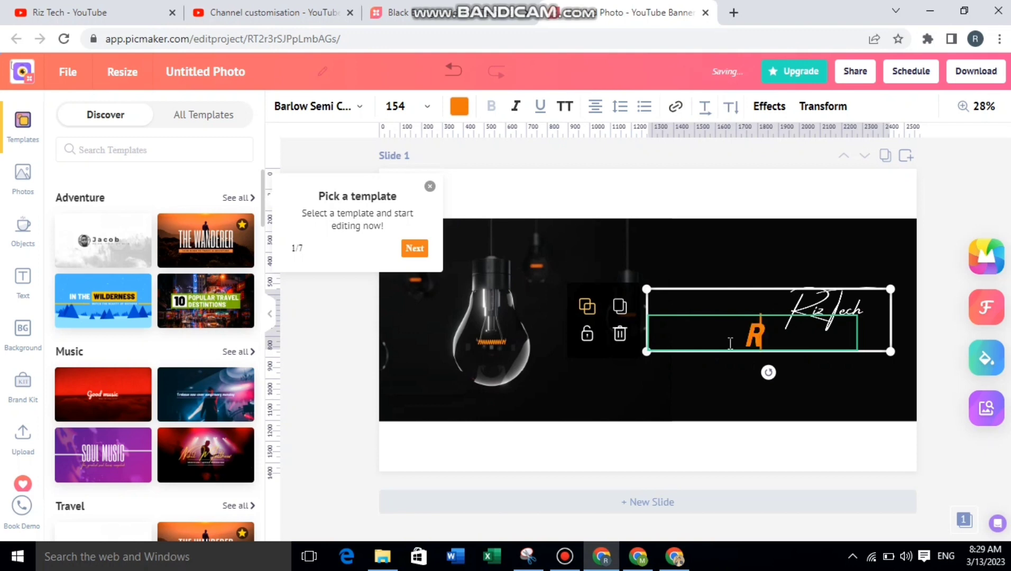
{"action": "type", "text": "i"}
{"action": "type", "text": "ABN"}
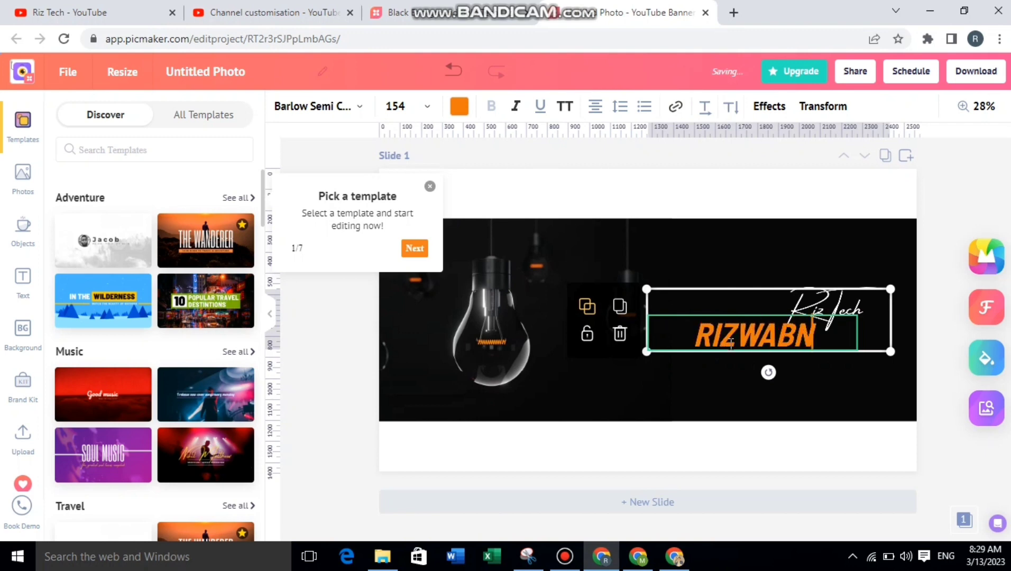
{"action": "key", "text": "BackSpace"}
{"action": "key", "text": "BackSpace"}
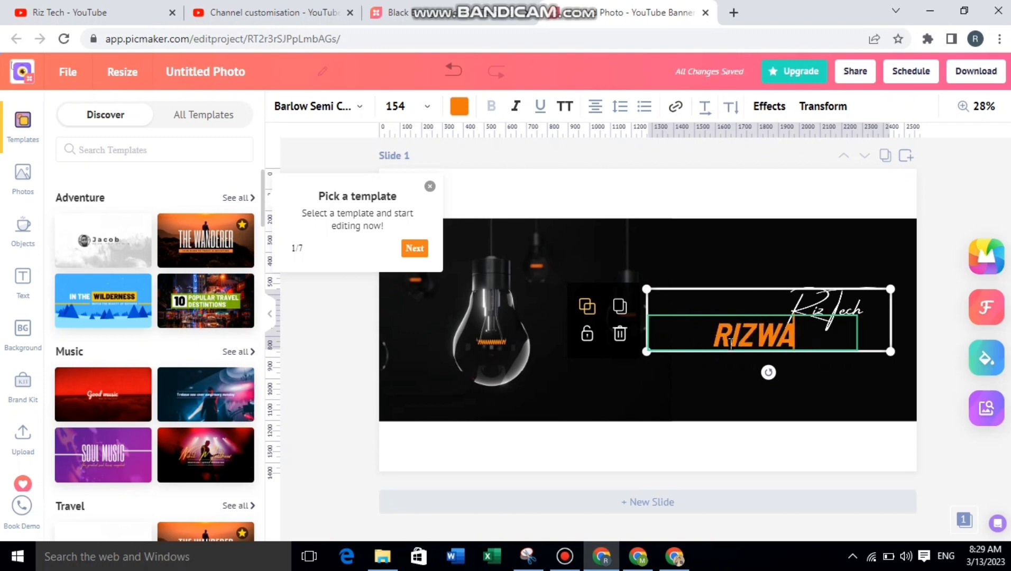
{"action": "type", "text": "M"}
{"action": "key", "text": "BackSpace"}
{"action": "type", "text": "N"}
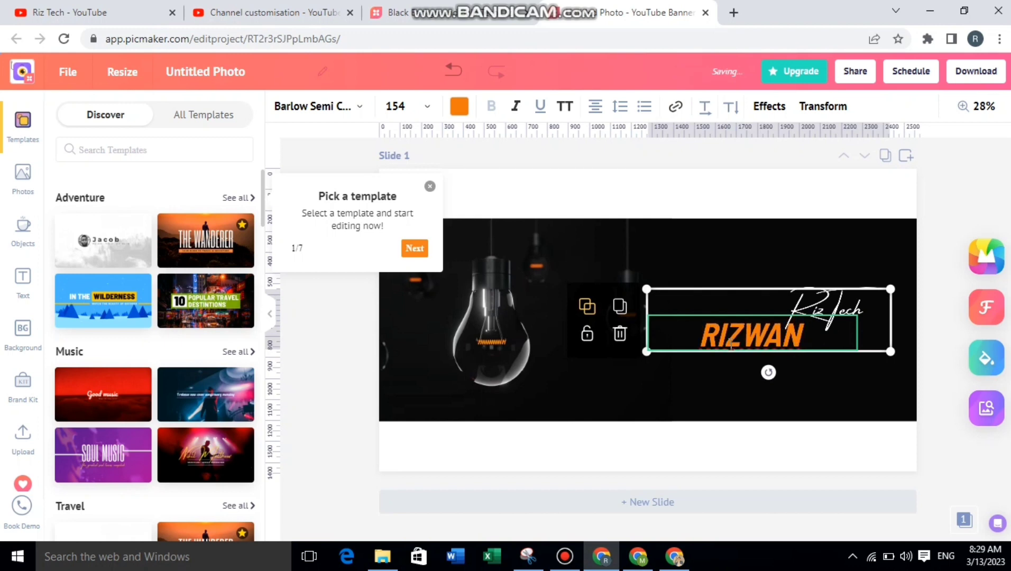
{"action": "type", "text": " KHAN"}
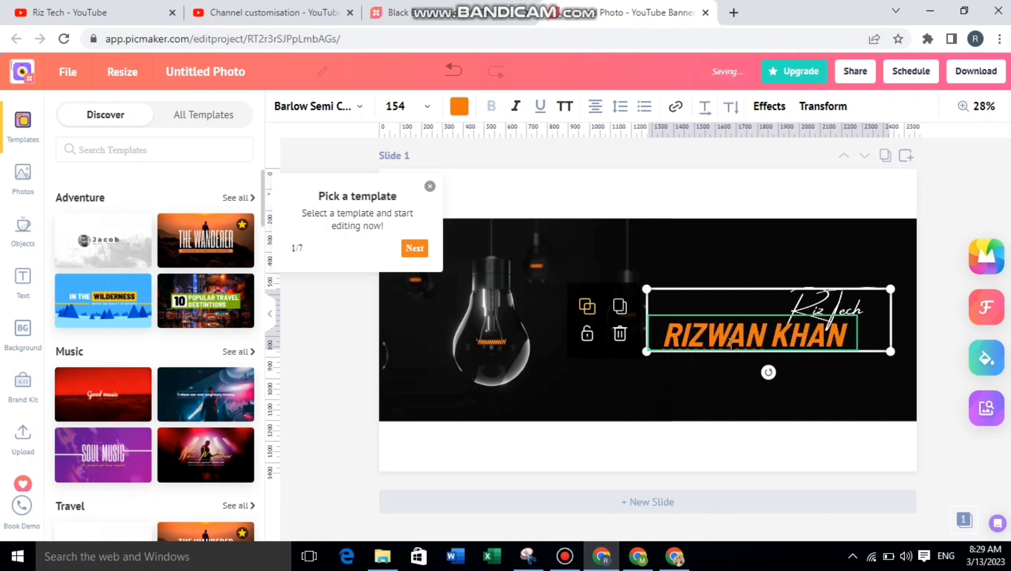
{"action": "left_click", "coordinate": [717, 267]}
{"action": "left_click", "coordinate": [344, 353]}
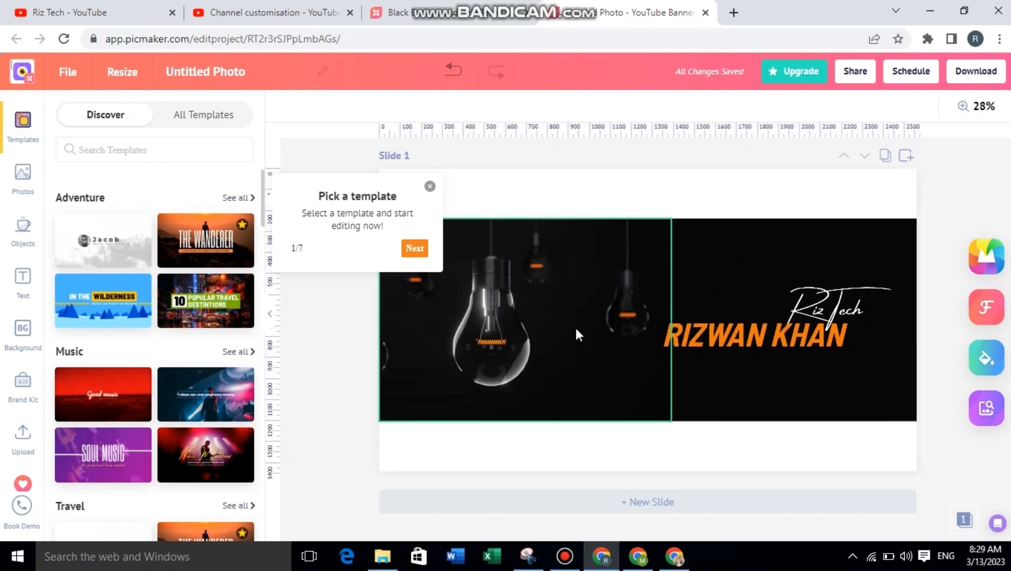
{"action": "left_click", "coordinate": [429, 186]}
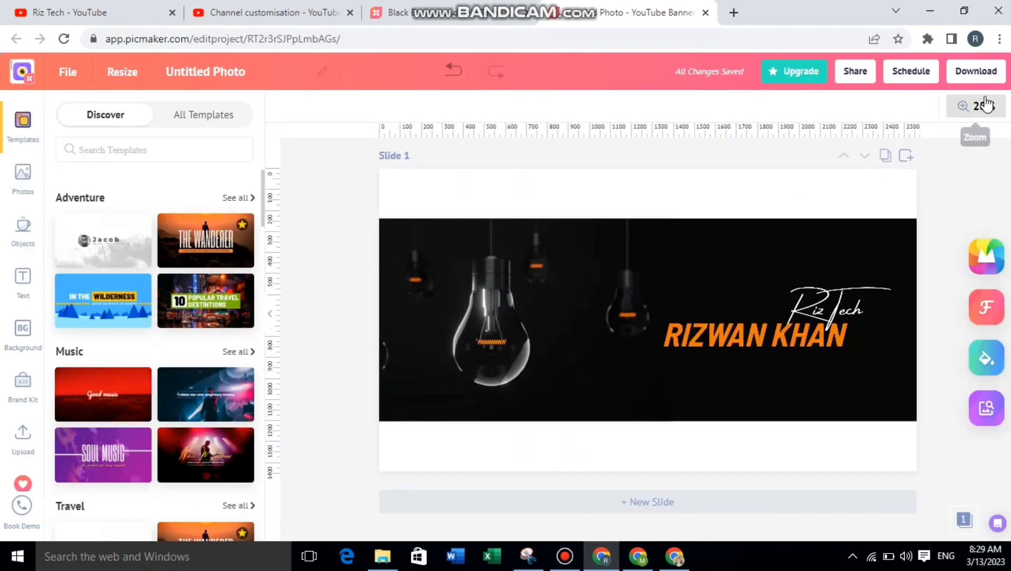
Download the finished banner as a JPG and show Untitled Photo.jpg in its folder.
{"action": "left_click", "coordinate": [994, 80]}
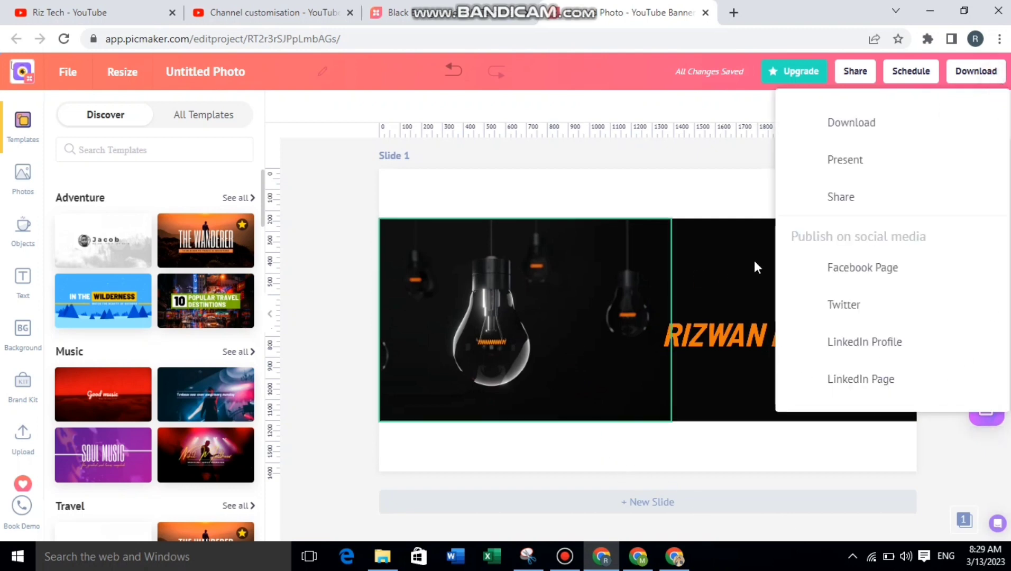
{"action": "left_click", "coordinate": [835, 135]}
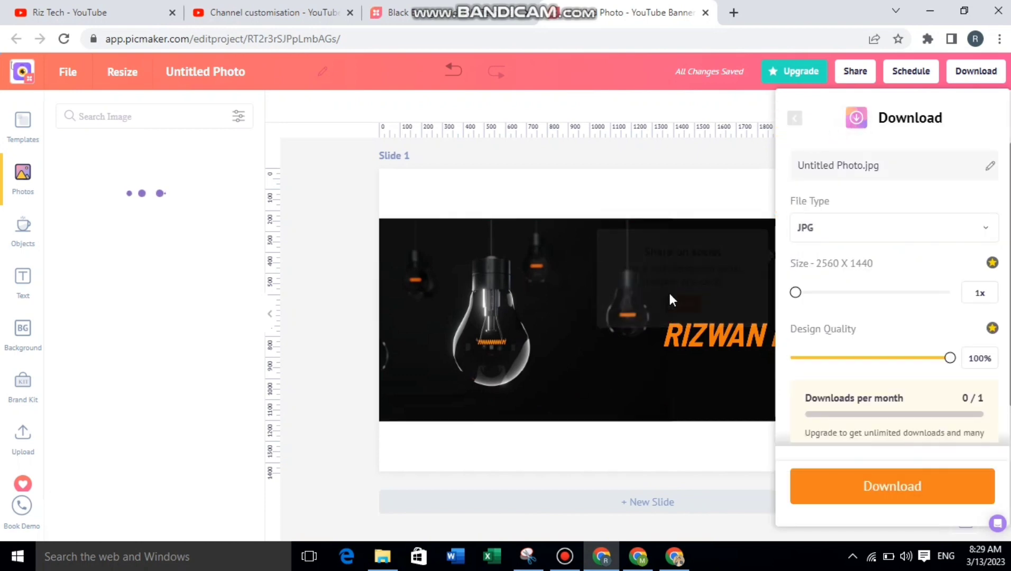
{"action": "left_click", "coordinate": [908, 498]}
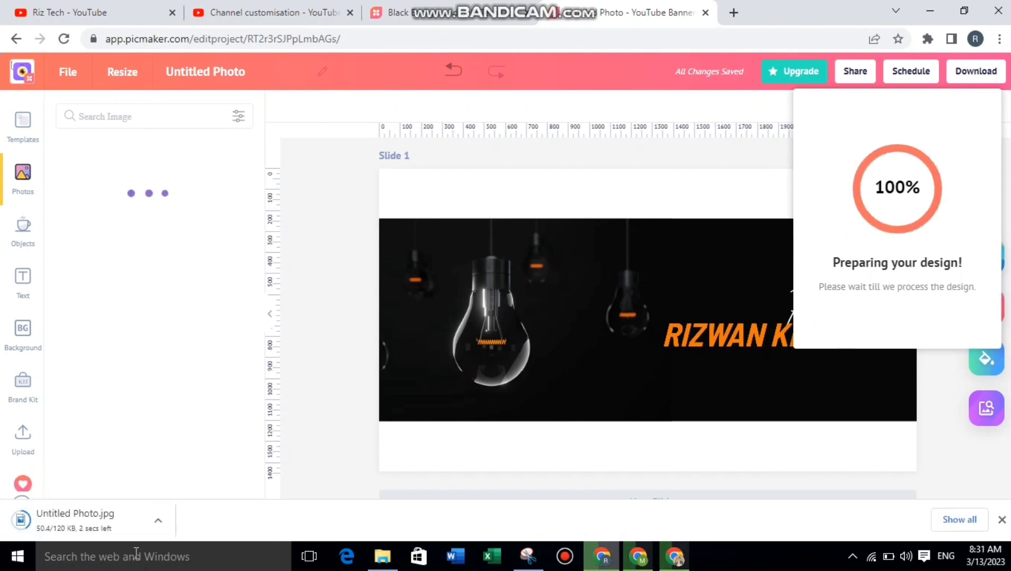
{"action": "left_click", "coordinate": [152, 526]}
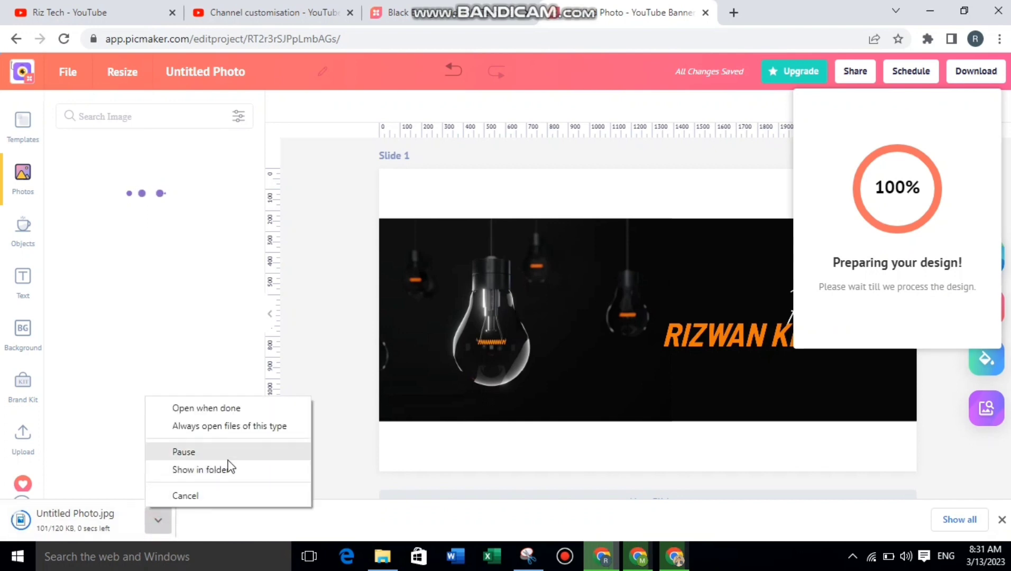
{"action": "left_click", "coordinate": [211, 472]}
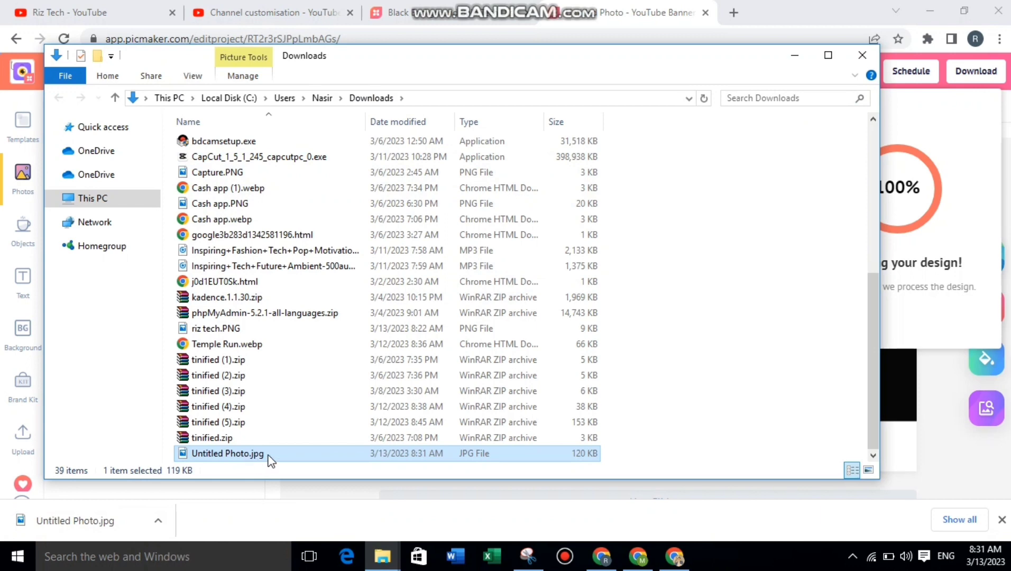
Open the Canva website in a new browser tab.
{"action": "left_click", "coordinate": [281, 17]}
{"action": "key", "text": "ctrl+t"}
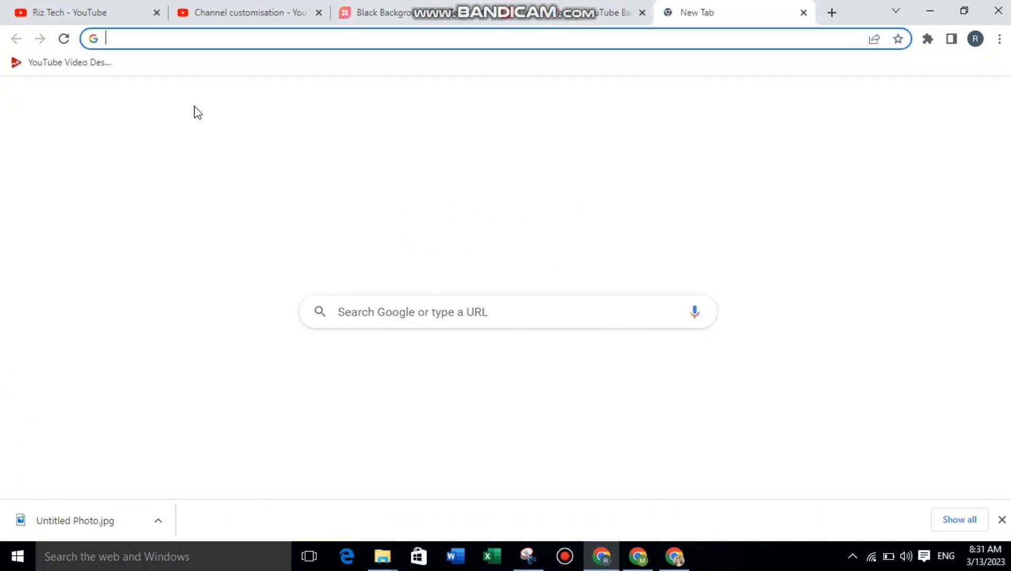
{"action": "left_click", "coordinate": [207, 43]}
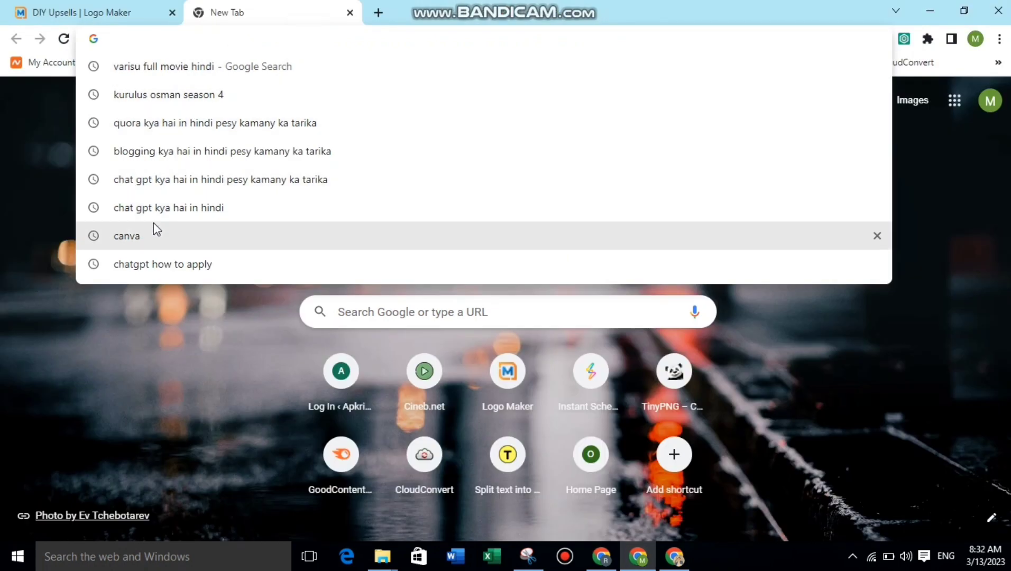
{"action": "left_click", "coordinate": [153, 225]}
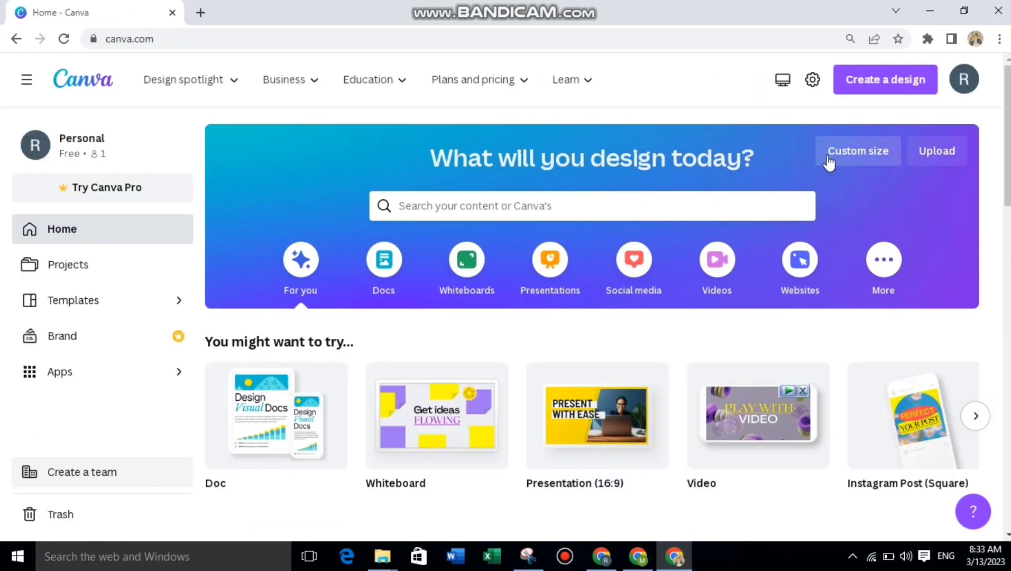
Enter a custom design size of 2048 px width and 1152 px height.
{"action": "left_click", "coordinate": [864, 158]}
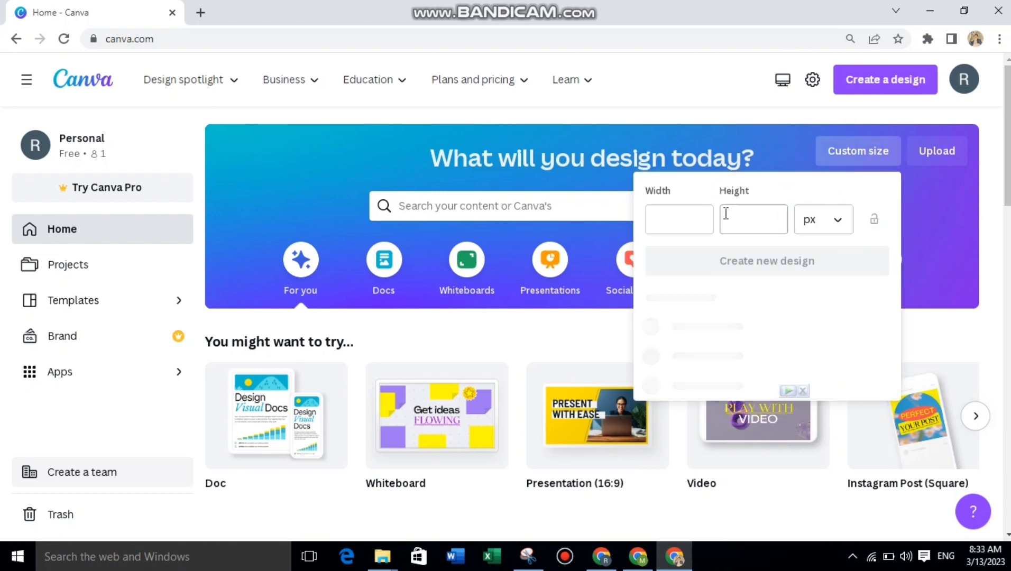
{"action": "left_click", "coordinate": [749, 223]}
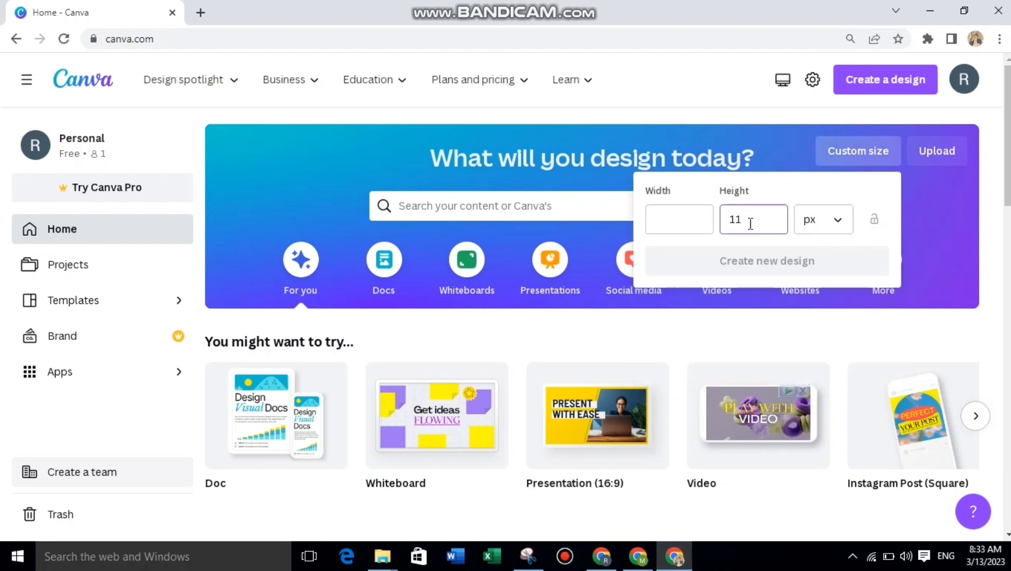
{"action": "left_click", "coordinate": [657, 218]}
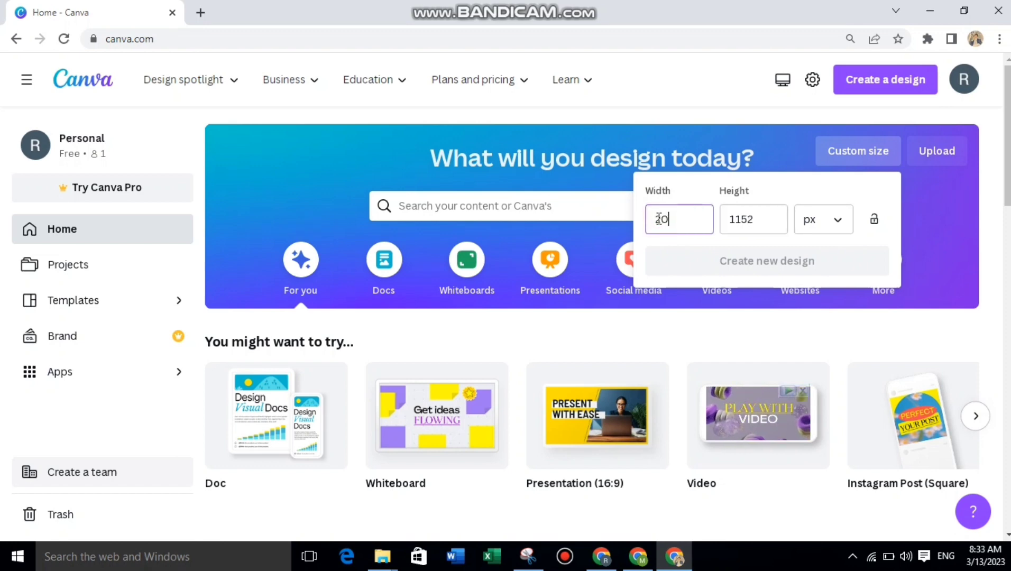
{"action": "type", "text": "204"}
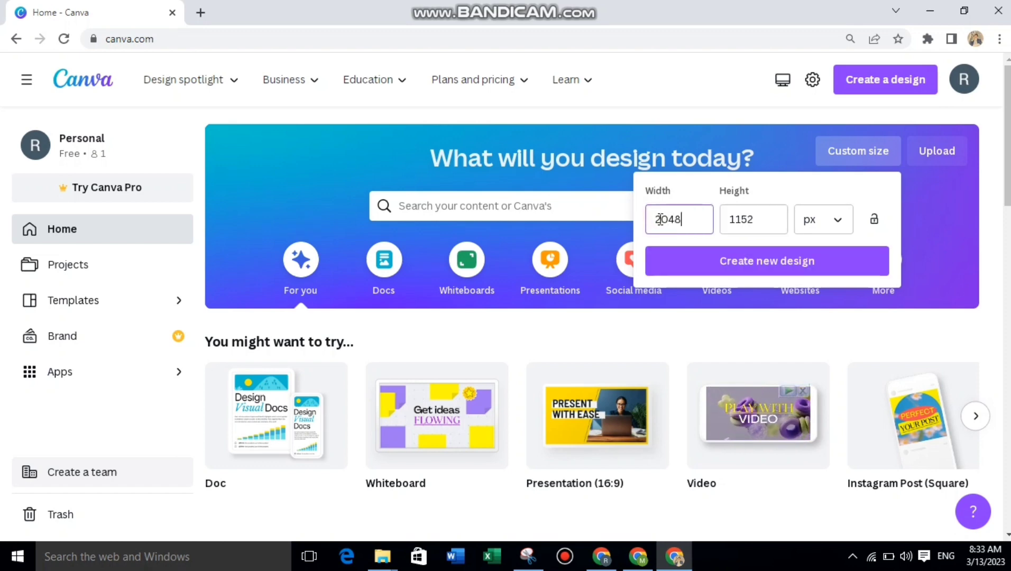
Complete the width as 2048 px and create the new 2048 x 1152 px custom design.
{"action": "type", "text": "8"}
{"action": "left_click", "coordinate": [798, 275]}
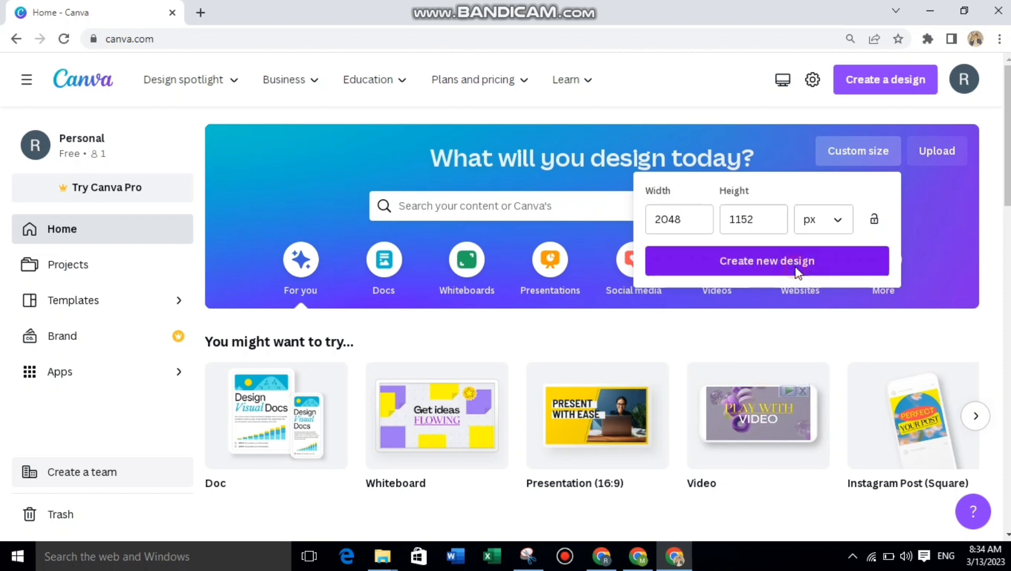
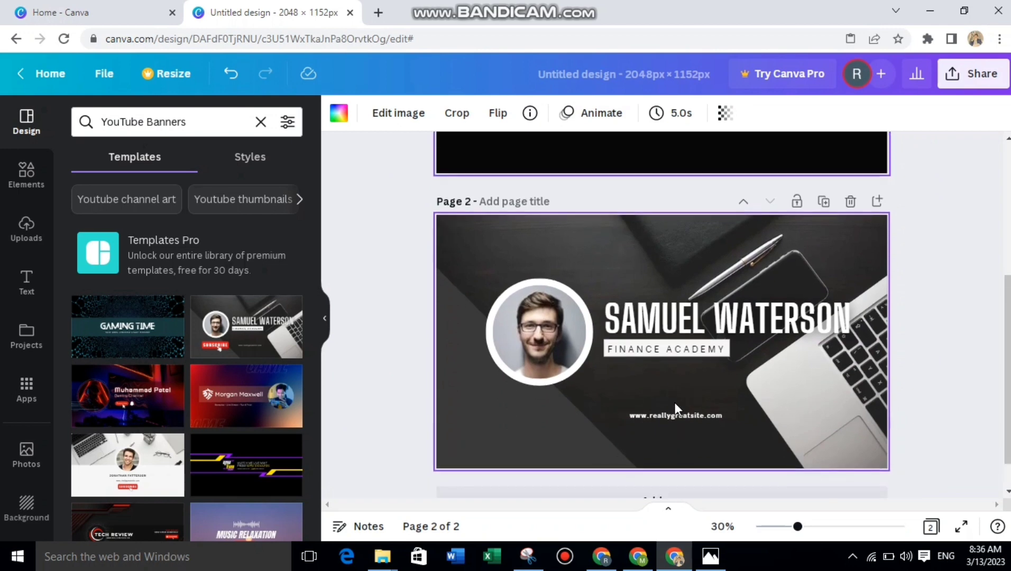
{"action": "scroll", "coordinate": [608, 370], "scroll_direction": "down", "scroll_amount": 3}
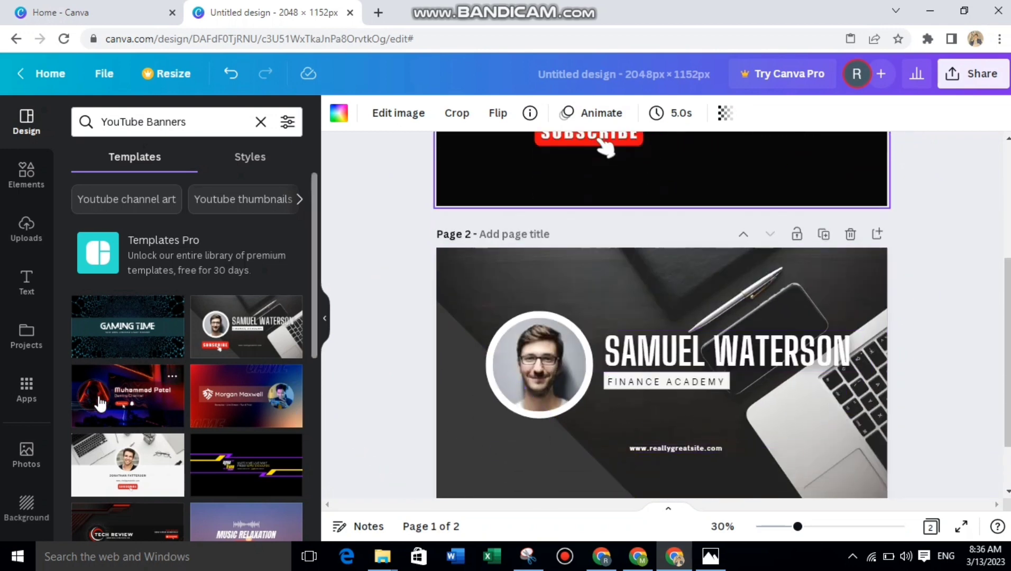
{"action": "scroll", "coordinate": [116, 423], "scroll_direction": "down", "scroll_amount": 3}
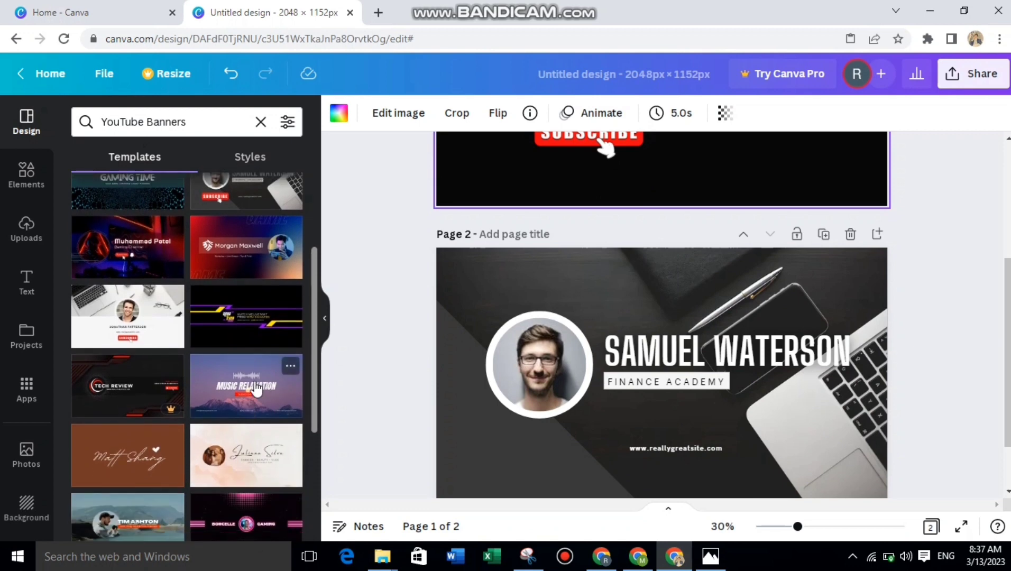
{"action": "left_click", "coordinate": [247, 392]}
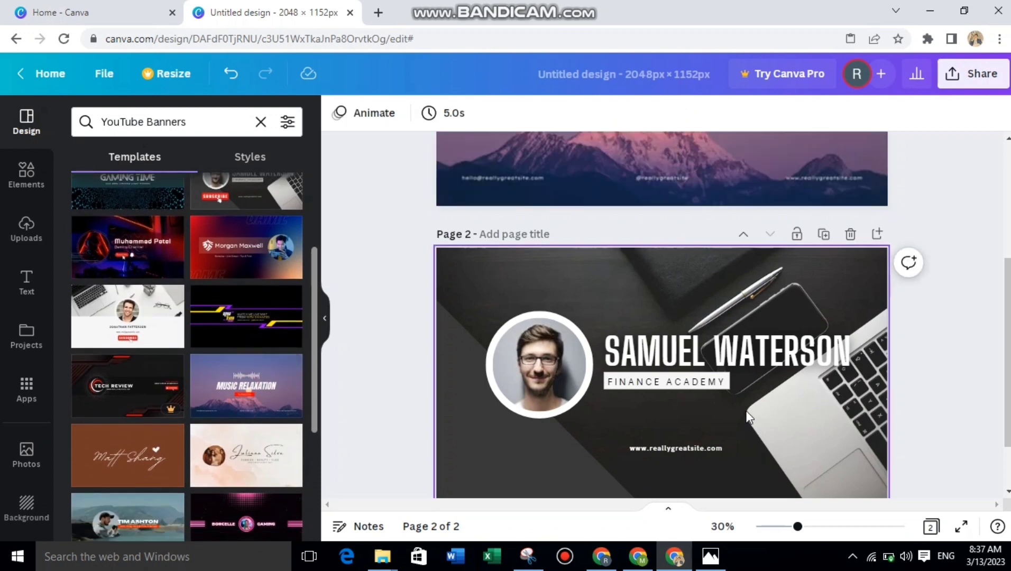
{"action": "scroll", "coordinate": [746, 411], "scroll_direction": "down", "scroll_amount": 2}
{"action": "scroll", "coordinate": [746, 410], "scroll_direction": "up", "scroll_amount": 4}
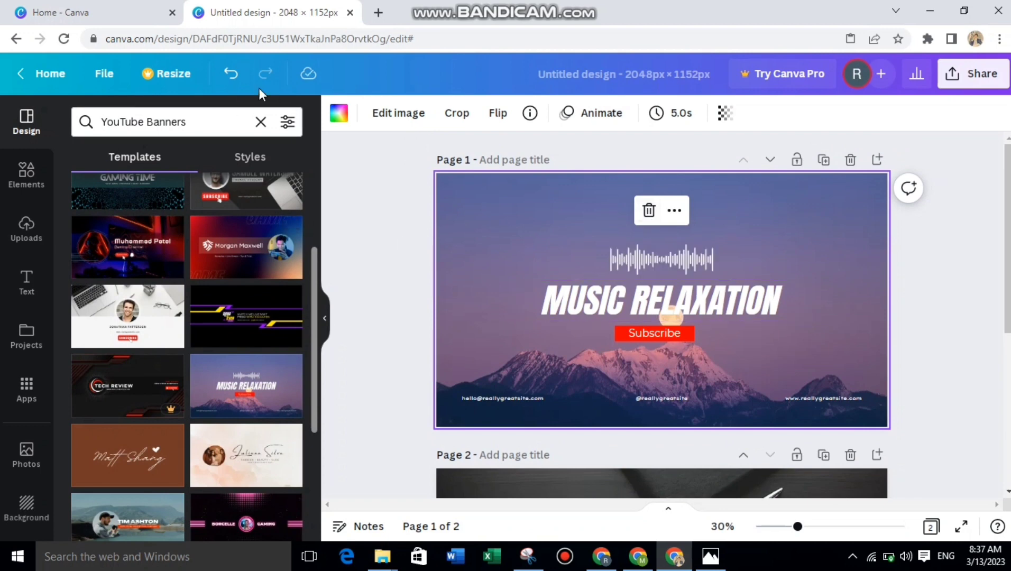
{"action": "left_click", "coordinate": [230, 73]}
Delete the Finance Academy page and add a new second page with the Music Relaxation template.
{"action": "scroll", "coordinate": [335, 385], "scroll_direction": "down", "scroll_amount": 3}
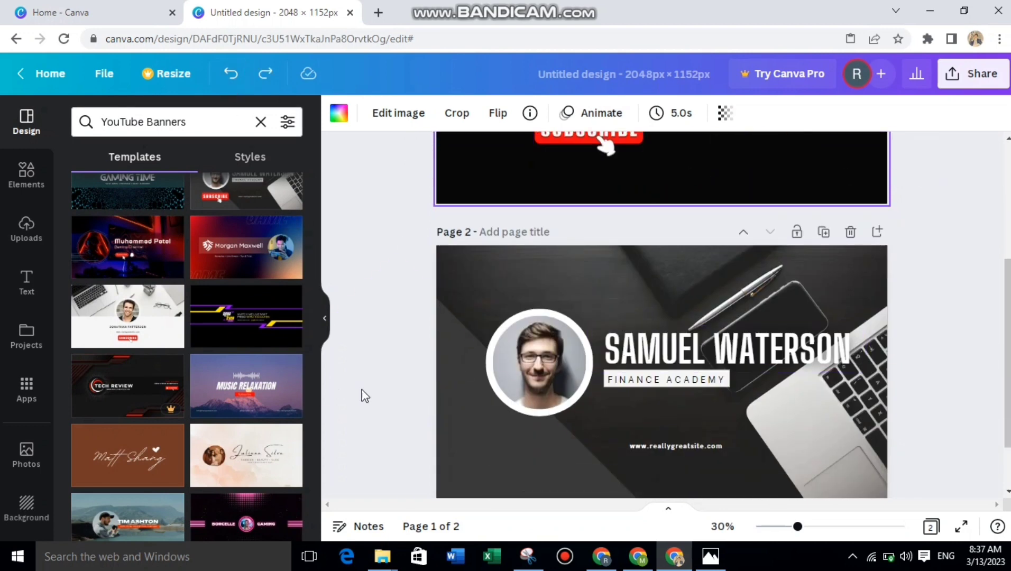
{"action": "left_click", "coordinate": [850, 231]}
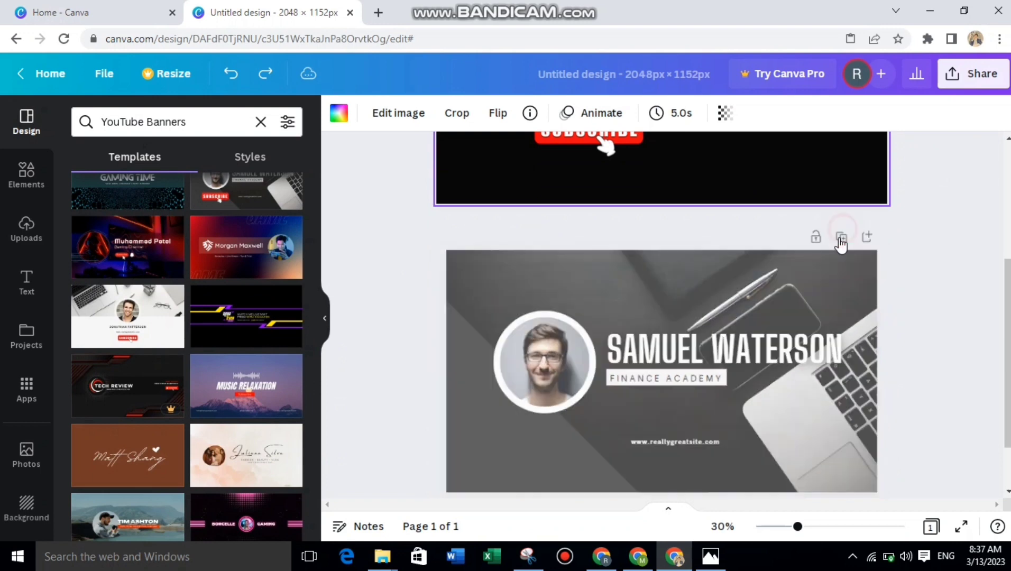
{"action": "left_click", "coordinate": [699, 459]}
{"action": "left_click", "coordinate": [246, 385]}
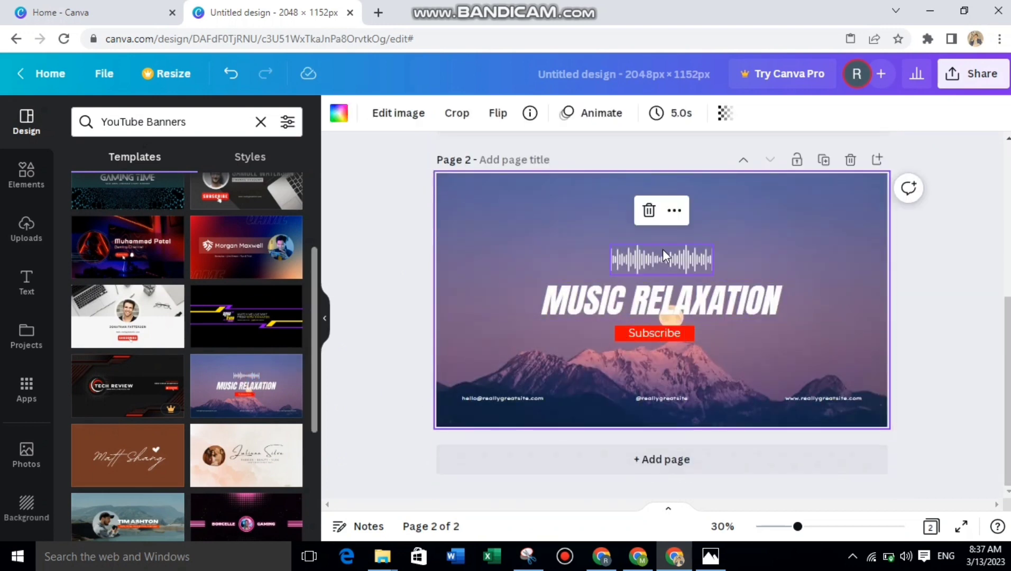
{"action": "scroll", "coordinate": [745, 341], "scroll_direction": "up", "scroll_amount": 2}
{"action": "scroll", "coordinate": [744, 342], "scroll_direction": "down", "scroll_amount": 2}
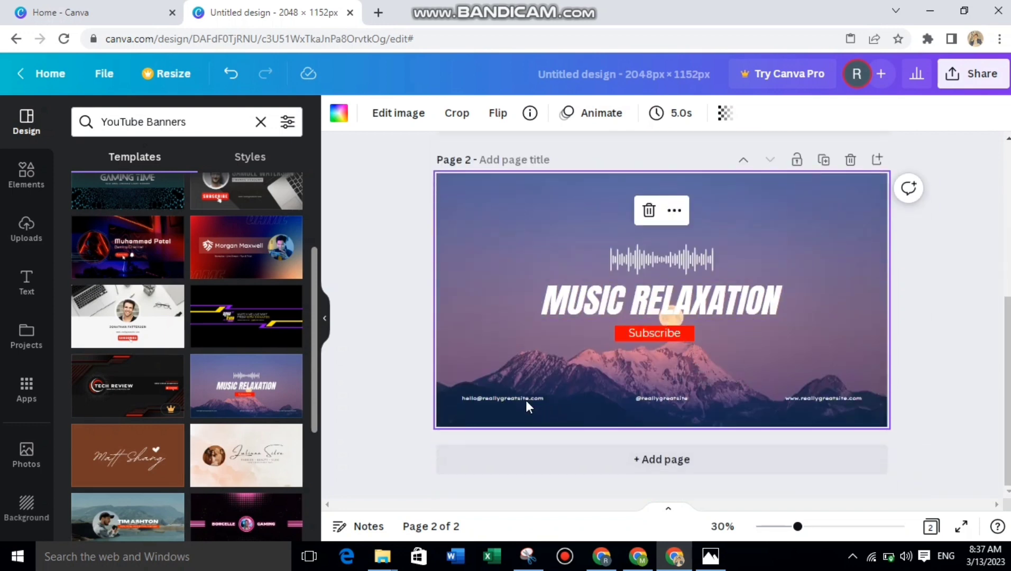
Replace the Music Relaxation page with a new second page using the red-and-black STRIK3R SIX template.
{"action": "scroll", "coordinate": [249, 386], "scroll_direction": "down", "scroll_amount": 3}
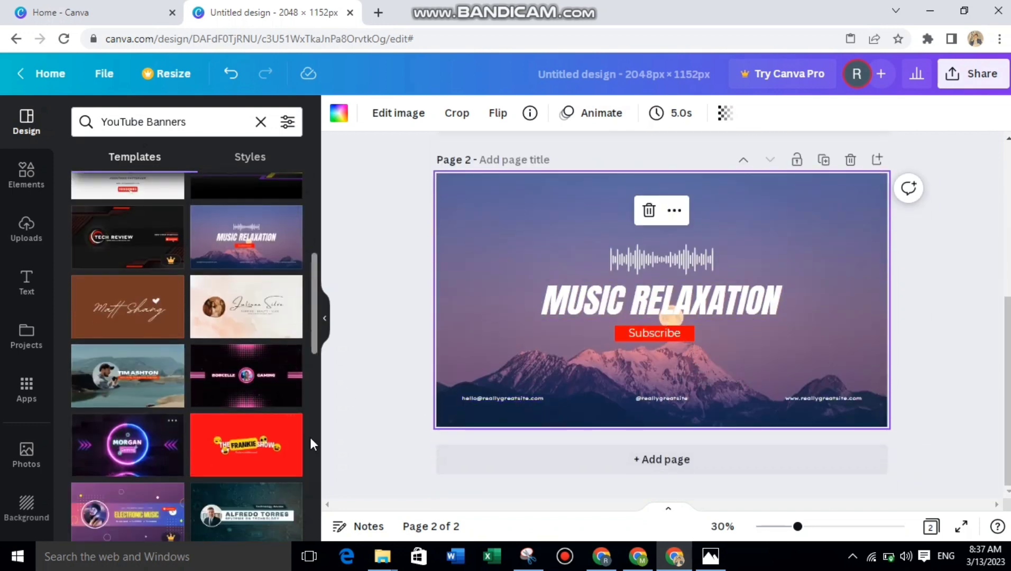
{"action": "scroll", "coordinate": [247, 451], "scroll_direction": "down", "scroll_amount": 2}
{"action": "scroll", "coordinate": [163, 417], "scroll_direction": "down", "scroll_amount": 1}
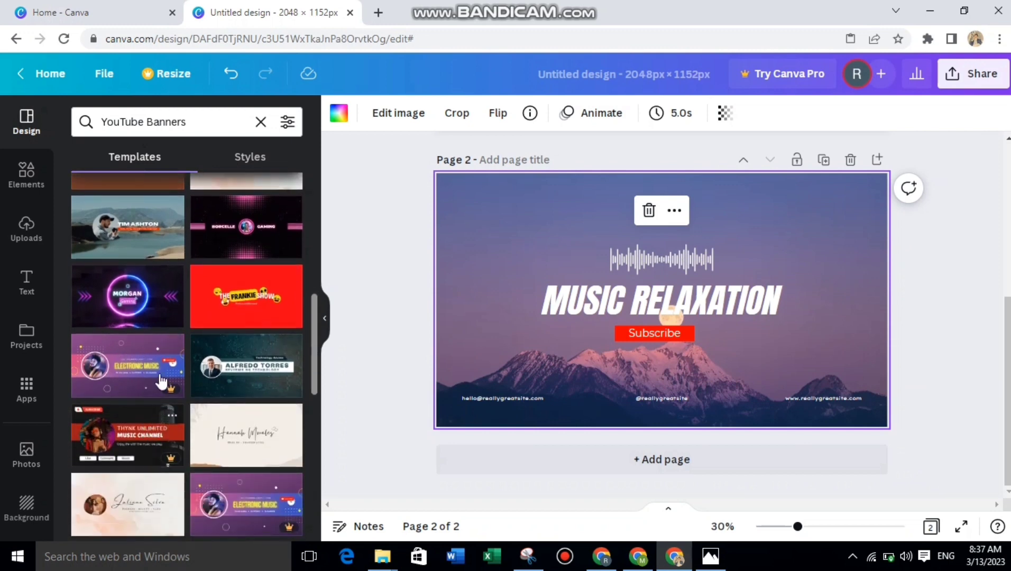
{"action": "scroll", "coordinate": [159, 385], "scroll_direction": "down", "scroll_amount": 1}
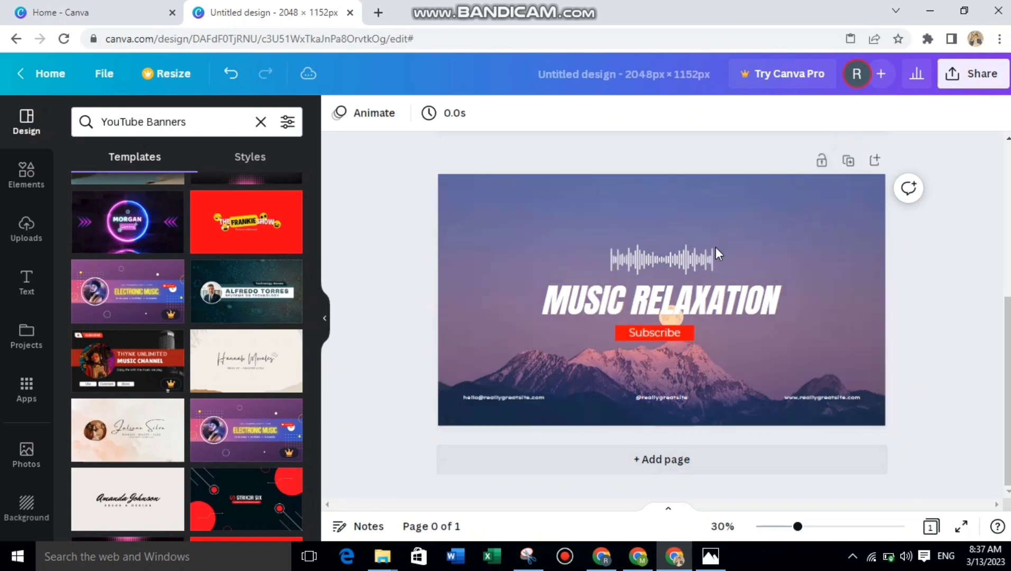
{"action": "left_click", "coordinate": [672, 457]}
{"action": "left_click", "coordinate": [267, 510]}
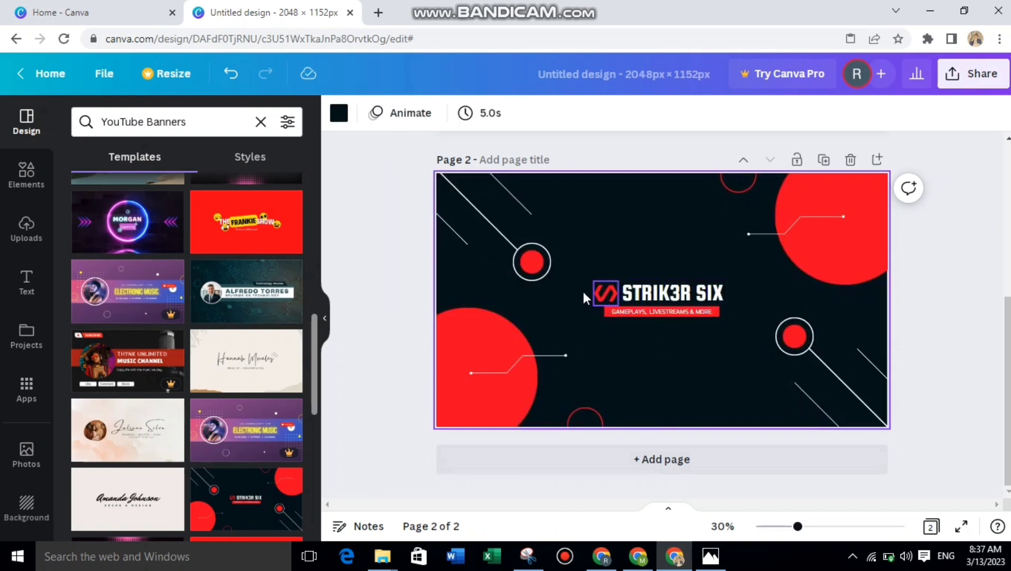
Move the upper-left group of lines and red dot from page 2 to page 1's upper-left corner and shrink it.
{"action": "left_click_drag", "start_coordinate": [518, 267], "coordinate": [584, 126]}
{"action": "scroll", "coordinate": [627, 234], "scroll_direction": "up", "scroll_amount": 5}
{"action": "left_click_drag", "start_coordinate": [535, 374], "coordinate": [509, 243]}
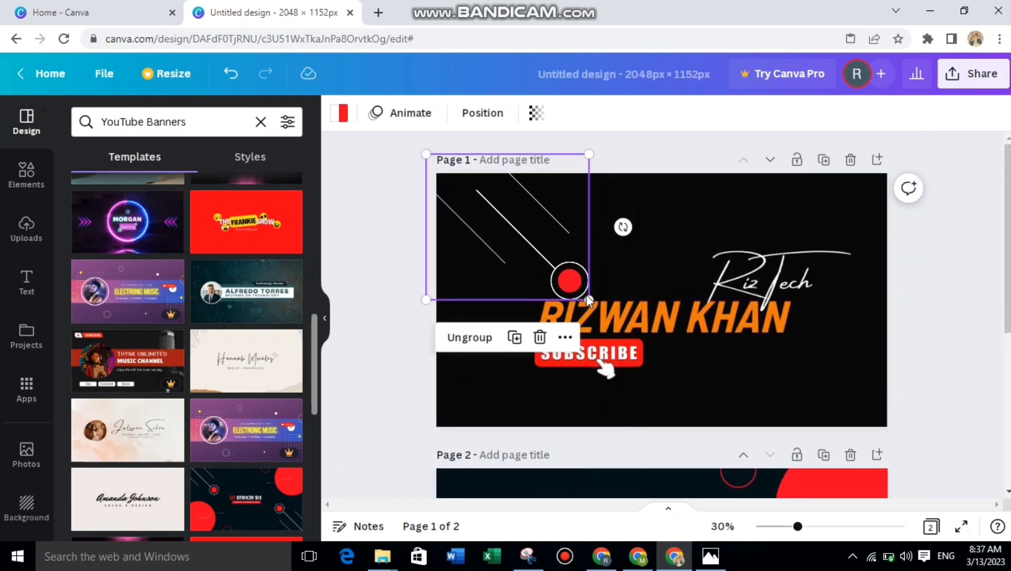
{"action": "left_click_drag", "start_coordinate": [588, 300], "coordinate": [555, 268]}
{"action": "left_click_drag", "start_coordinate": [497, 235], "coordinate": [506, 248]}
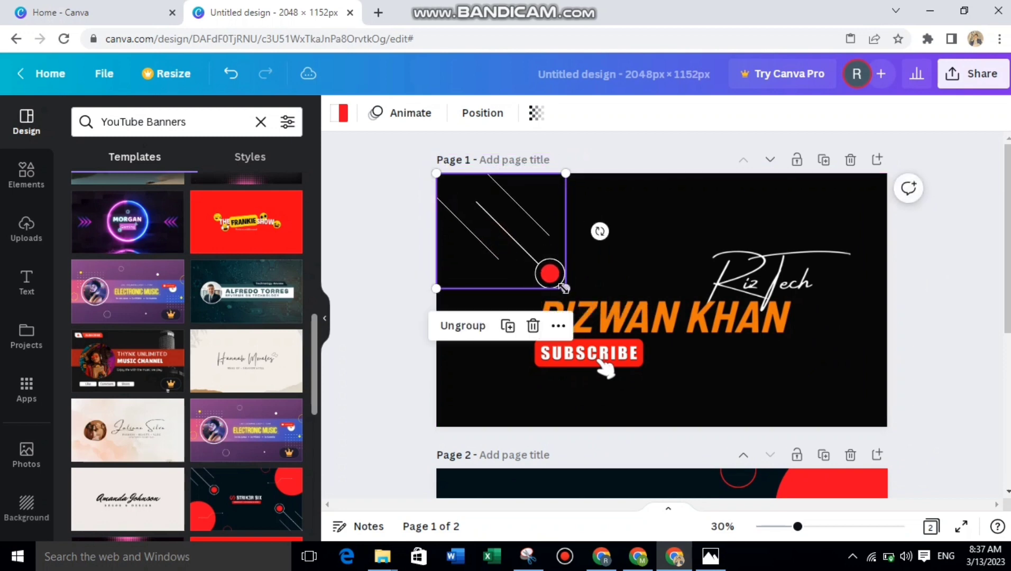
{"action": "left_click_drag", "start_coordinate": [555, 285], "coordinate": [543, 271]}
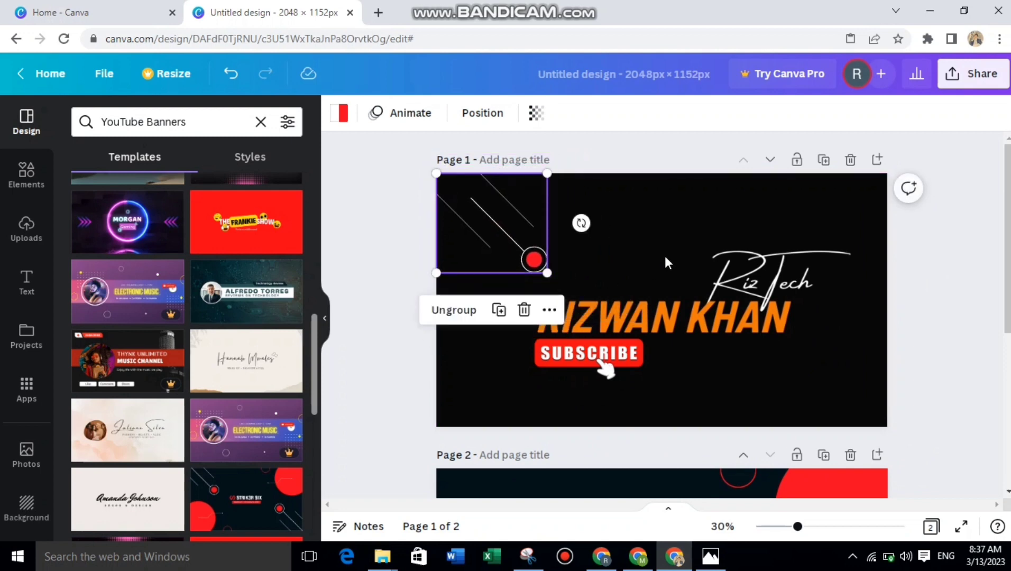
{"action": "left_click", "coordinate": [607, 332]}
Move the lower-right group of lines and red dot from page 2 to page 1's lower-right corner and shrink it.
{"action": "scroll", "coordinate": [606, 339], "scroll_direction": "down", "scroll_amount": 5}
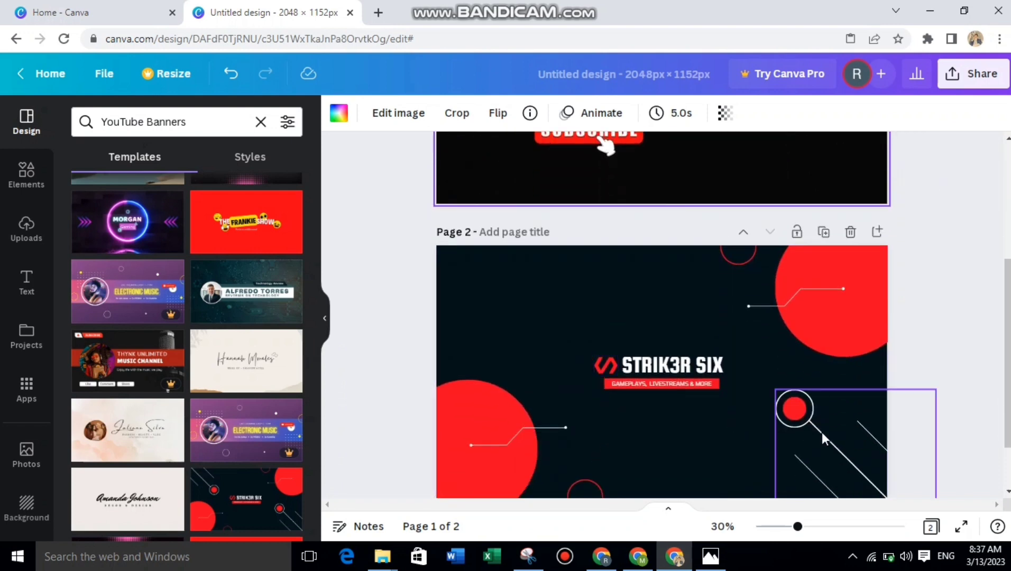
{"action": "left_click", "coordinate": [833, 423]}
{"action": "left_click_drag", "start_coordinate": [834, 423], "coordinate": [825, 176]}
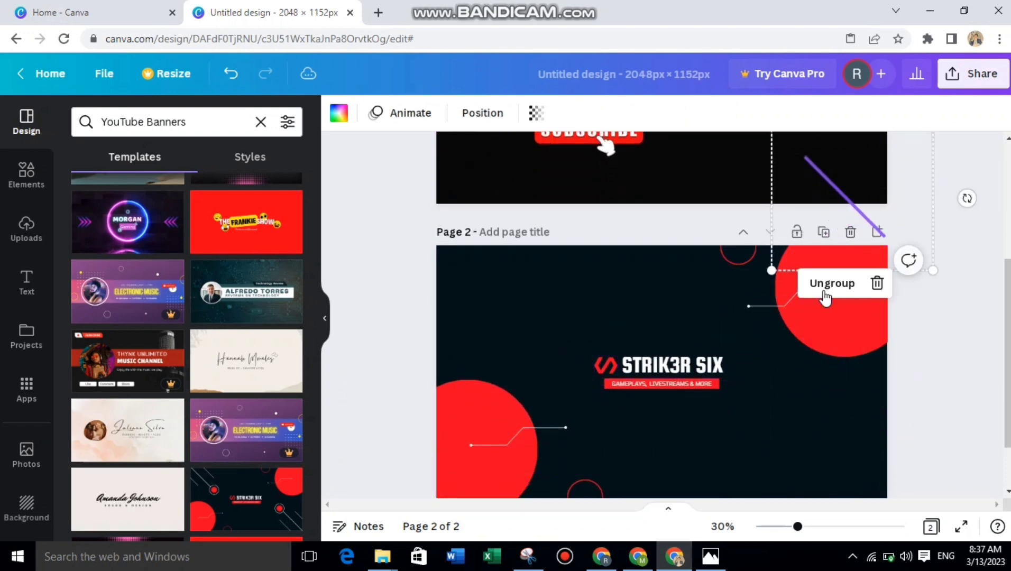
{"action": "scroll", "coordinate": [825, 328], "scroll_direction": "up", "scroll_amount": 3}
{"action": "scroll", "coordinate": [846, 349], "scroll_direction": "up", "scroll_amount": 2}
{"action": "left_click_drag", "start_coordinate": [826, 327], "coordinate": [829, 369]}
{"action": "scroll", "coordinate": [667, 451], "scroll_direction": "down", "scroll_amount": 3}
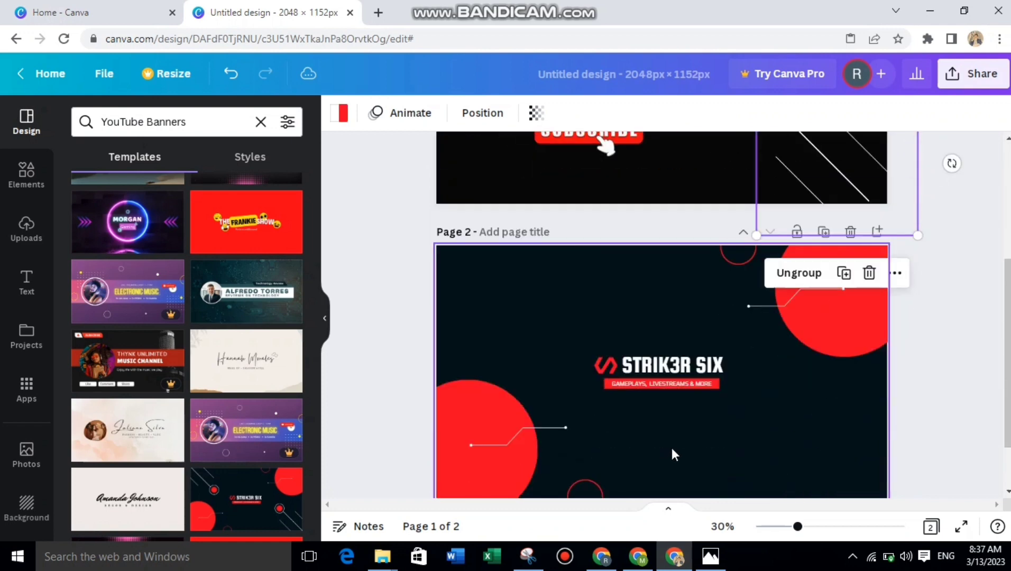
{"action": "scroll", "coordinate": [670, 450], "scroll_direction": "up", "scroll_amount": 2}
{"action": "left_click_drag", "start_coordinate": [908, 382], "coordinate": [876, 350]}
{"action": "left_click_drag", "start_coordinate": [827, 315], "coordinate": [838, 327]}
{"action": "left_click_drag", "start_coordinate": [886, 359], "coordinate": [858, 332]}
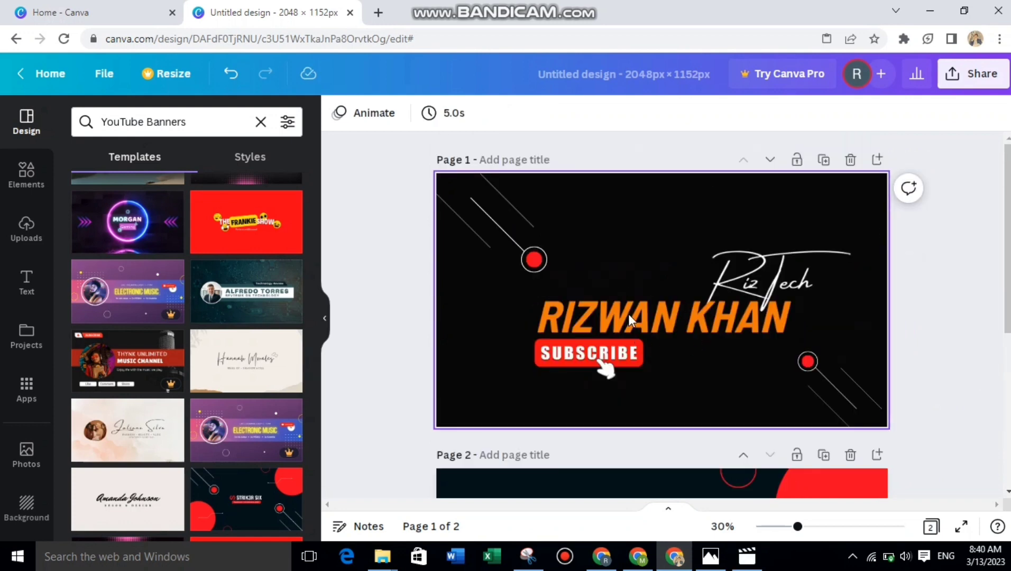
Move the red circle outline from page 2's top edge into the upper-right corner of page 1.
{"action": "scroll", "coordinate": [659, 338], "scroll_direction": "down", "scroll_amount": 5}
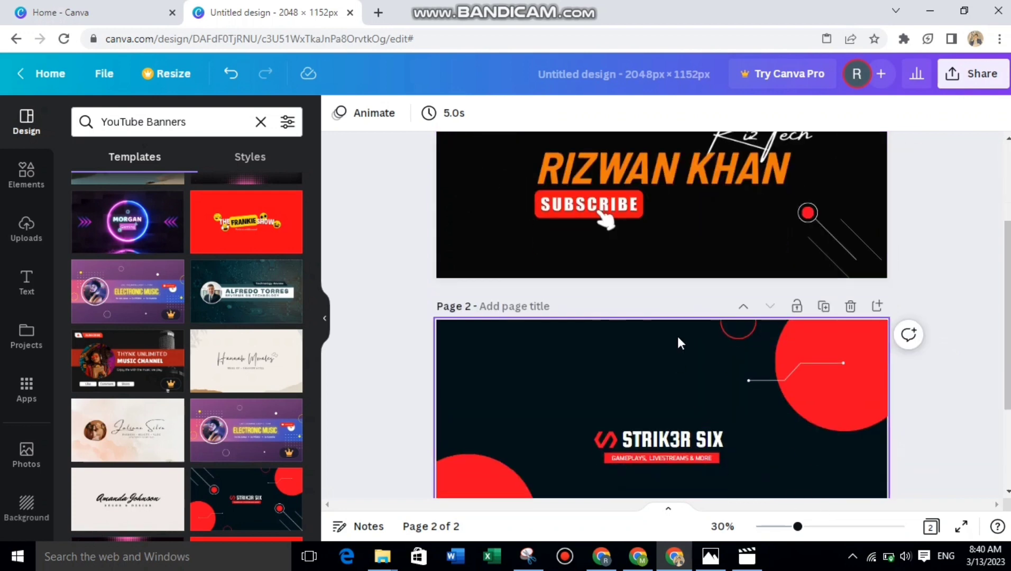
{"action": "scroll", "coordinate": [735, 360], "scroll_direction": "up", "scroll_amount": 3}
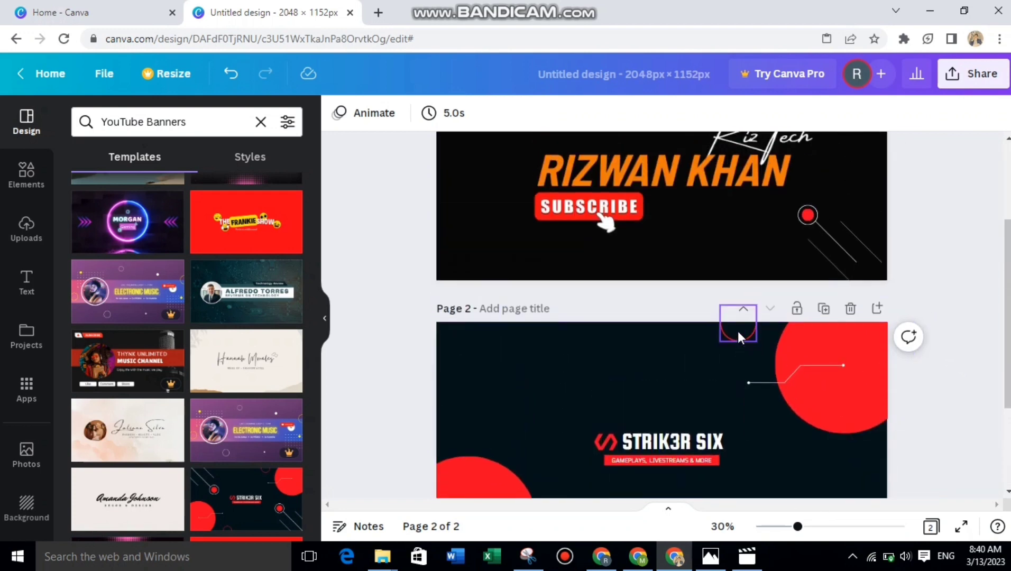
{"action": "left_click_drag", "start_coordinate": [738, 337], "coordinate": [474, 243]}
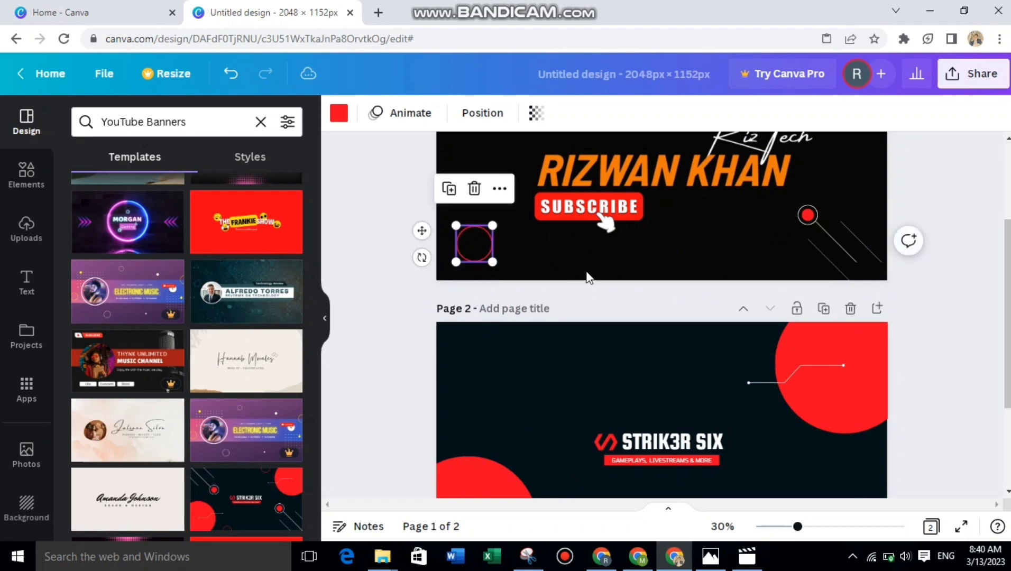
{"action": "scroll", "coordinate": [586, 271], "scroll_direction": "up", "scroll_amount": 3}
{"action": "left_click_drag", "start_coordinate": [481, 384], "coordinate": [873, 198]}
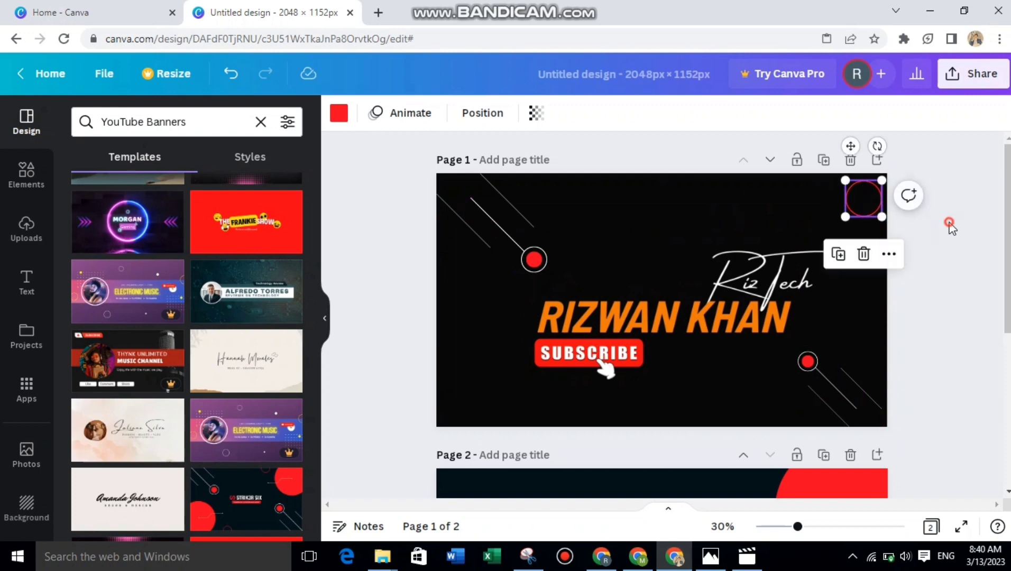
{"action": "left_click", "coordinate": [789, 313]}
Move the red circle outline from page 2's bottom edge into the lower-left corner of page 1.
{"action": "scroll", "coordinate": [789, 314], "scroll_direction": "down", "scroll_amount": 4}
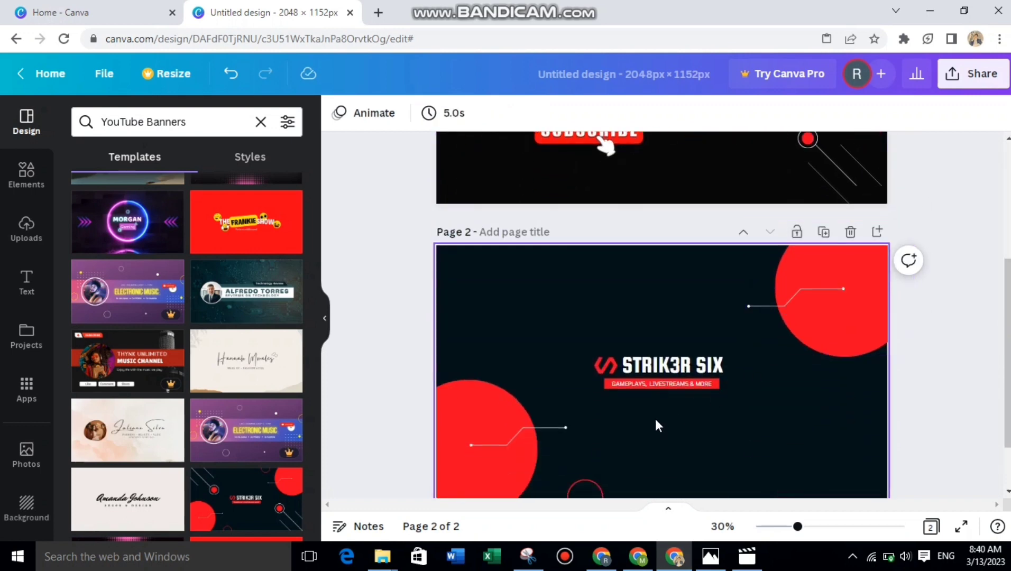
{"action": "scroll", "coordinate": [655, 423], "scroll_direction": "down", "scroll_amount": 2}
{"action": "left_click", "coordinate": [584, 417]}
{"action": "left_click_drag", "start_coordinate": [584, 418], "coordinate": [614, 217]}
{"action": "scroll", "coordinate": [613, 218], "scroll_direction": "up", "scroll_amount": 3}
{"action": "left_click_drag", "start_coordinate": [612, 380], "coordinate": [460, 261]}
{"action": "scroll", "coordinate": [585, 257], "scroll_direction": "up", "scroll_amount": 3}
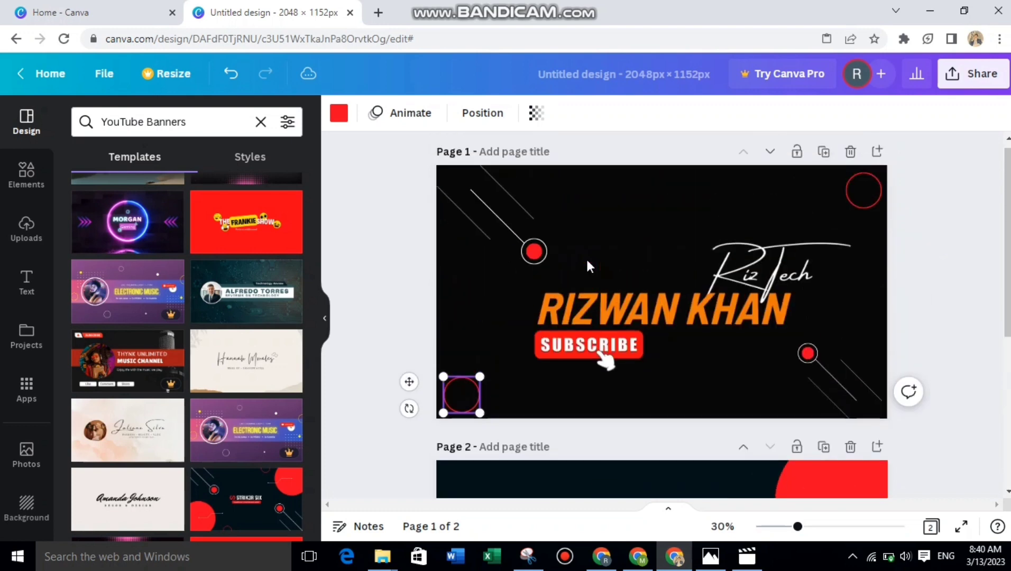
{"action": "left_click", "coordinate": [640, 214]}
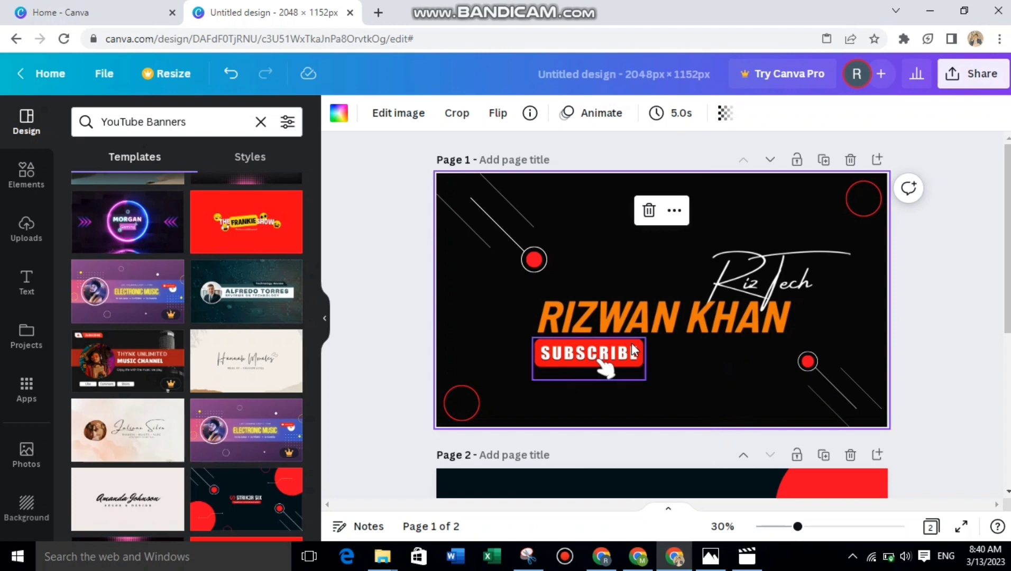
Centre the SUBSCRIBE graphic beneath the orange name on page 1.
{"action": "scroll", "coordinate": [655, 352], "scroll_direction": "down", "scroll_amount": 2}
{"action": "left_click_drag", "start_coordinate": [606, 288], "coordinate": [684, 293]}
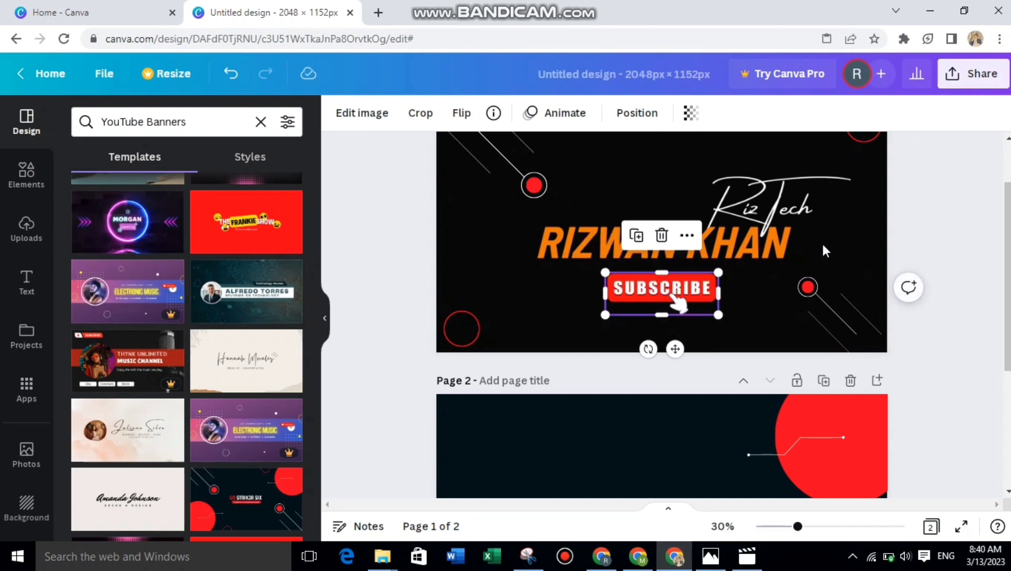
{"action": "left_click", "coordinate": [813, 289]}
{"action": "scroll", "coordinate": [814, 296], "scroll_direction": "up", "scroll_amount": 3}
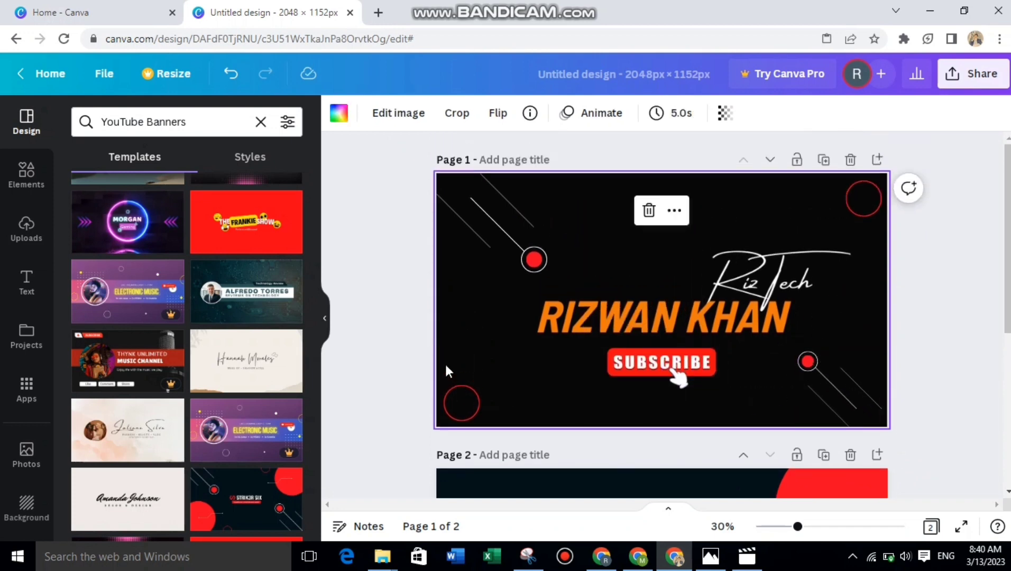
Download all pages of the design as JPG at 2,048 × 1,152 px.
{"action": "left_click", "coordinate": [975, 73]}
{"action": "scroll", "coordinate": [851, 317], "scroll_direction": "down", "scroll_amount": 2}
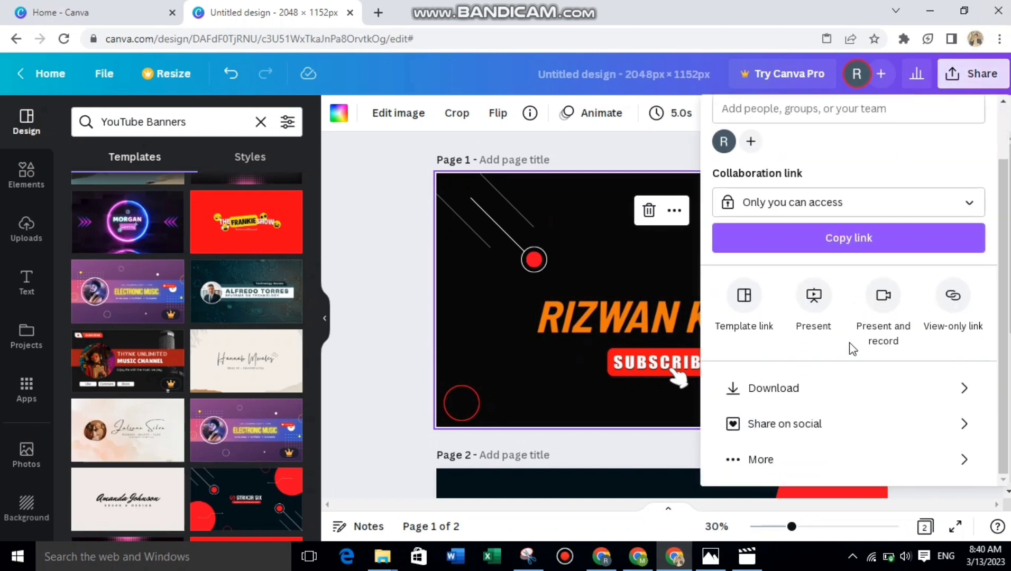
{"action": "left_click", "coordinate": [834, 394]}
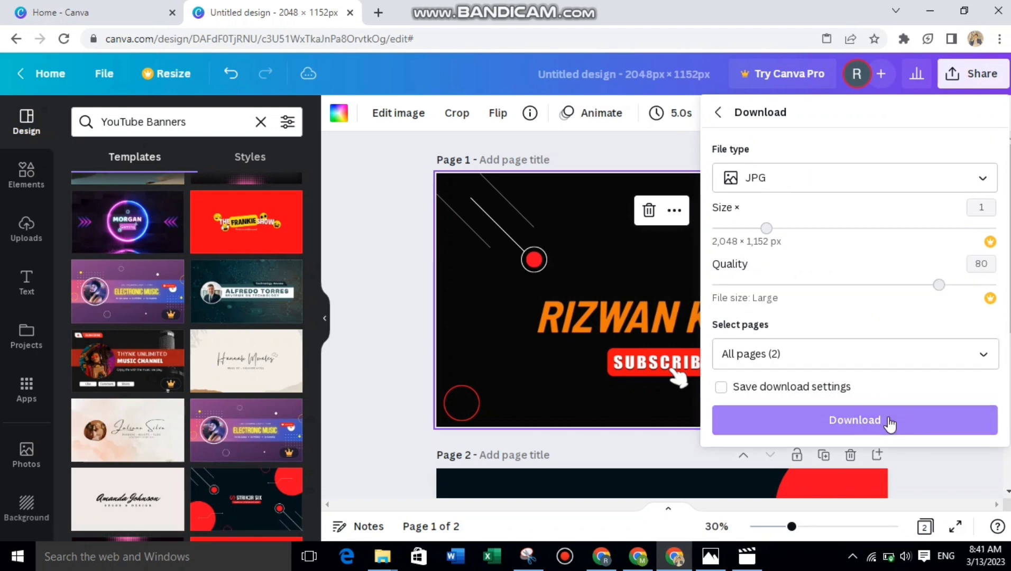
{"action": "left_click", "coordinate": [889, 421]}
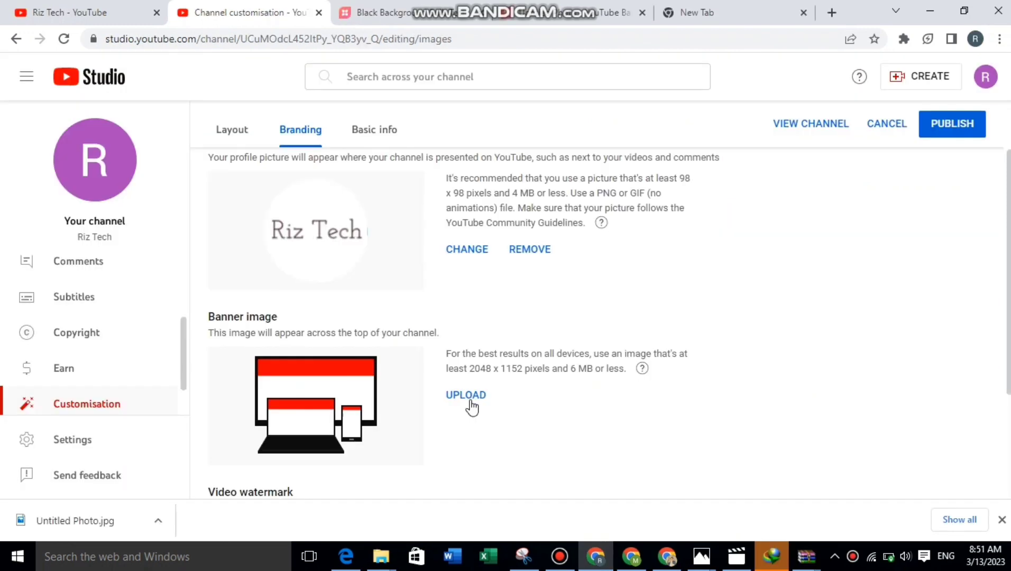
Try loading 1.jpg from the Documents folder as the channel's banner image.
{"action": "left_click", "coordinate": [470, 400]}
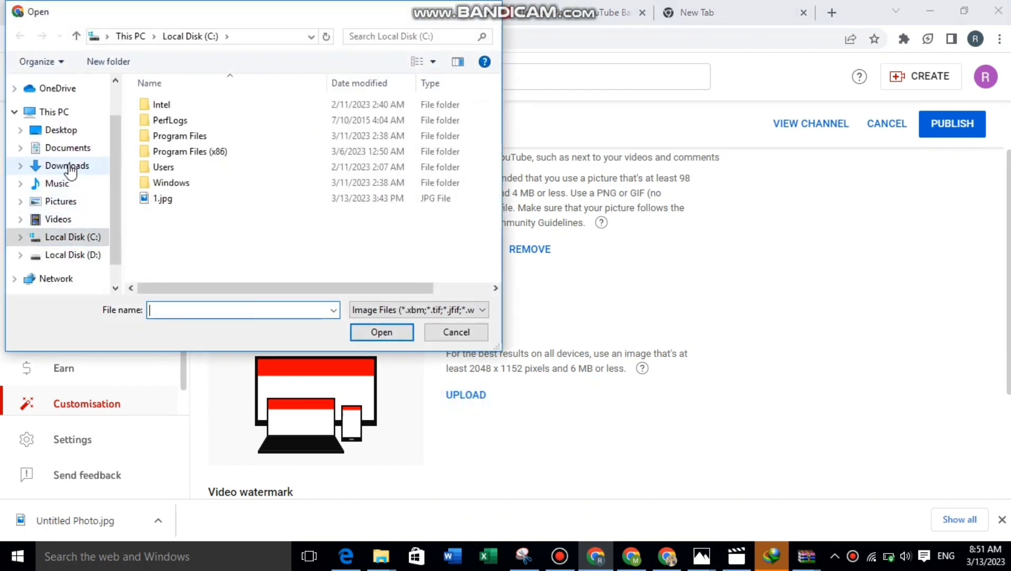
{"action": "left_click", "coordinate": [70, 149]}
{"action": "left_click", "coordinate": [185, 139]}
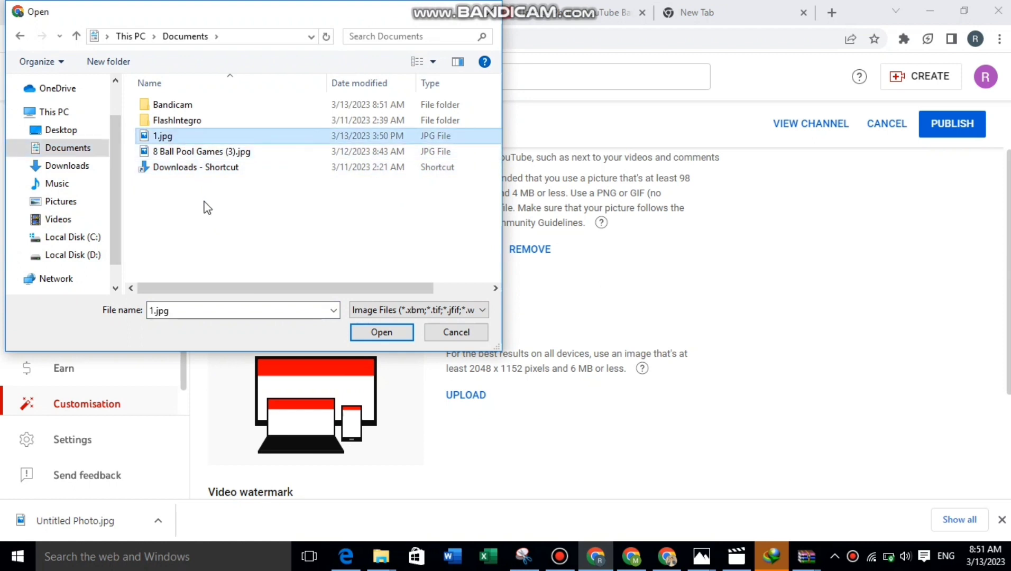
{"action": "left_click", "coordinate": [381, 332]}
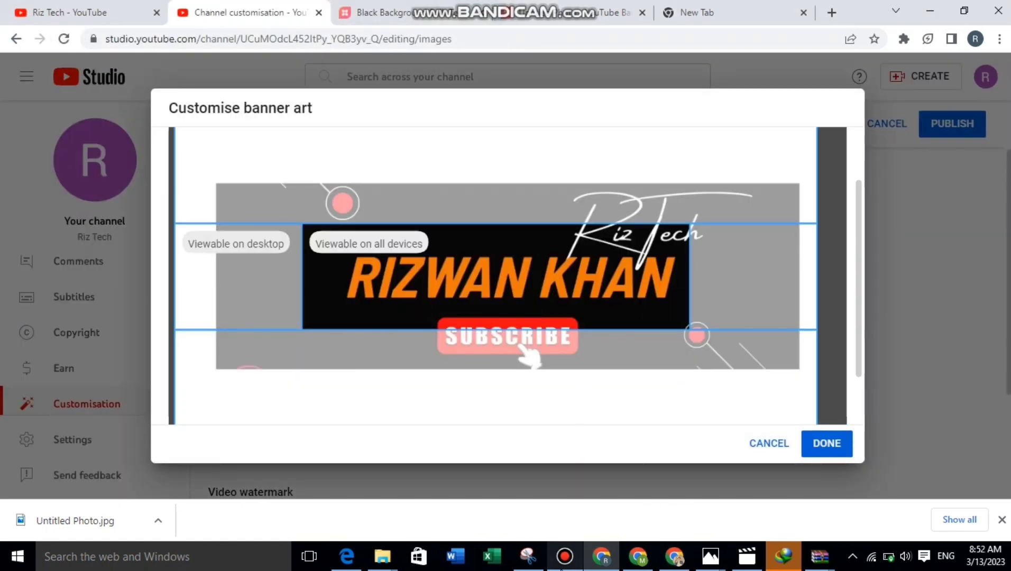
Switch to the Canva banner design and shrink page 1's black banner graphic, keeping it near the page's centre.
{"action": "mouse_move", "coordinate": [569, 568]}
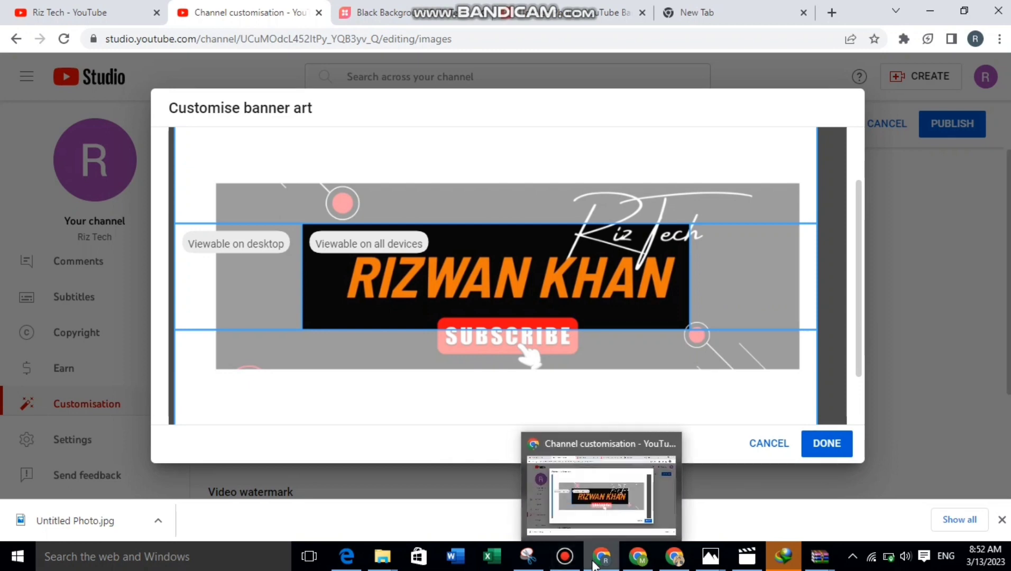
{"action": "left_click", "coordinate": [685, 560]}
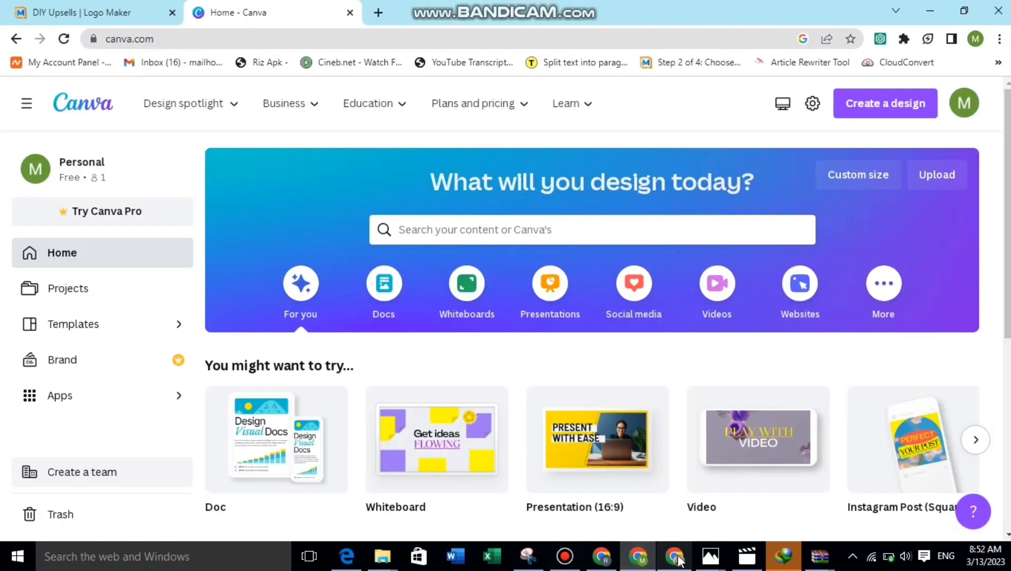
{"action": "left_click", "coordinate": [687, 558]}
{"action": "left_click", "coordinate": [586, 408]}
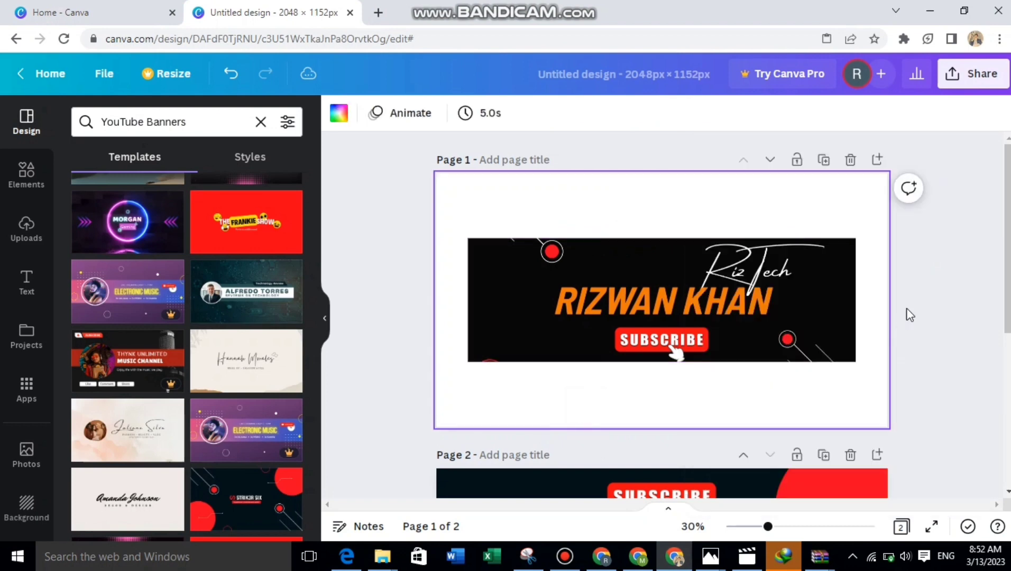
{"action": "left_click", "coordinate": [823, 357]}
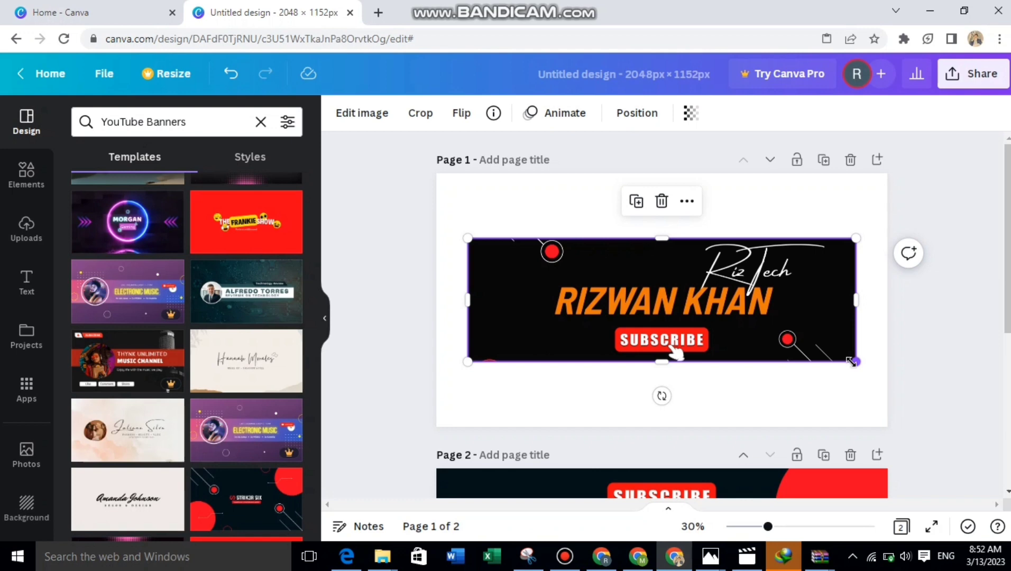
{"action": "left_click_drag", "start_coordinate": [842, 360], "coordinate": [690, 325]}
{"action": "left_click_drag", "start_coordinate": [650, 293], "coordinate": [703, 310]}
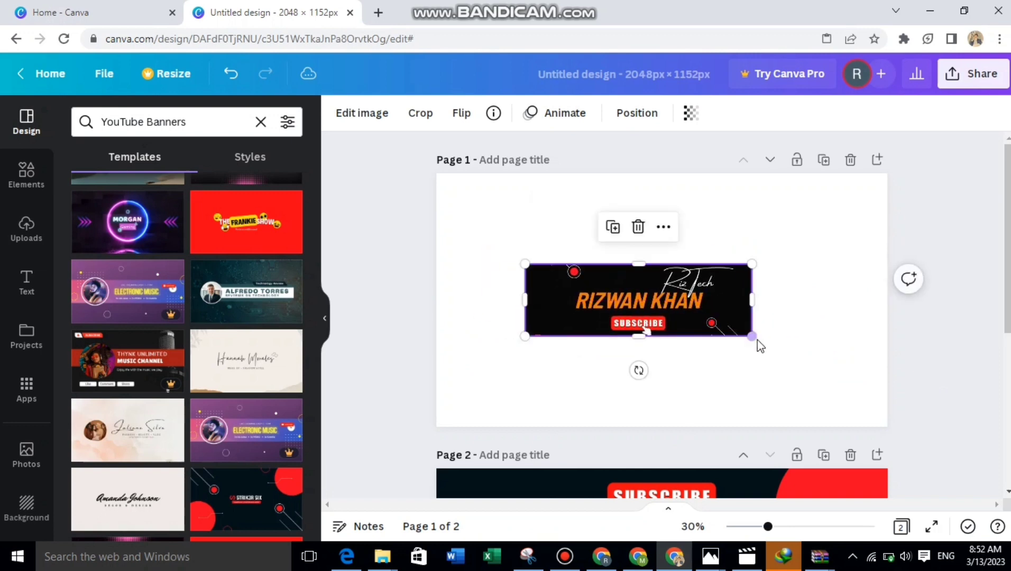
{"action": "left_click_drag", "start_coordinate": [753, 336], "coordinate": [721, 312]}
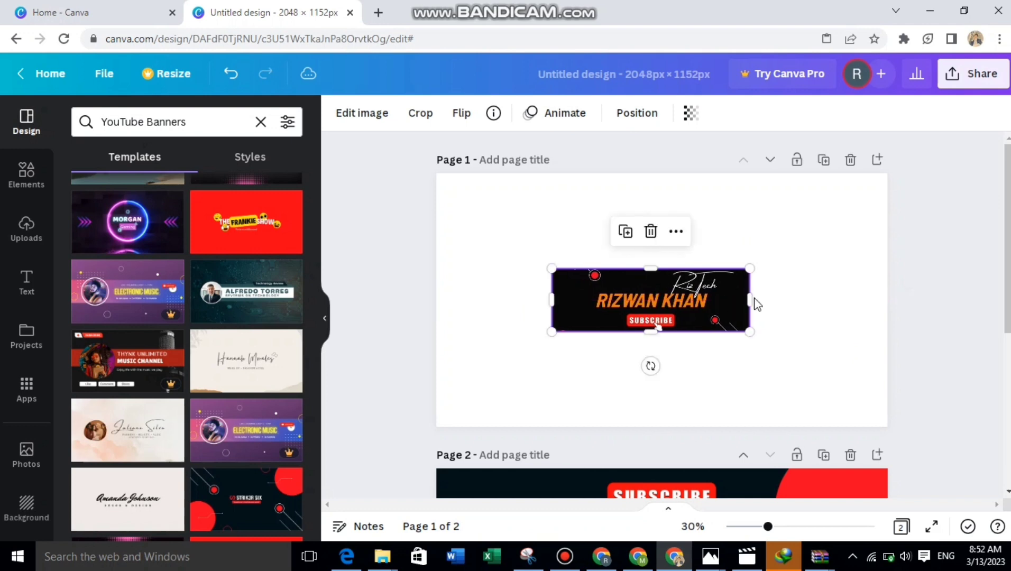
Download all pages of the resized banner design as JPG at 2,048 × 1,152 px, dismissing the low-battery notice.
{"action": "left_click", "coordinate": [974, 74]}
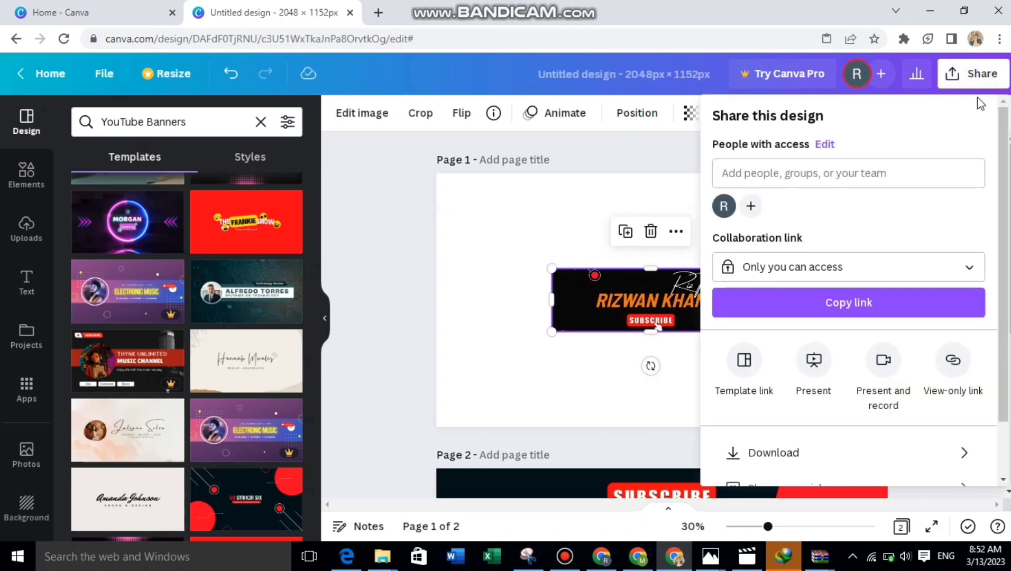
{"action": "scroll", "coordinate": [869, 359], "scroll_direction": "down", "scroll_amount": 1}
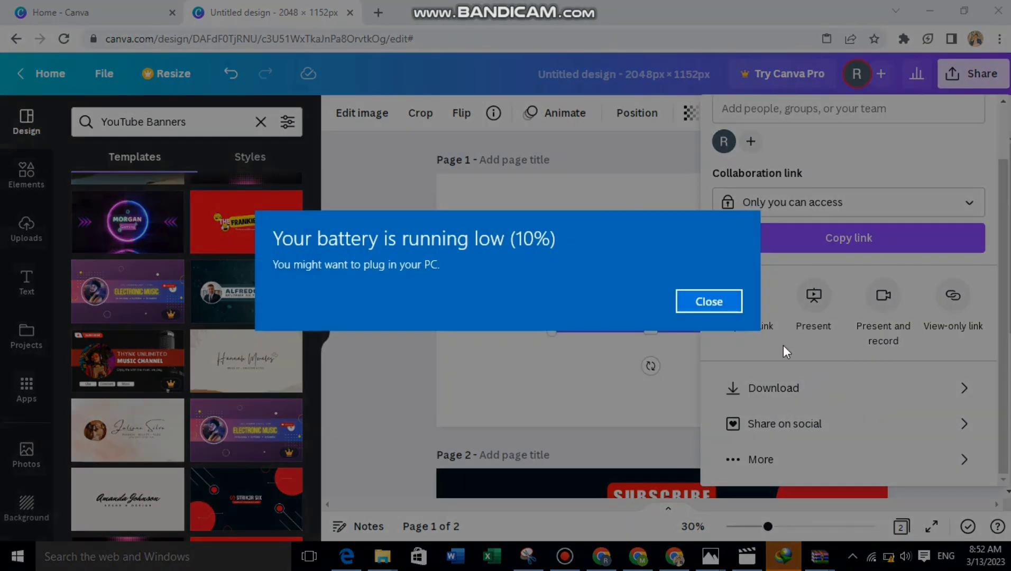
{"action": "left_click", "coordinate": [724, 306]}
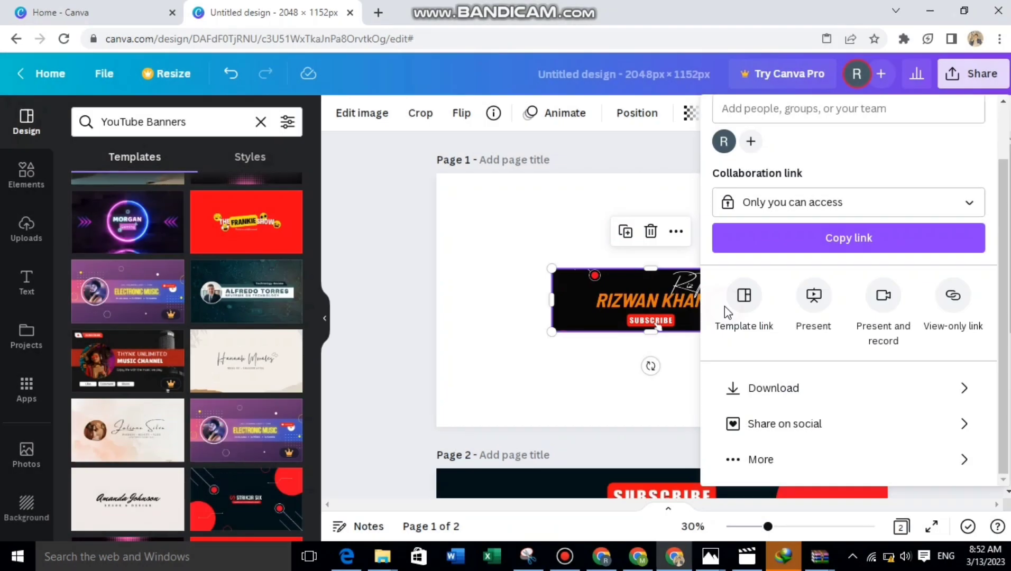
{"action": "left_click", "coordinate": [872, 401]}
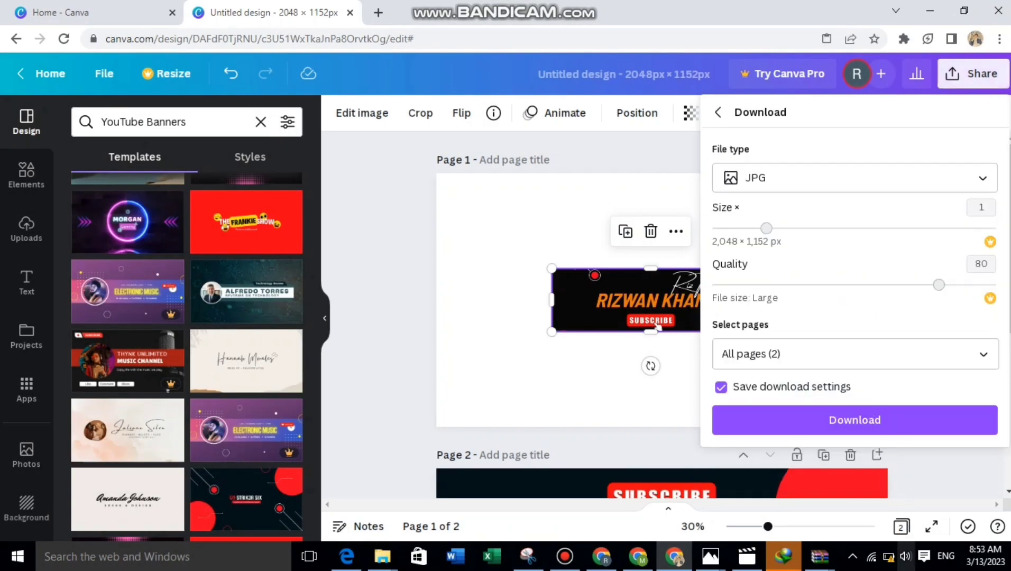
Switch back to YouTube Studio and discard the oversized banner art.
{"action": "left_click", "coordinate": [605, 561]}
{"action": "left_click", "coordinate": [605, 563]}
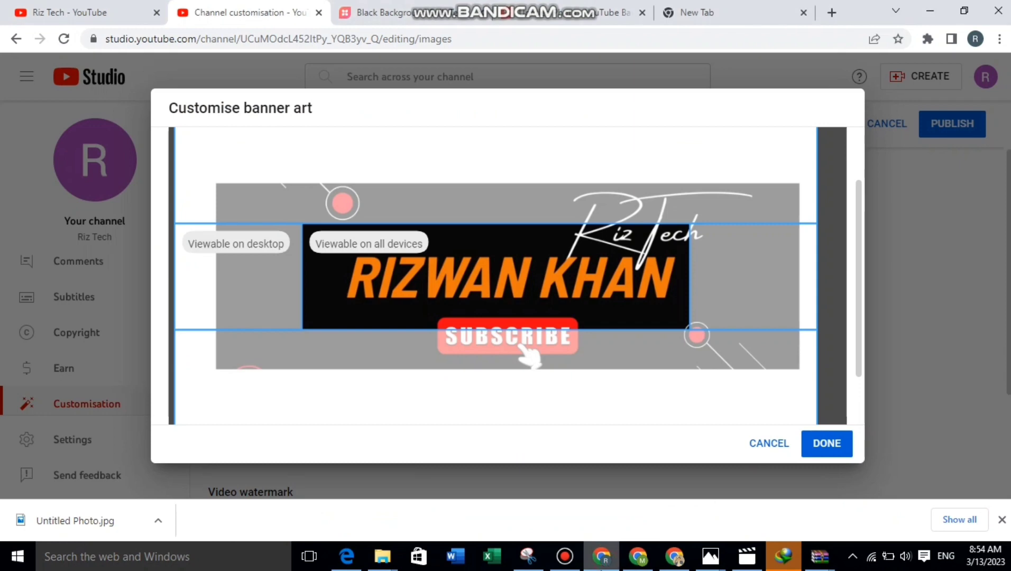
{"action": "left_click", "coordinate": [768, 444]}
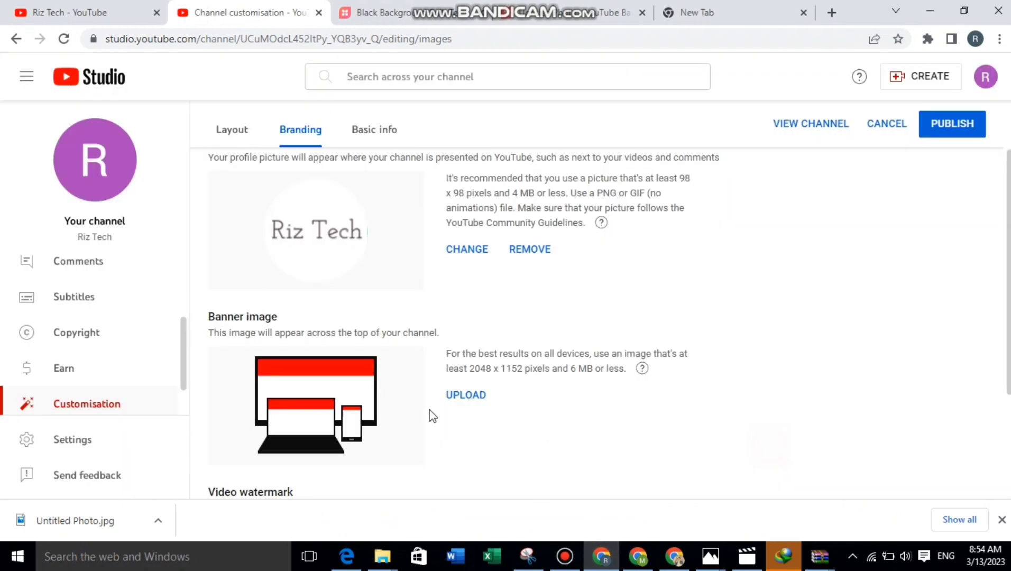
{"action": "left_click_drag", "start_coordinate": [286, 320], "coordinate": [205, 325]}
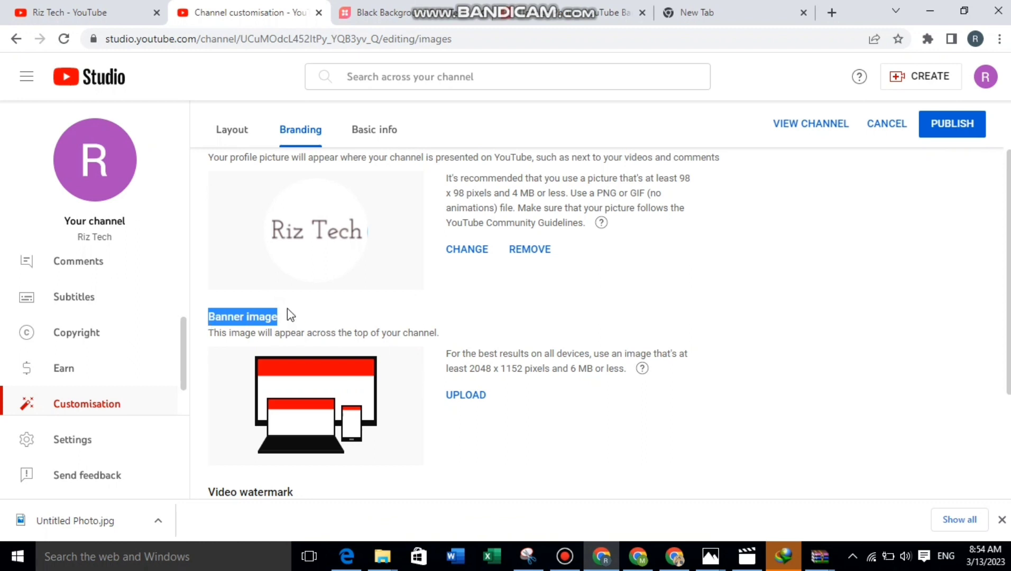
{"action": "left_click", "coordinate": [301, 316]}
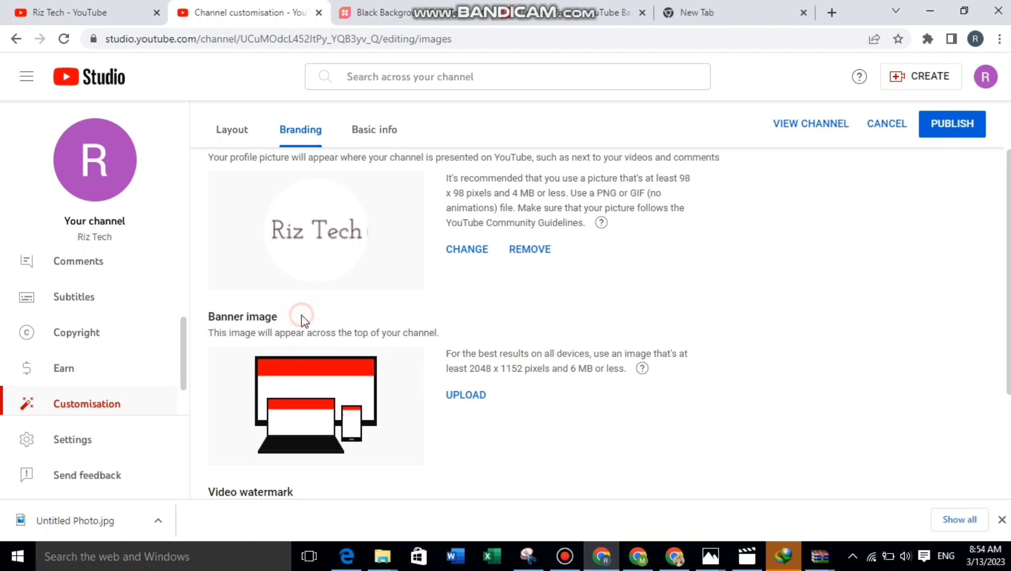
Upload the resized 1.jpg from the Documents folder as the banner image and accept its crop.
{"action": "left_click", "coordinate": [466, 395]}
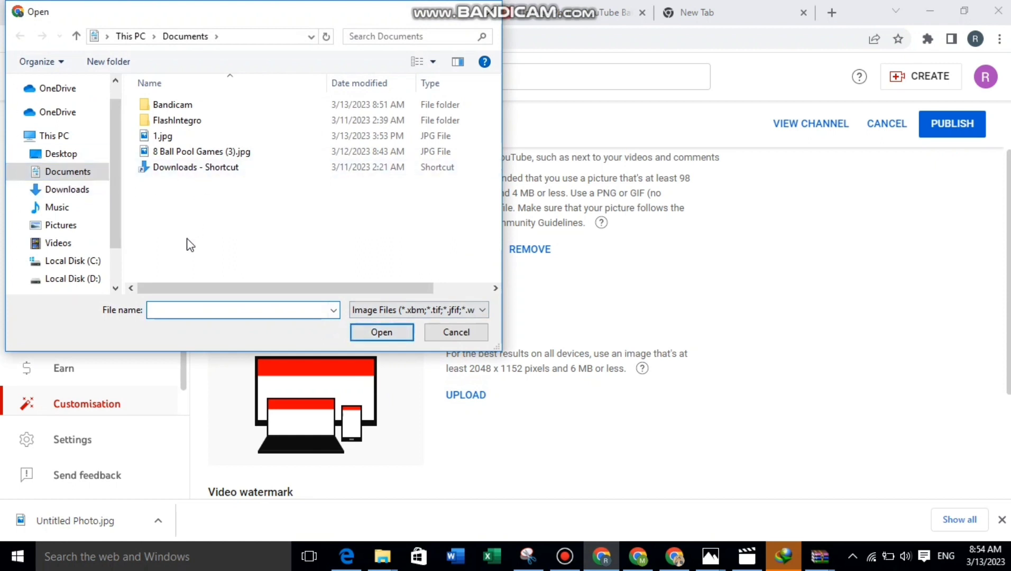
{"action": "left_click", "coordinate": [92, 189]}
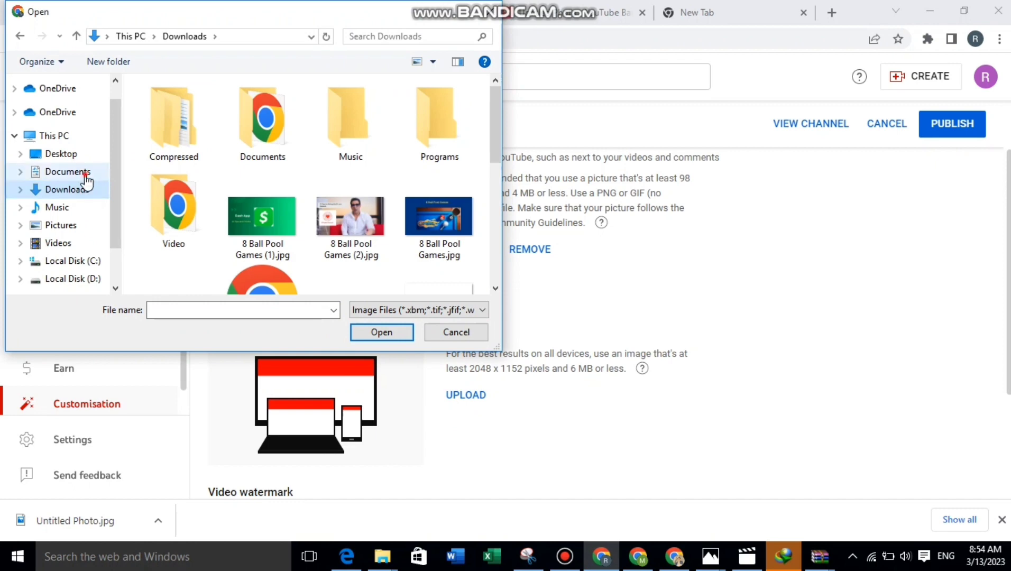
{"action": "left_click", "coordinate": [84, 175]}
{"action": "left_click", "coordinate": [189, 137]}
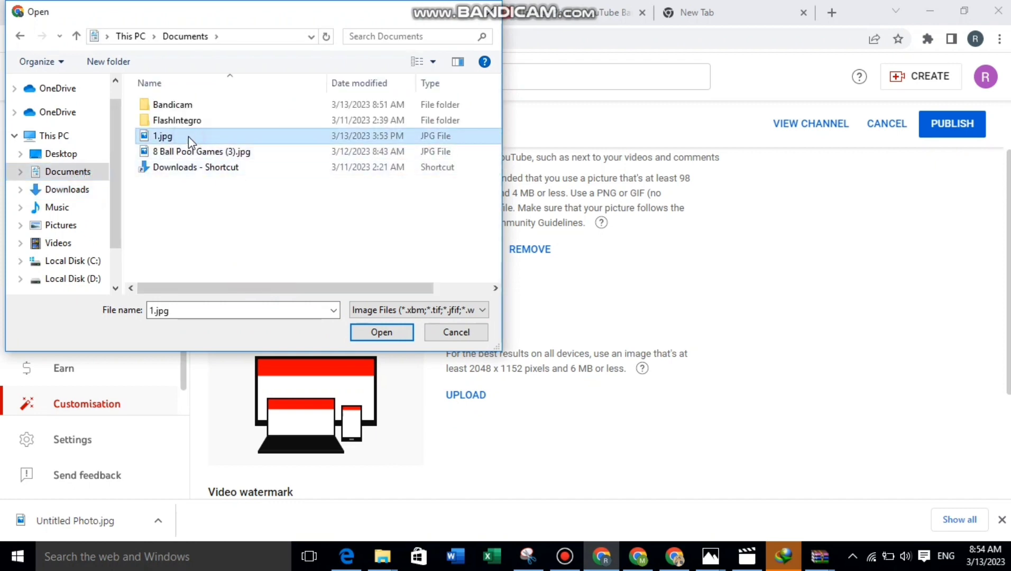
{"action": "left_click", "coordinate": [396, 333]}
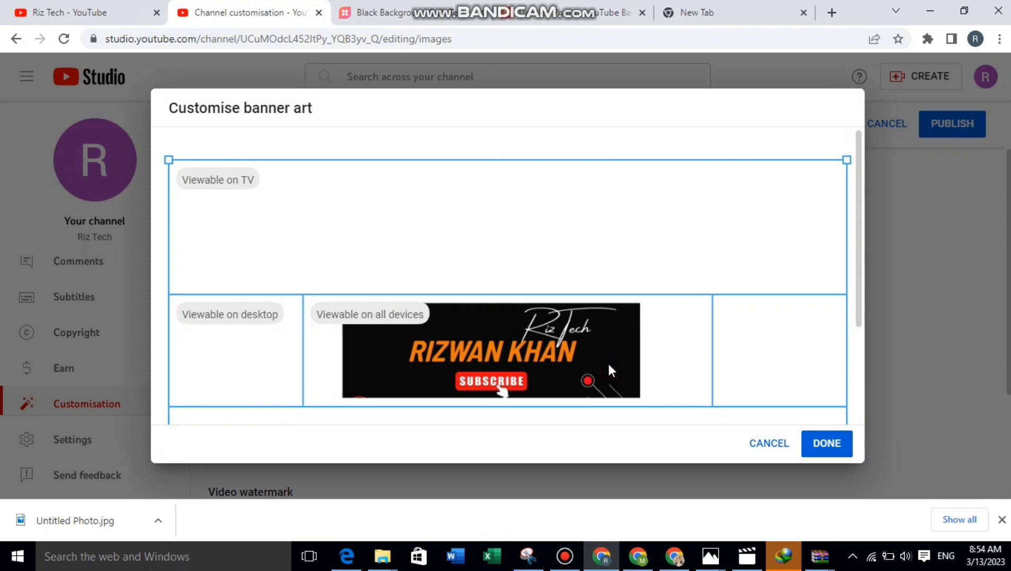
{"action": "left_click", "coordinate": [619, 184]}
{"action": "scroll", "coordinate": [505, 268], "scroll_direction": "down", "scroll_amount": 3}
{"action": "left_click", "coordinate": [840, 449]}
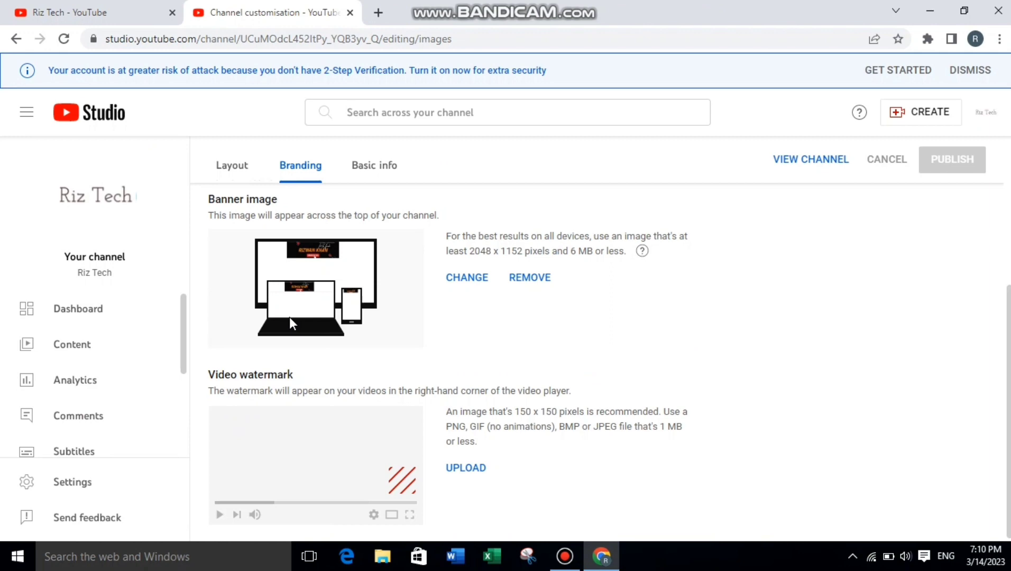
Upload riz tech.PNG from Downloads as the video watermark, cropped to a square around the Riz Tech lettering.
{"action": "left_click", "coordinate": [458, 470]}
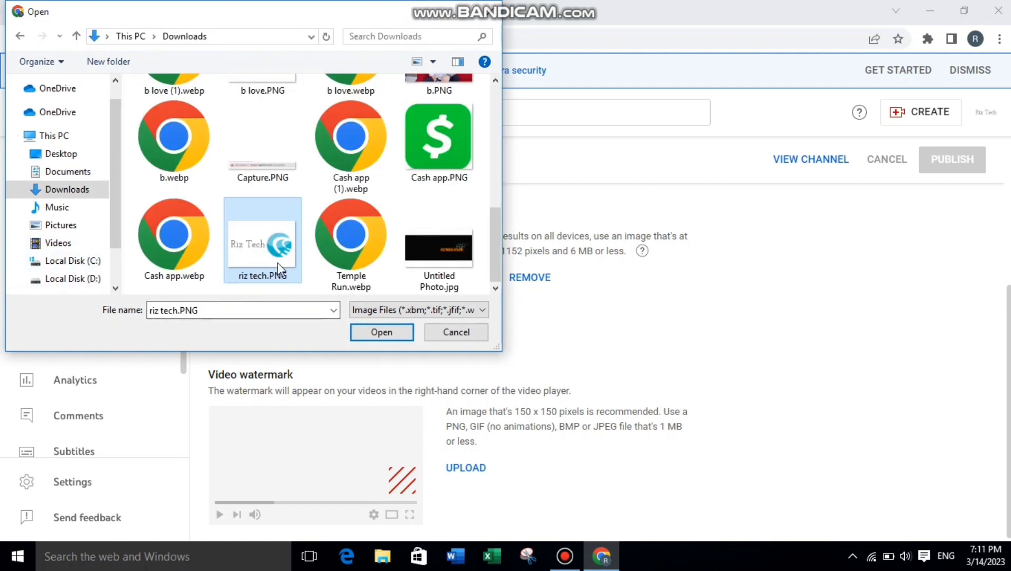
{"action": "left_click", "coordinate": [382, 333]}
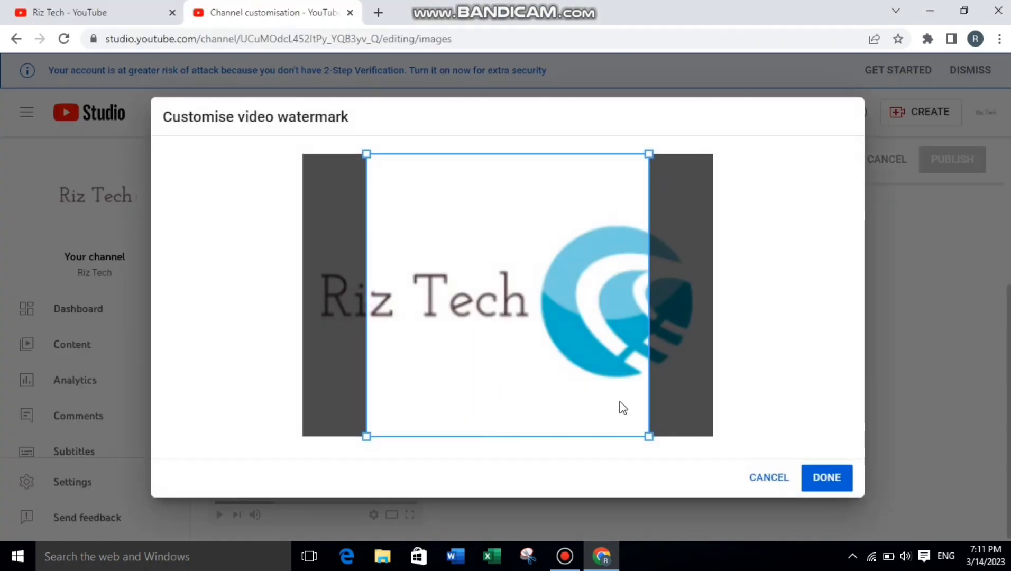
{"action": "left_click_drag", "start_coordinate": [530, 374], "coordinate": [376, 361]}
{"action": "left_click_drag", "start_coordinate": [585, 437], "coordinate": [532, 384]}
{"action": "left_click_drag", "start_coordinate": [477, 245], "coordinate": [484, 274]}
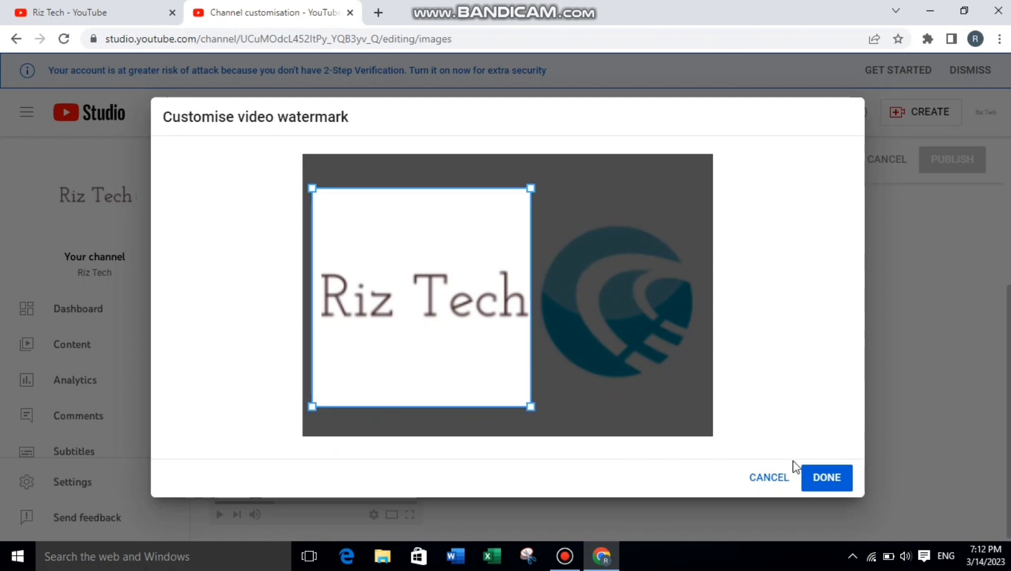
{"action": "left_click", "coordinate": [823, 478]}
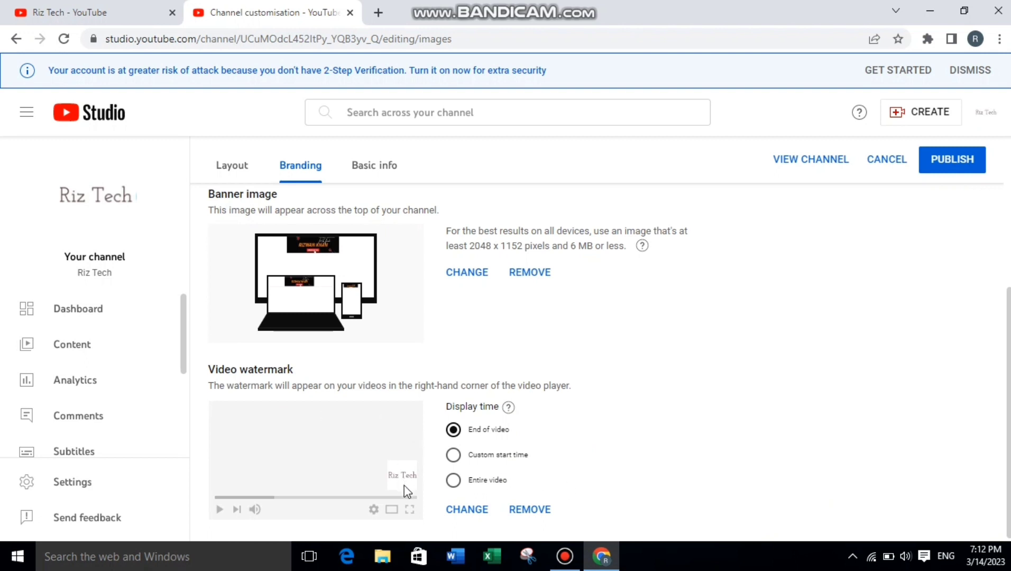
Examine the watermark's placement in the video player preview up close.
{"action": "scroll", "coordinate": [393, 464], "scroll_direction": "up", "scroll_amount": 5, "text": "ctrl"}
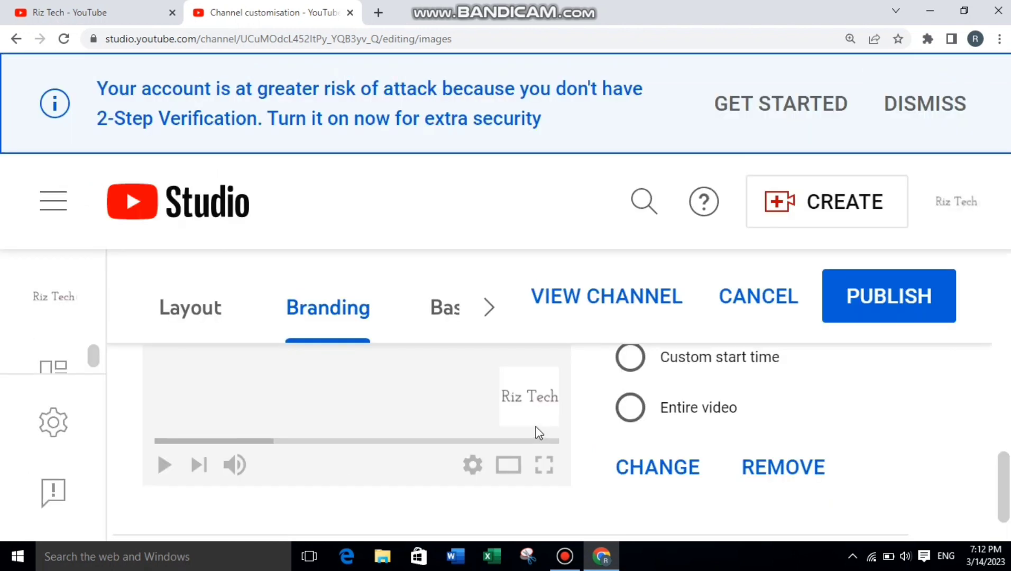
{"action": "scroll", "coordinate": [526, 434], "scroll_direction": "up", "scroll_amount": 1}
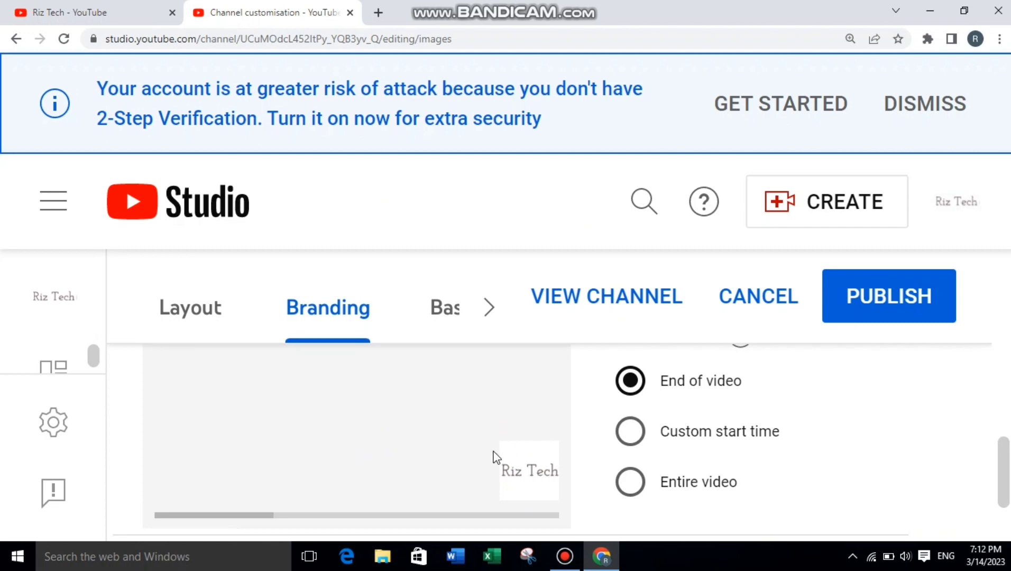
{"action": "key", "text": "ctrl+minus"}
{"action": "key", "text": "ctrl+minus"}
{"action": "key", "text": "ctrl+minus"}
{"action": "key", "text": "ctrl+minus"}
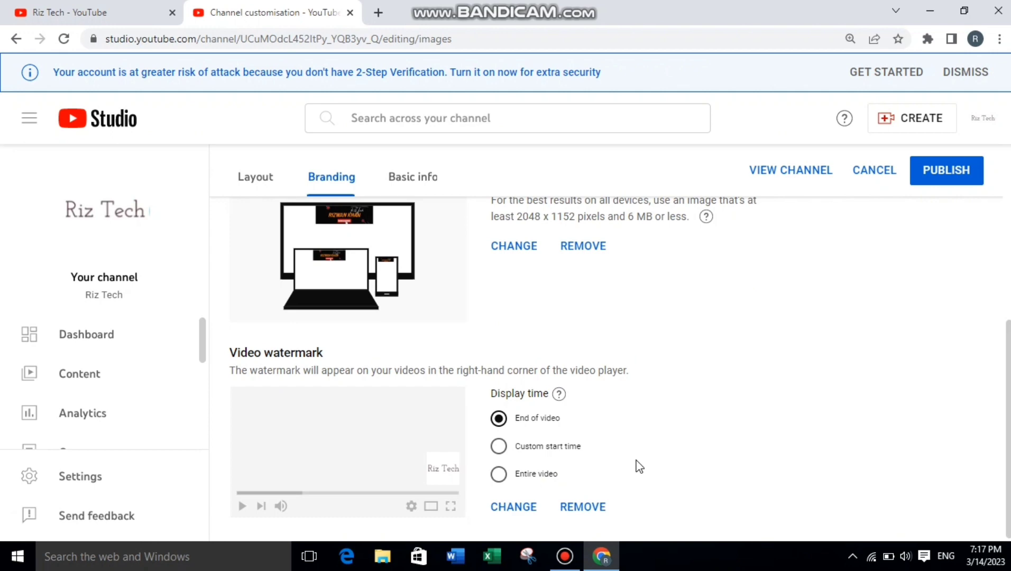
Try out the watermark display times Entire video, Custom start time and End of video.
{"action": "left_click_drag", "start_coordinate": [571, 475], "coordinate": [515, 429]}
{"action": "left_click", "coordinate": [629, 451]}
{"action": "left_click", "coordinate": [496, 476]}
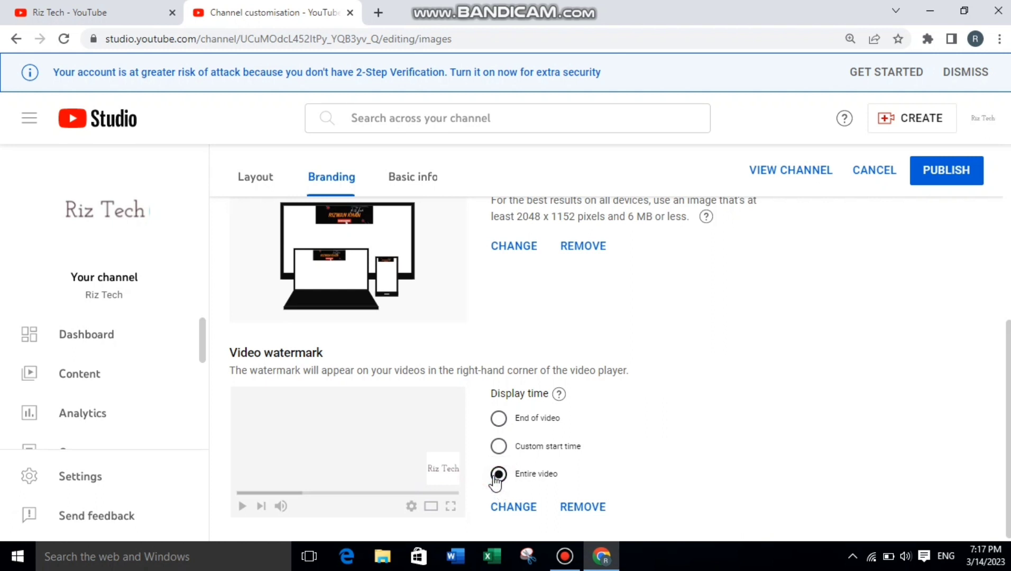
{"action": "left_click", "coordinate": [555, 449]}
{"action": "left_click", "coordinate": [568, 483]}
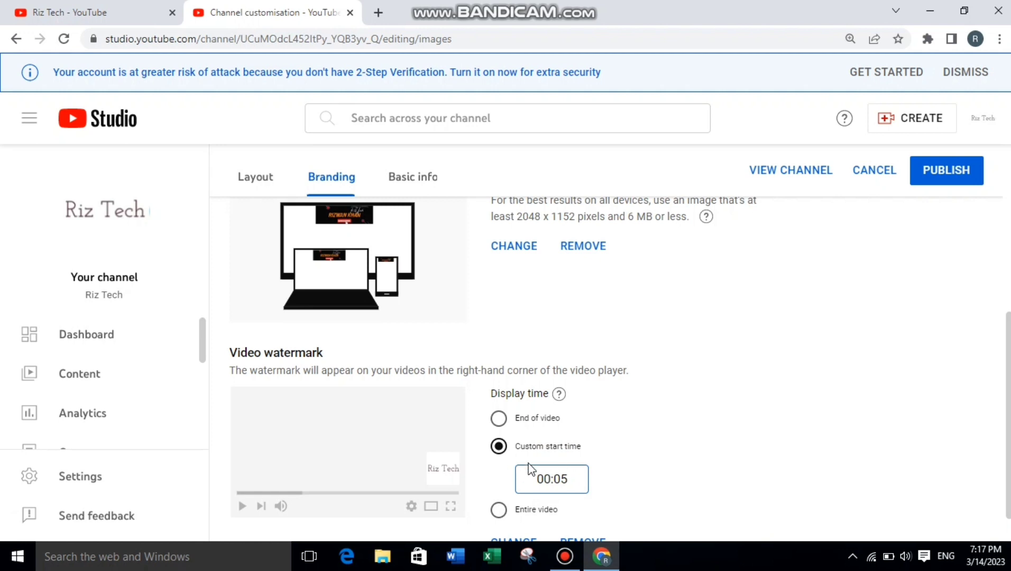
{"action": "left_click", "coordinate": [500, 417]}
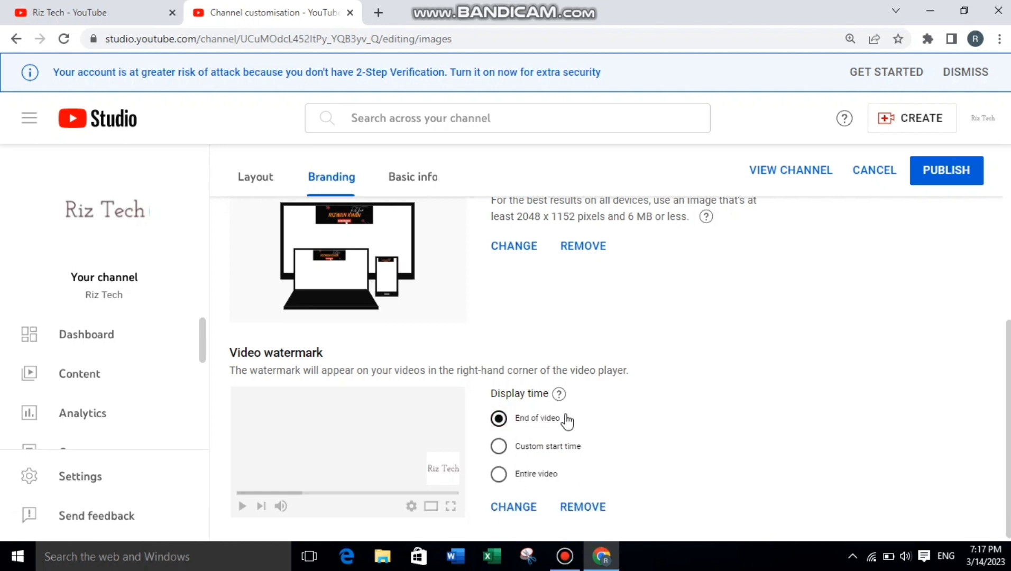
Set the video watermark's display time to Entire video.
{"action": "left_click_drag", "start_coordinate": [488, 420], "coordinate": [571, 487]}
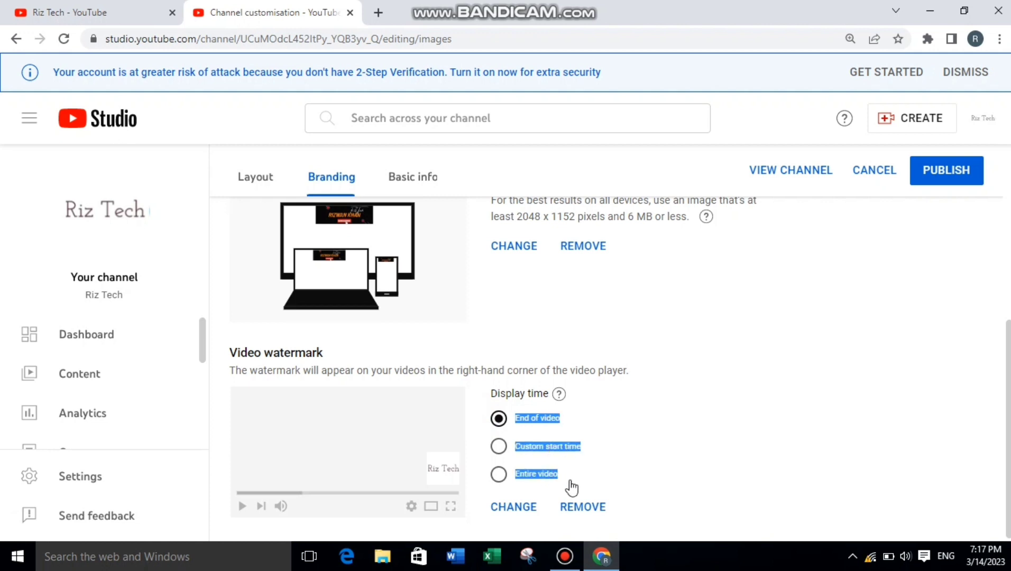
{"action": "left_click", "coordinate": [616, 479]}
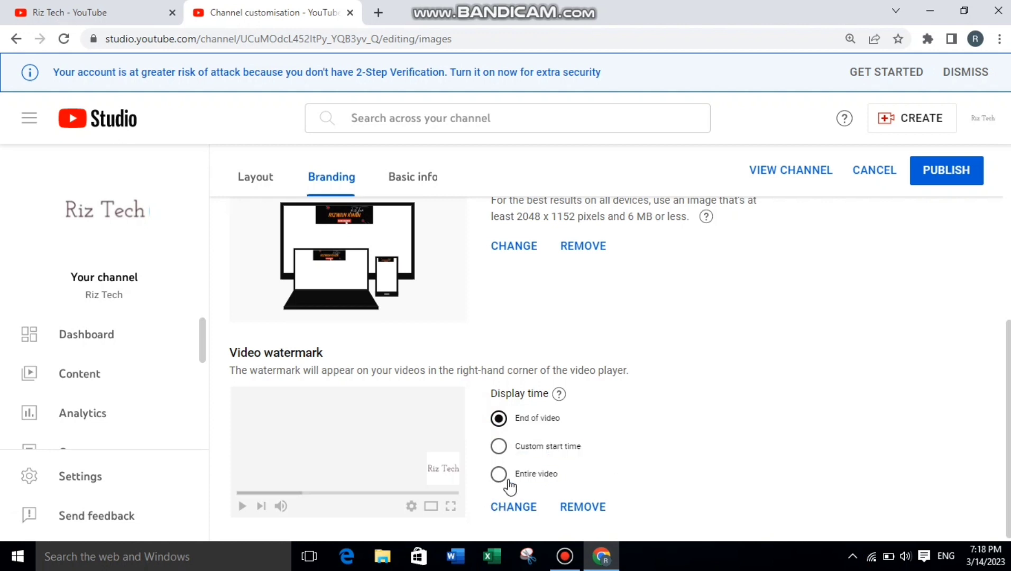
{"action": "left_click", "coordinate": [500, 477]}
{"action": "scroll", "coordinate": [598, 452], "scroll_direction": "up", "scroll_amount": 5}
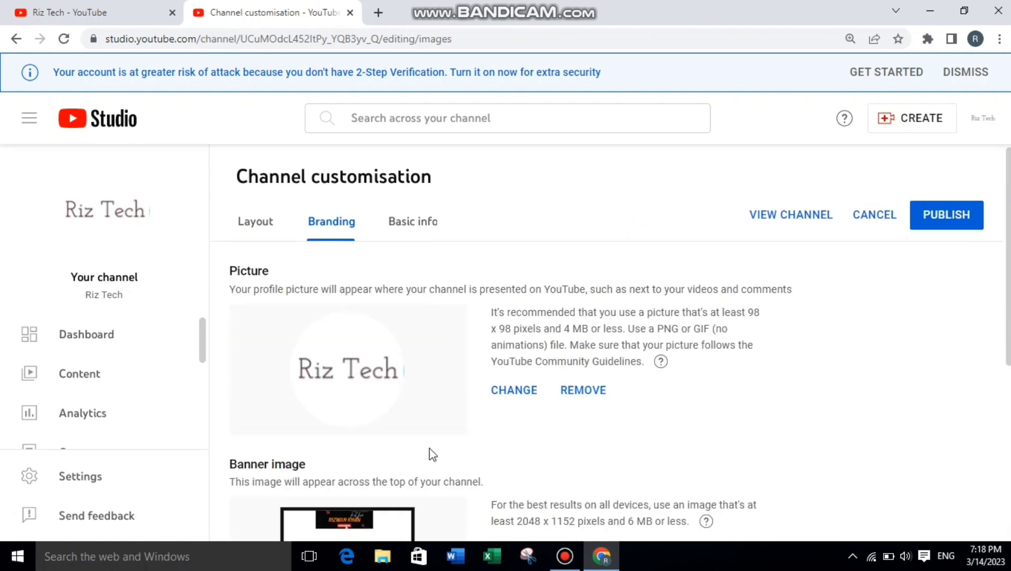
Review the profile picture, banner image and video watermark, and publish the channel's branding changes.
{"action": "scroll", "coordinate": [271, 372], "scroll_direction": "down", "scroll_amount": 5}
{"action": "scroll", "coordinate": [271, 372], "scroll_direction": "up", "scroll_amount": 5}
{"action": "scroll", "coordinate": [390, 433], "scroll_direction": "down", "scroll_amount": 4}
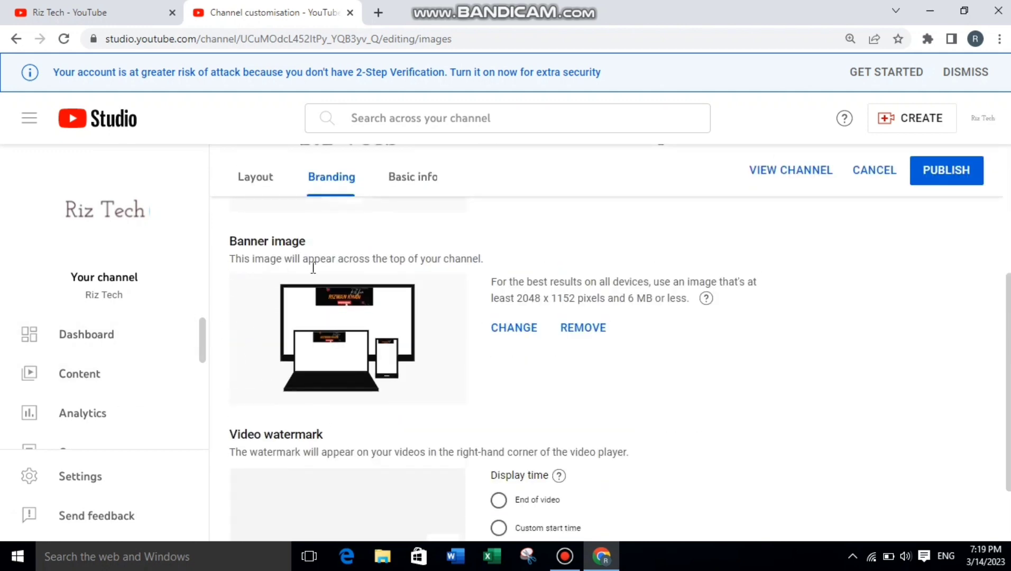
{"action": "scroll", "coordinate": [317, 279], "scroll_direction": "down", "scroll_amount": 2}
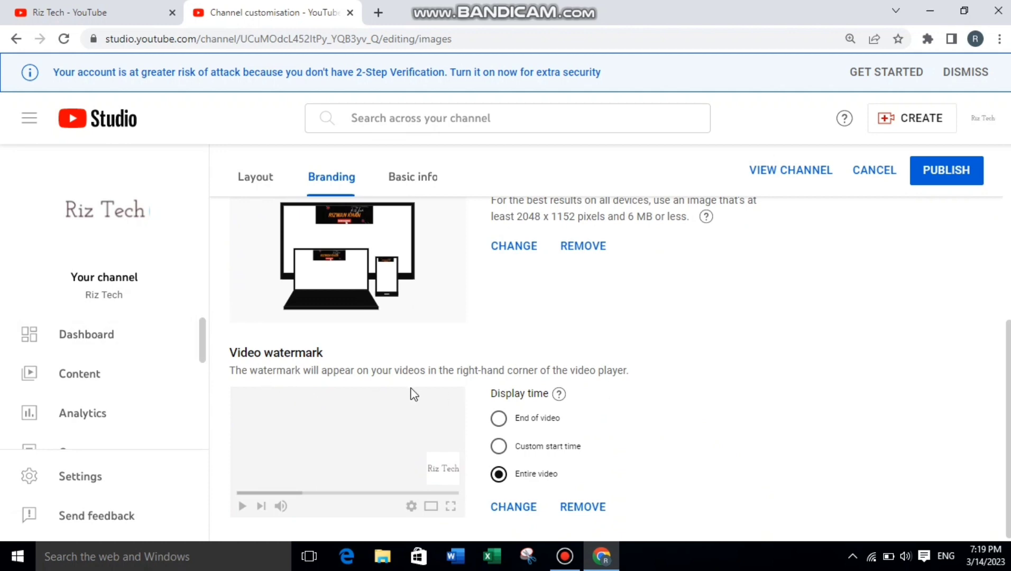
{"action": "scroll", "coordinate": [524, 412], "scroll_direction": "up", "scroll_amount": 6}
{"action": "scroll", "coordinate": [523, 412], "scroll_direction": "down", "scroll_amount": 6}
{"action": "scroll", "coordinate": [523, 412], "scroll_direction": "up", "scroll_amount": 6}
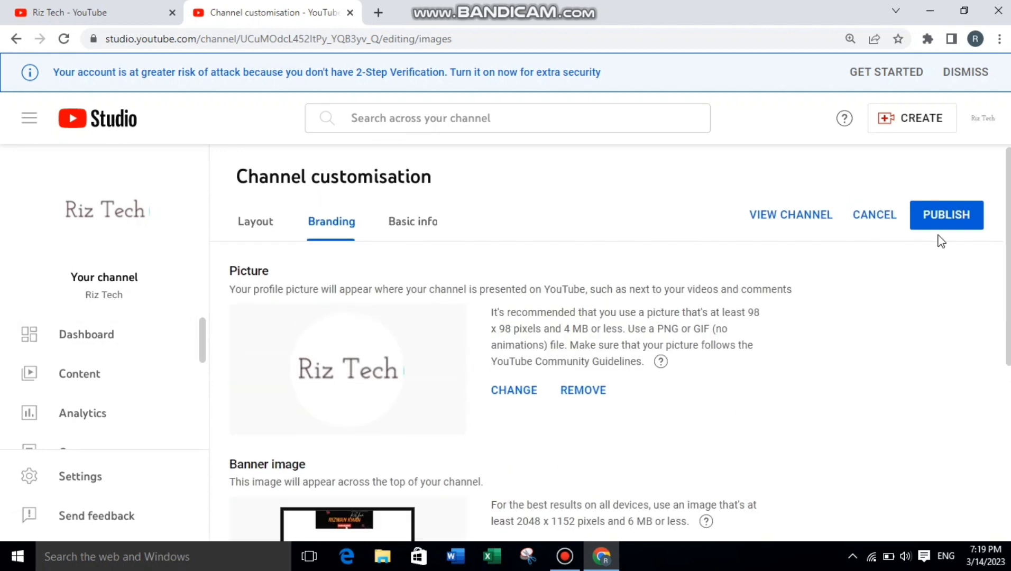
{"action": "left_click", "coordinate": [941, 225]}
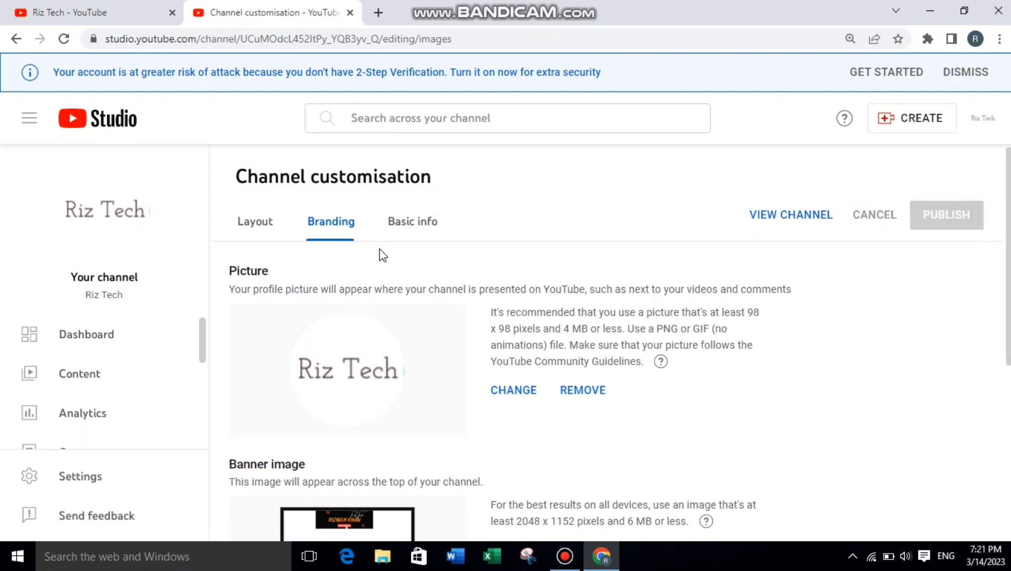
Look over the channel description in Basic info and the picture, banner and watermark in Branding.
{"action": "left_click", "coordinate": [419, 231]}
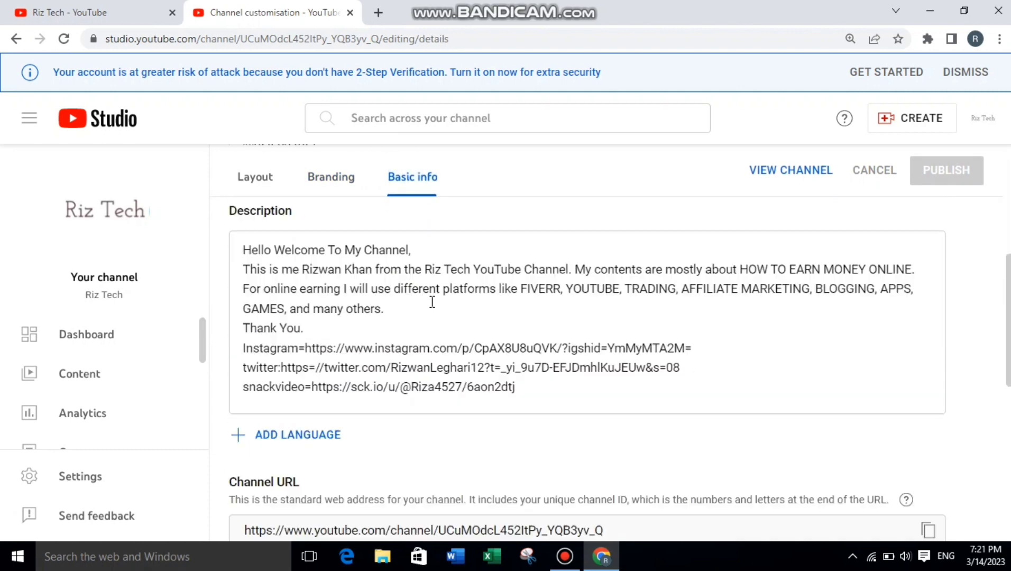
{"action": "left_click", "coordinate": [341, 222]}
{"action": "scroll", "coordinate": [356, 270], "scroll_direction": "up", "scroll_amount": 4}
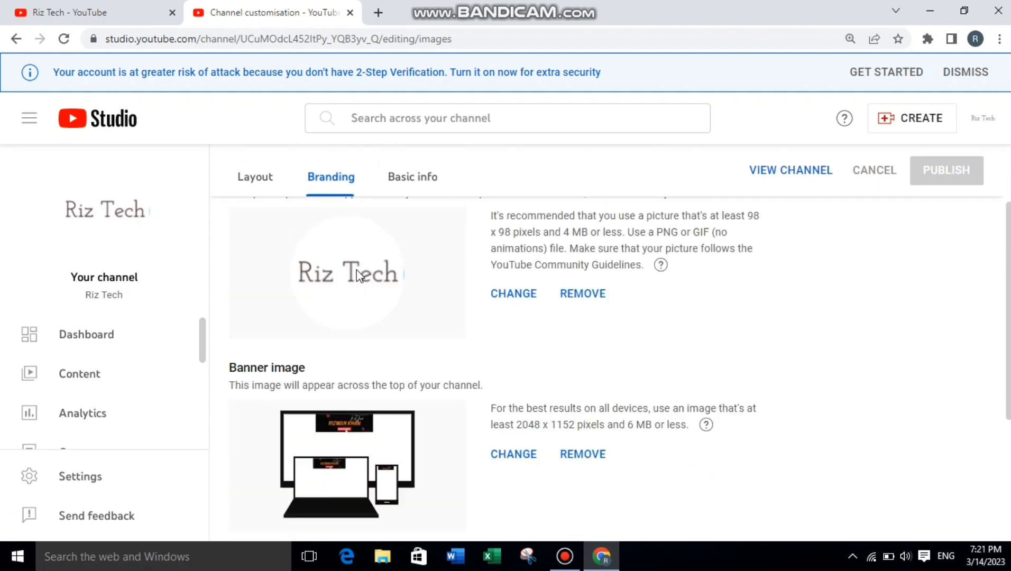
{"action": "scroll", "coordinate": [277, 301], "scroll_direction": "down", "scroll_amount": 5}
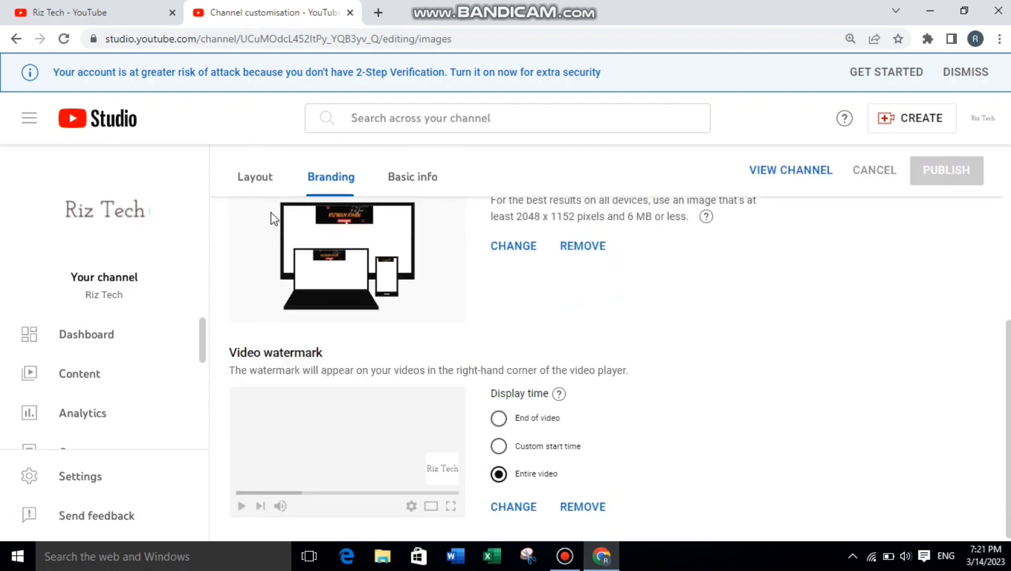
In the channel layout, add VSDC Video Editor Installation Tutorial as the channel trailer for people who haven't subscribed.
{"action": "left_click", "coordinate": [255, 180]}
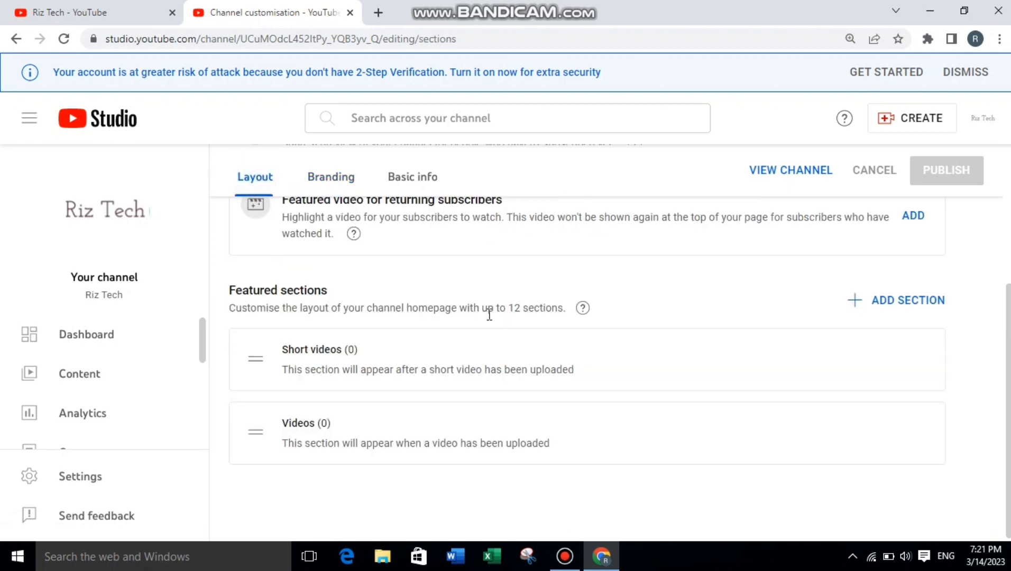
{"action": "scroll", "coordinate": [486, 313], "scroll_direction": "up", "scroll_amount": 4}
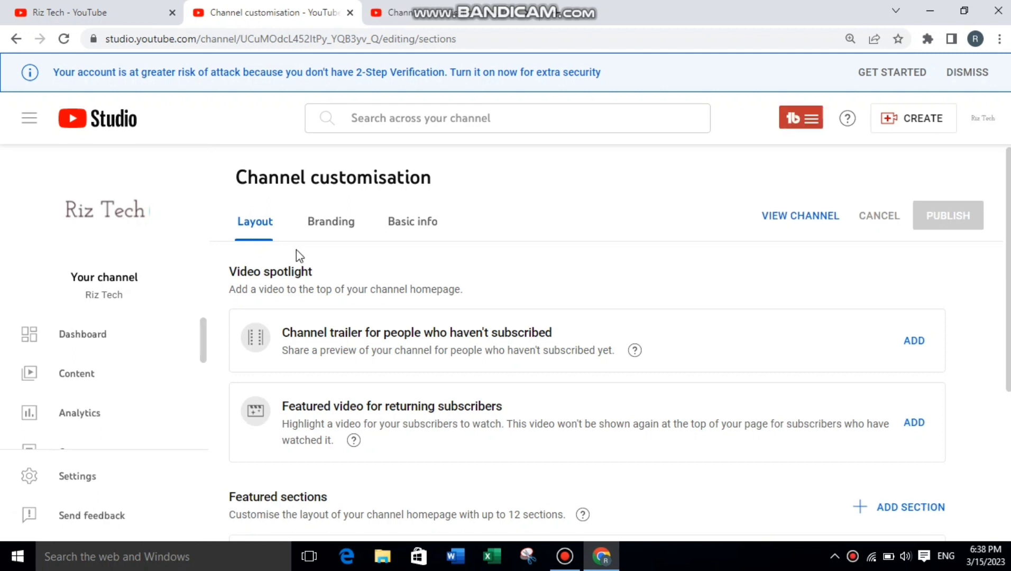
{"action": "scroll", "coordinate": [328, 370], "scroll_direction": "down", "scroll_amount": 5}
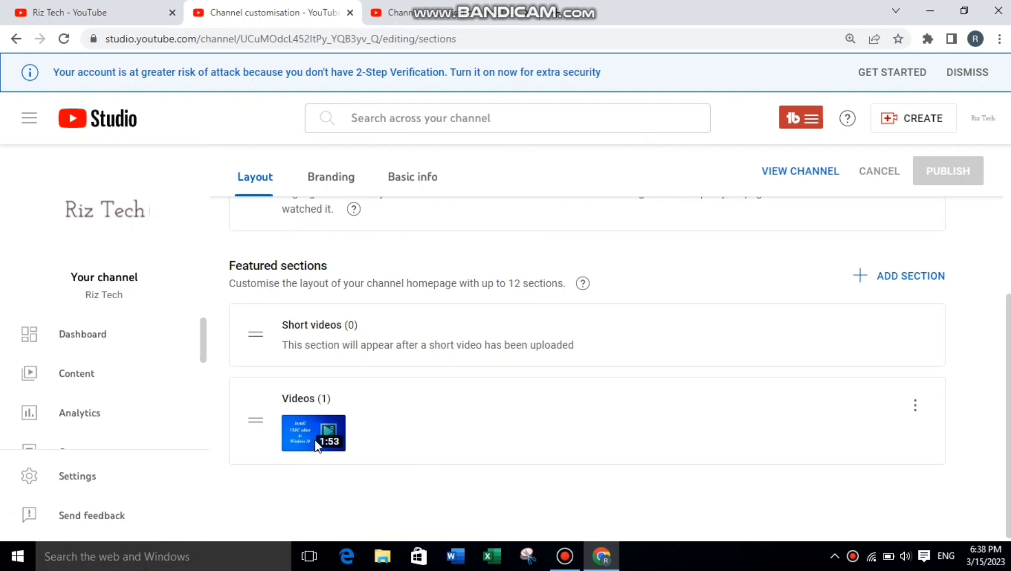
{"action": "scroll", "coordinate": [426, 432], "scroll_direction": "up", "scroll_amount": 3}
{"action": "scroll", "coordinate": [407, 444], "scroll_direction": "down", "scroll_amount": 3}
{"action": "scroll", "coordinate": [265, 405], "scroll_direction": "up", "scroll_amount": 5}
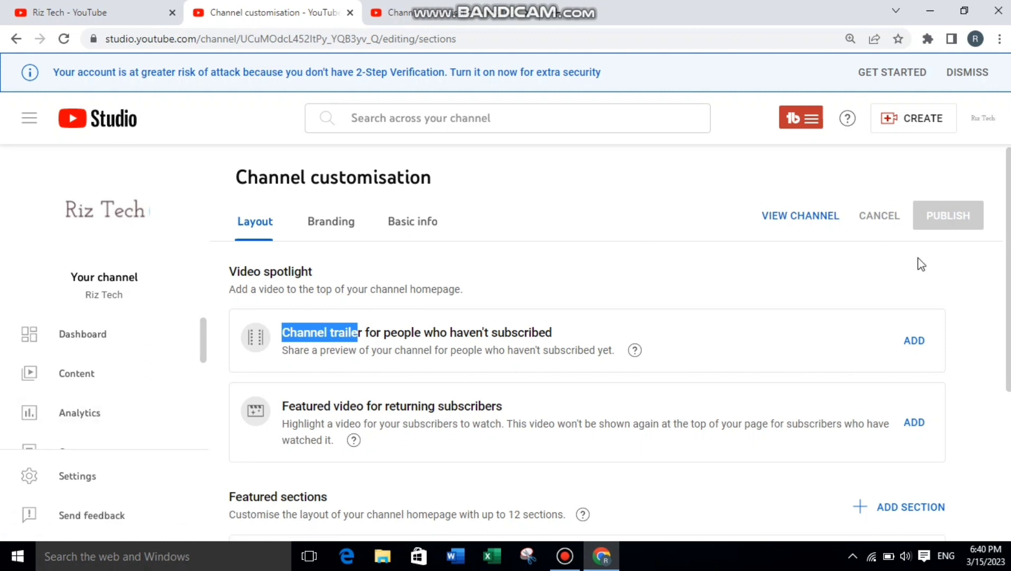
{"action": "left_click", "coordinate": [922, 347]}
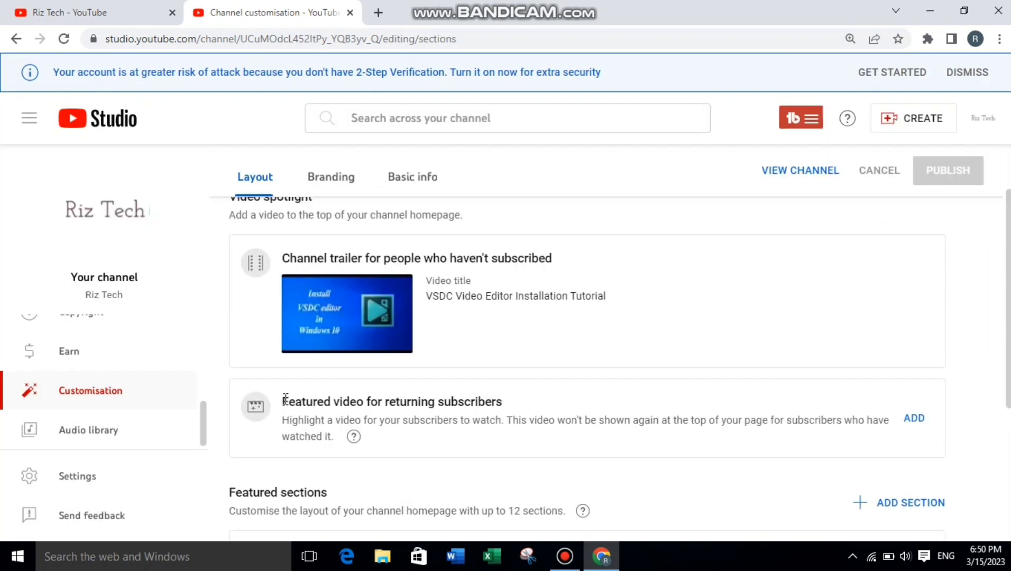
Add VSDC Video Editor Installation Tutorial as the featured video for returning subscribers.
{"action": "left_click_drag", "start_coordinate": [282, 402], "coordinate": [502, 418]}
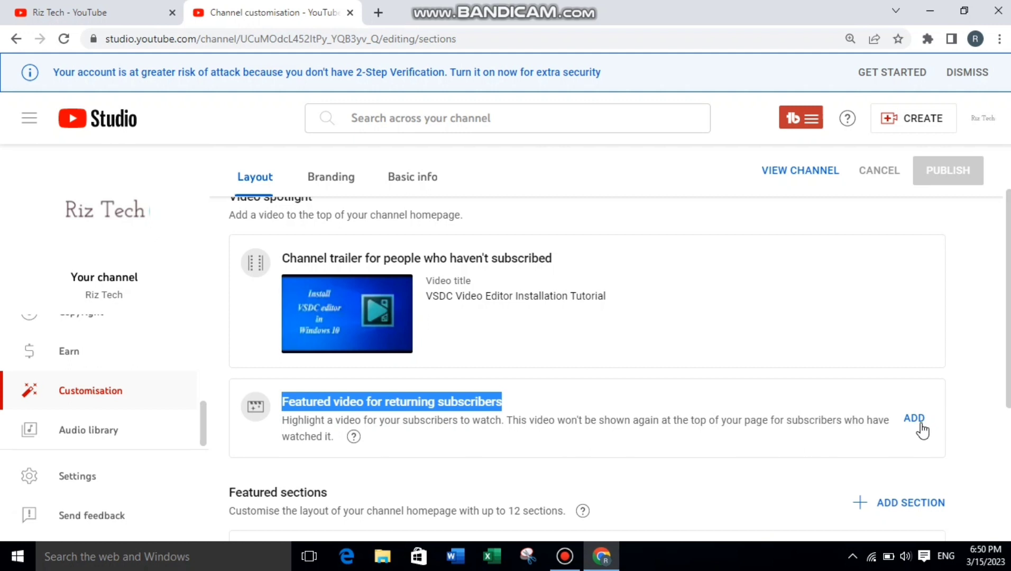
{"action": "left_click", "coordinate": [920, 429]}
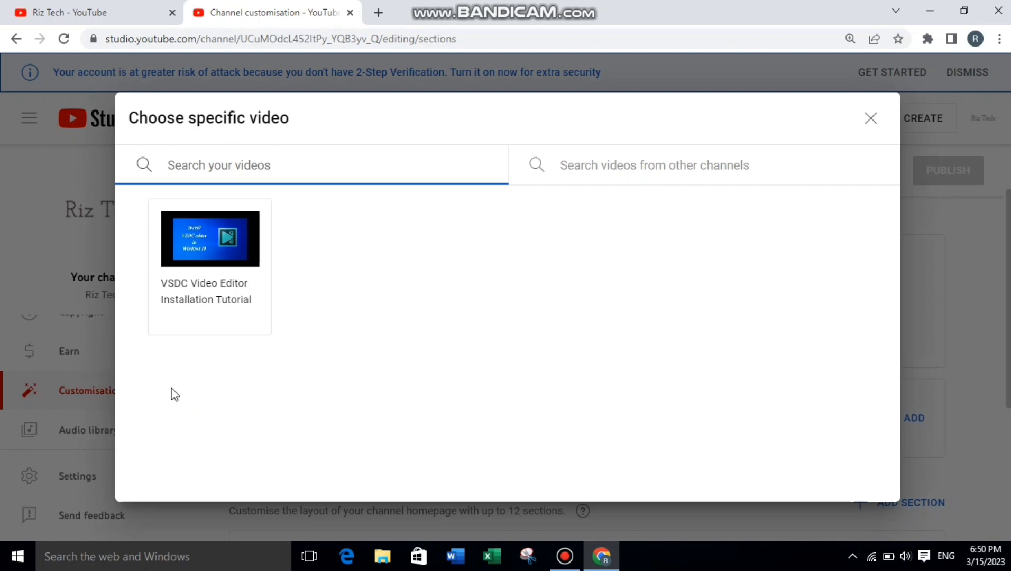
{"action": "left_click", "coordinate": [196, 285]}
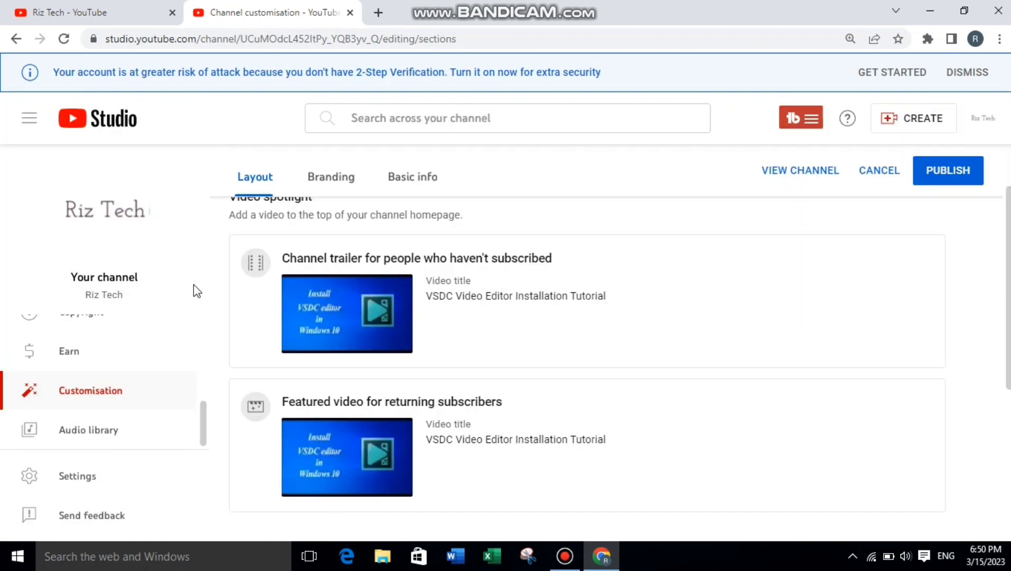
Check the video spotlight and featured sections, and publish the channel layout changes.
{"action": "scroll", "coordinate": [447, 343], "scroll_direction": "down", "scroll_amount": 3}
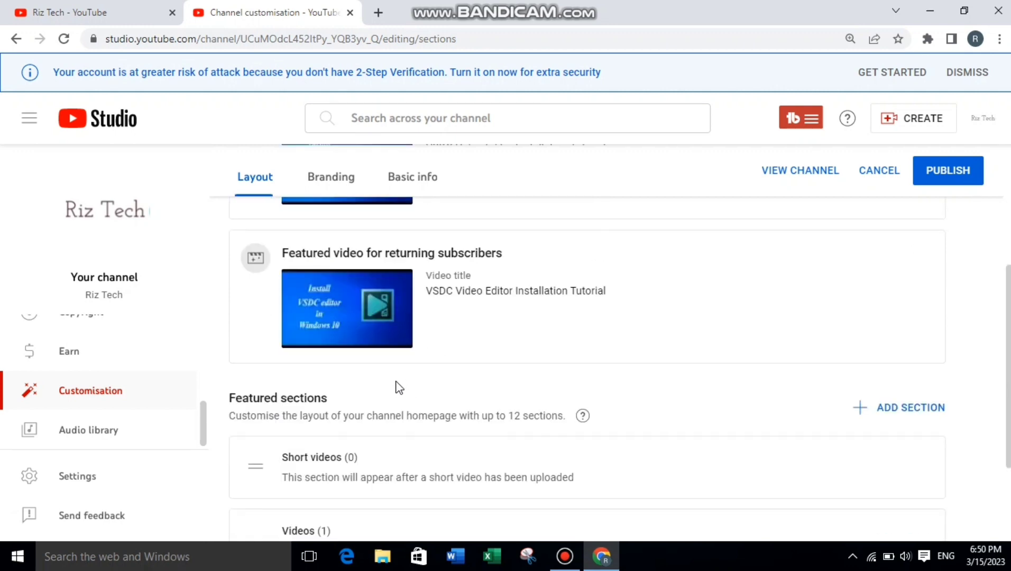
{"action": "scroll", "coordinate": [458, 316], "scroll_direction": "up", "scroll_amount": 4}
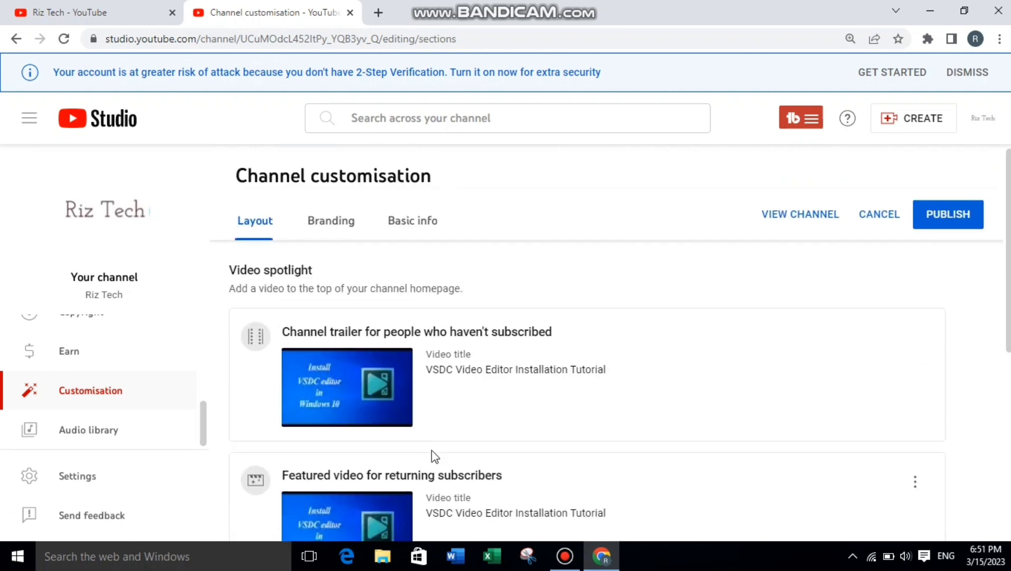
{"action": "scroll", "coordinate": [478, 422], "scroll_direction": "down", "scroll_amount": 2}
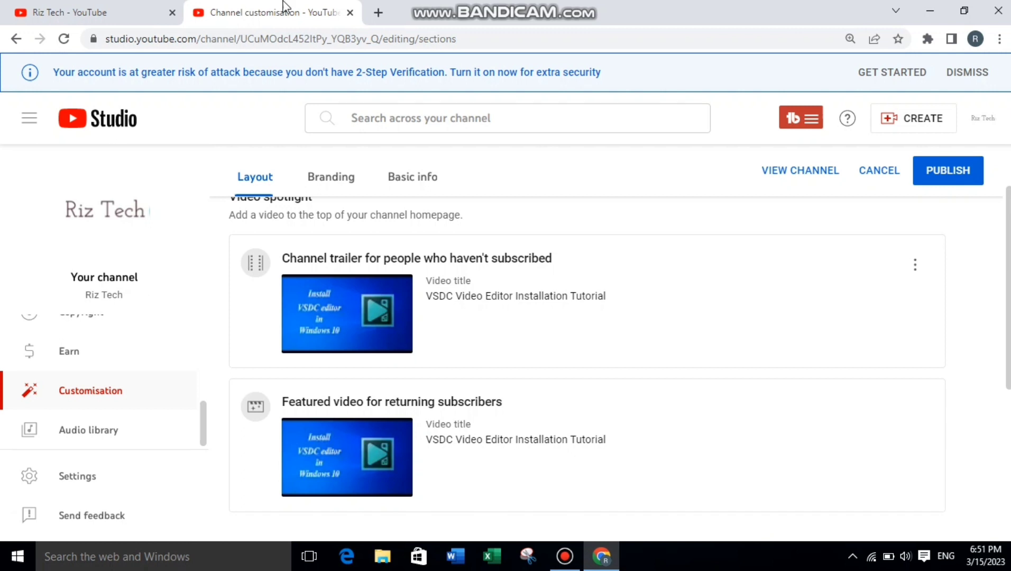
{"action": "scroll", "coordinate": [874, 266], "scroll_direction": "up", "scroll_amount": 2}
{"action": "left_click", "coordinate": [936, 221]}
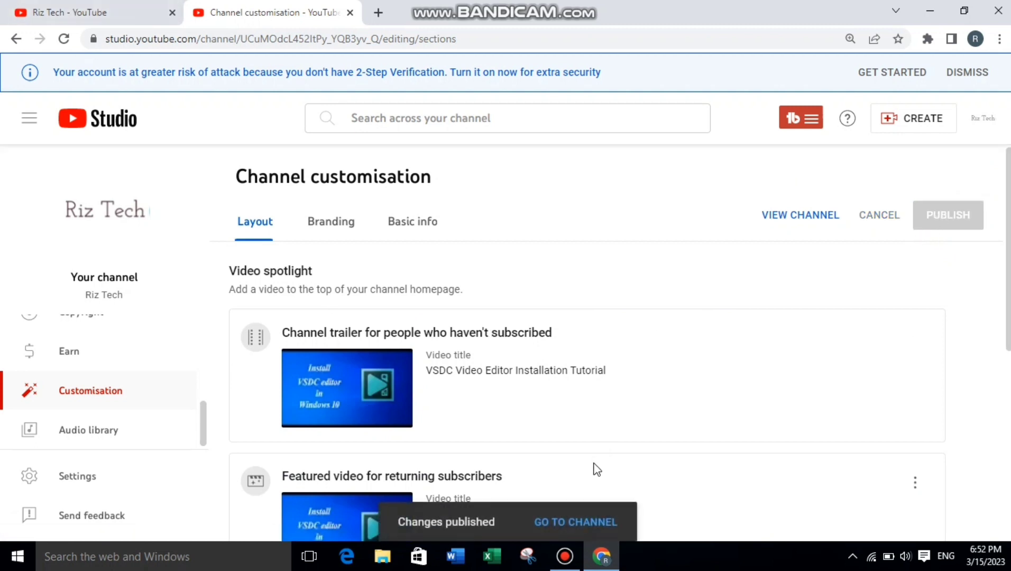
Examine the trailer and video list on the Riz Tech channel's public home page and reload the page.
{"action": "left_click", "coordinate": [122, 8]}
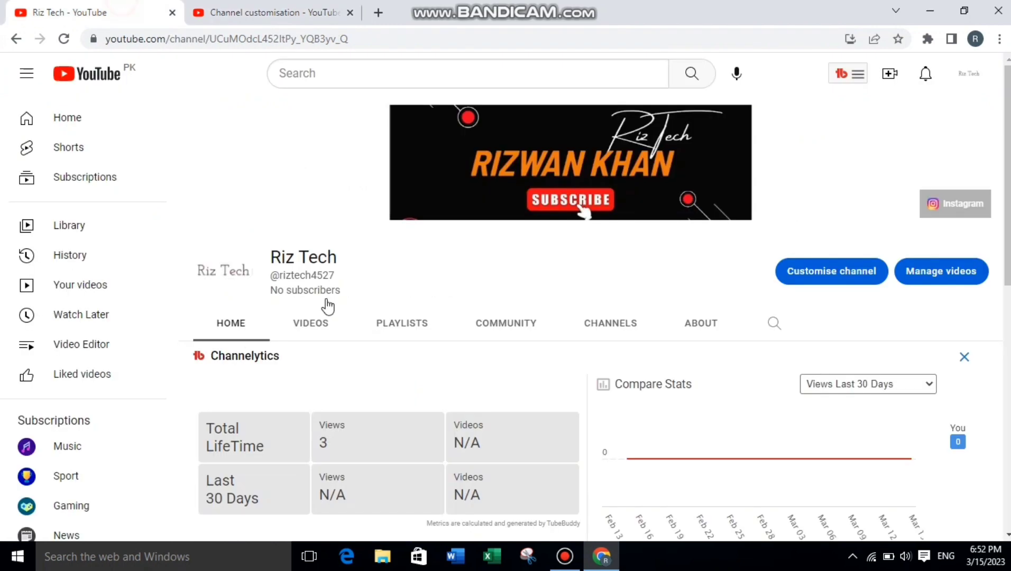
{"action": "scroll", "coordinate": [312, 267], "scroll_direction": "down", "scroll_amount": 6}
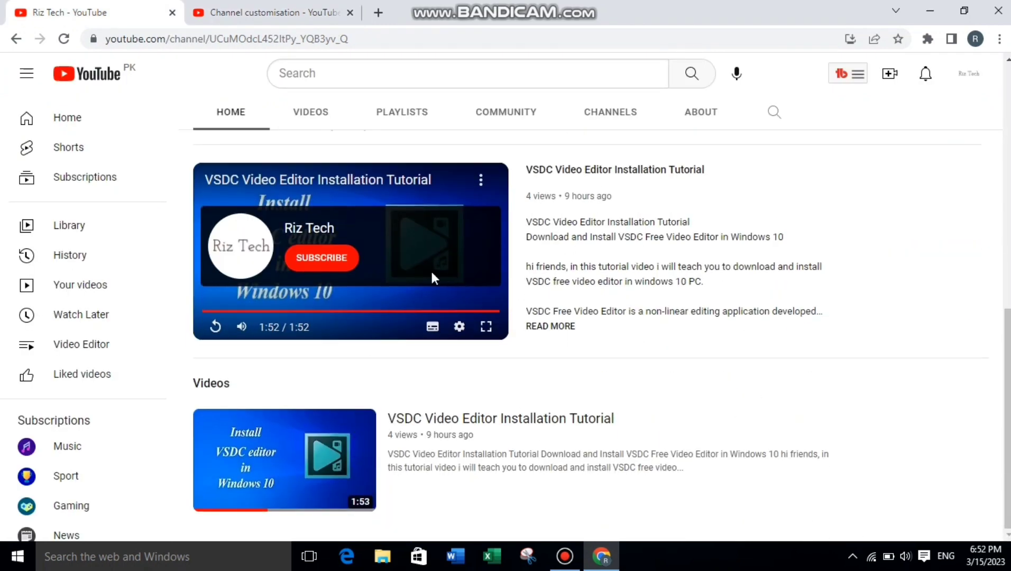
{"action": "left_click", "coordinate": [64, 39]}
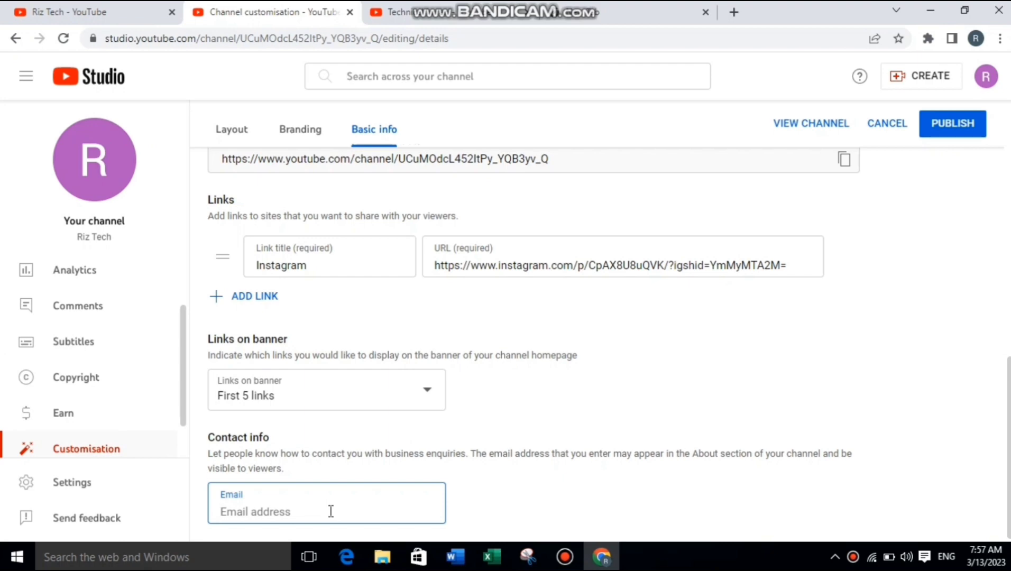
Review the channel's Basic info from the contact e-mail field back up to the name and handle.
{"action": "scroll", "coordinate": [370, 423], "scroll_direction": "up", "scroll_amount": 10}
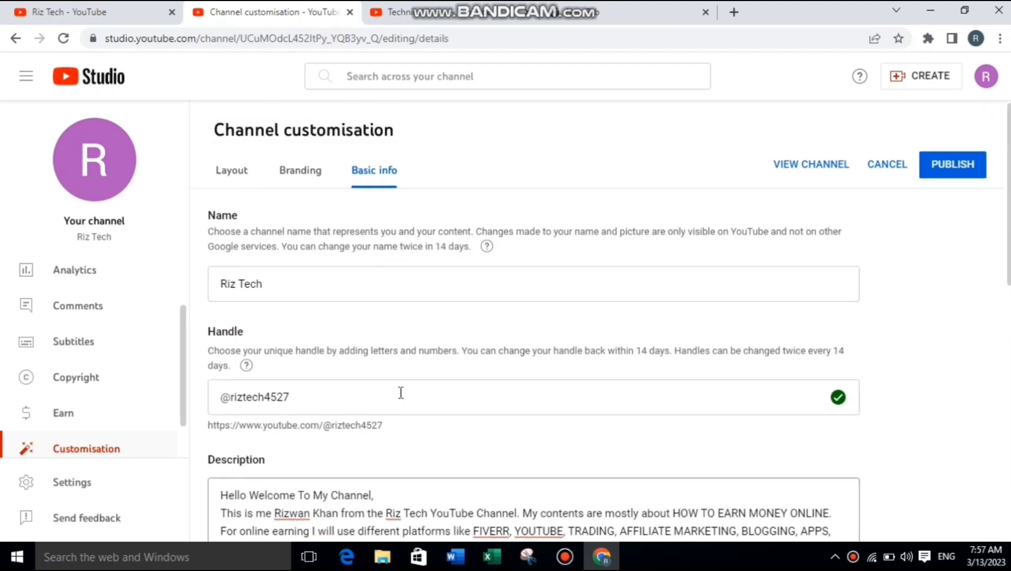